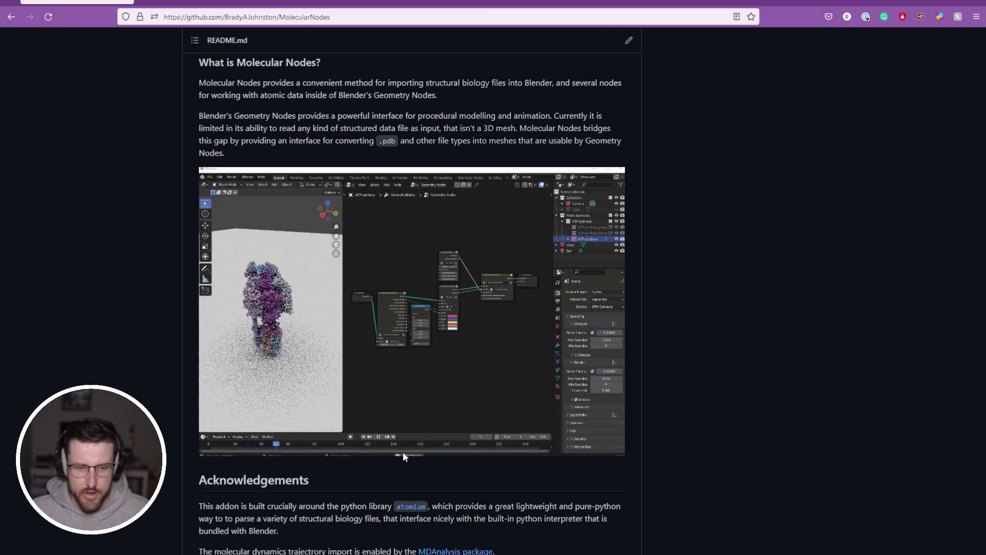
Look through the MolecularNodes GitHub repository page, from the file list down to the README's installation section
{"action": "scroll", "coordinate": [133, 233], "scroll_direction": "up", "scroll_amount": 15}
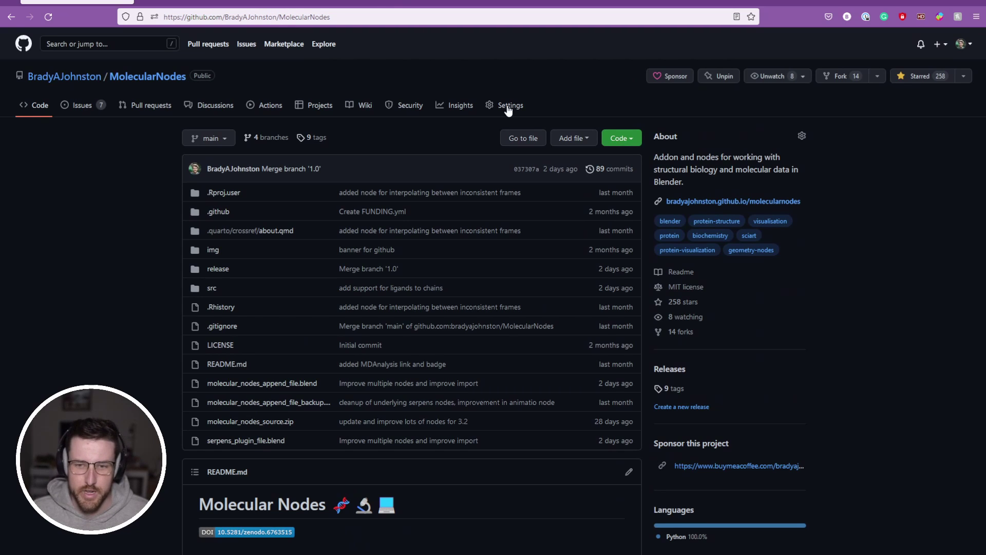
{"action": "scroll", "coordinate": [661, 224], "scroll_direction": "down", "scroll_amount": 5}
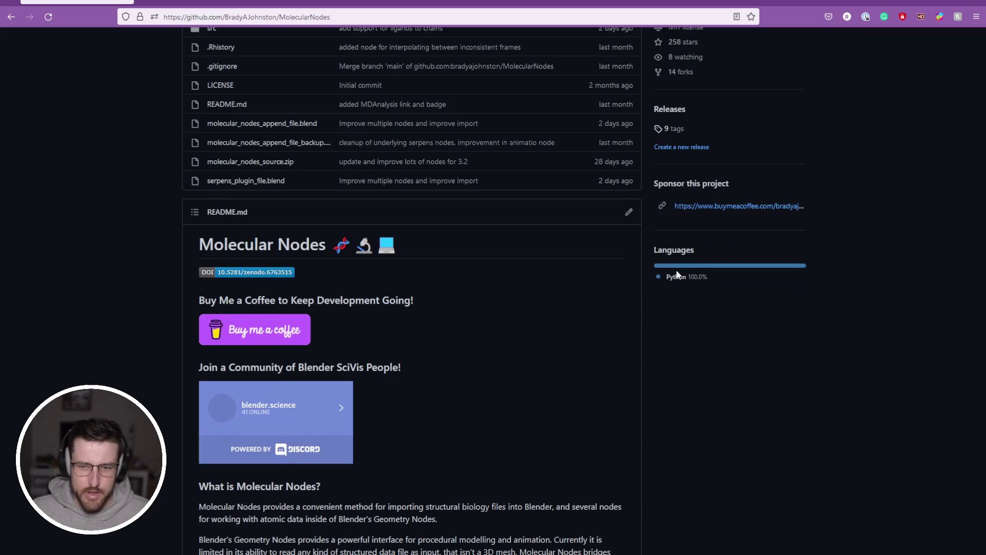
{"action": "scroll", "coordinate": [676, 275], "scroll_direction": "down", "scroll_amount": 8}
{"action": "scroll", "coordinate": [793, 323], "scroll_direction": "up", "scroll_amount": 7}
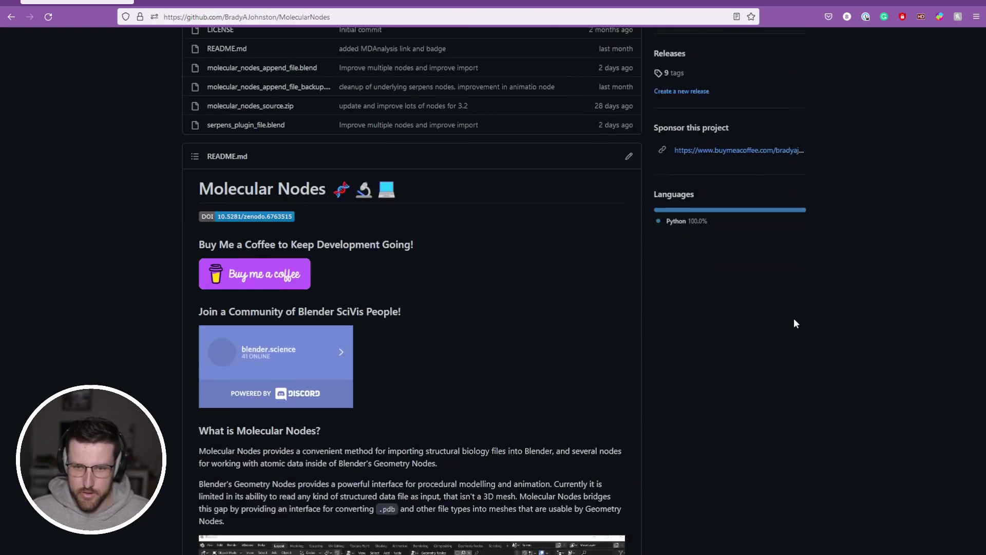
{"action": "scroll", "coordinate": [793, 321], "scroll_direction": "up", "scroll_amount": 4}
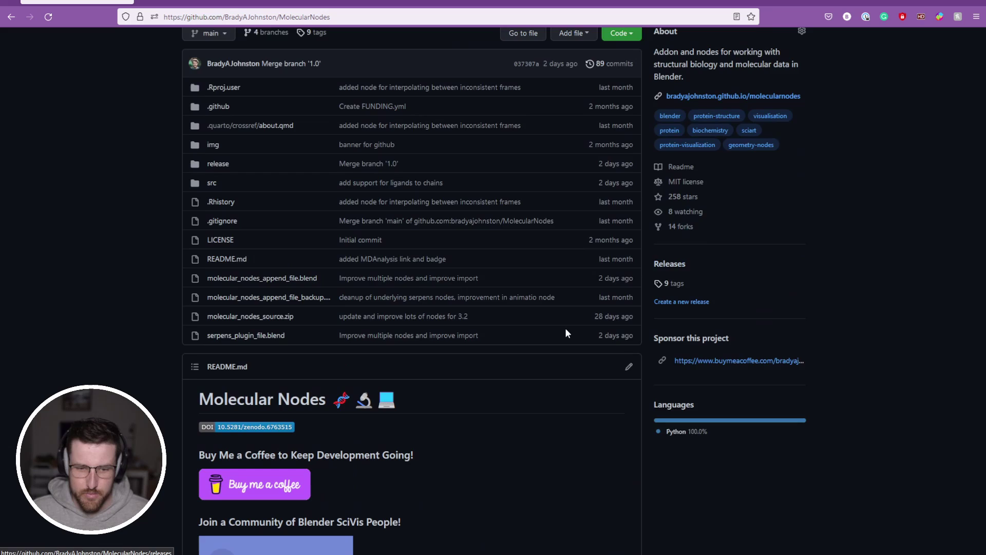
{"action": "scroll", "coordinate": [565, 329], "scroll_direction": "down", "scroll_amount": 15}
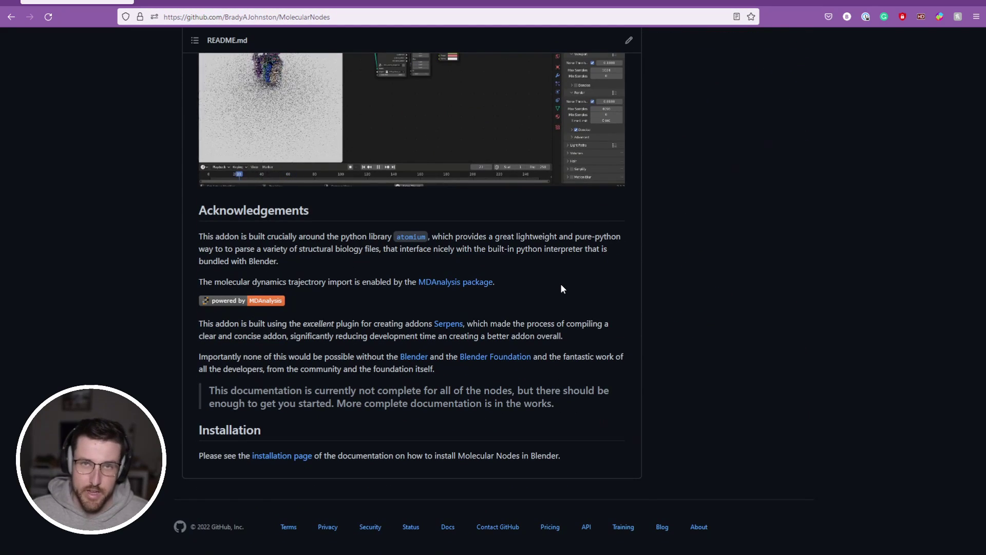
Open the installation page linked in the README and skim the instructions for installing the base add-on
{"action": "left_click", "coordinate": [262, 456]}
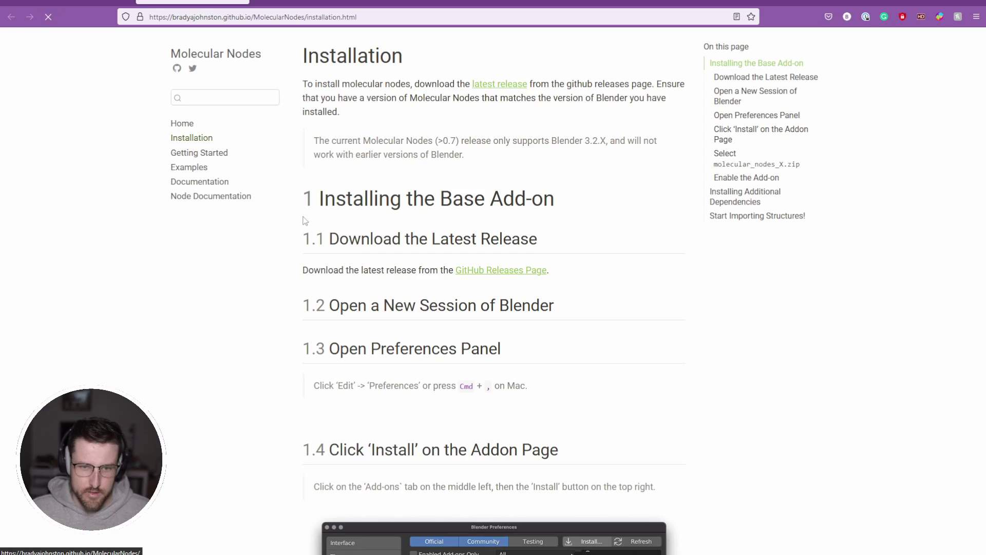
{"action": "scroll", "coordinate": [372, 286], "scroll_direction": "down", "scroll_amount": 12}
{"action": "scroll", "coordinate": [372, 284], "scroll_direction": "up", "scroll_amount": 7}
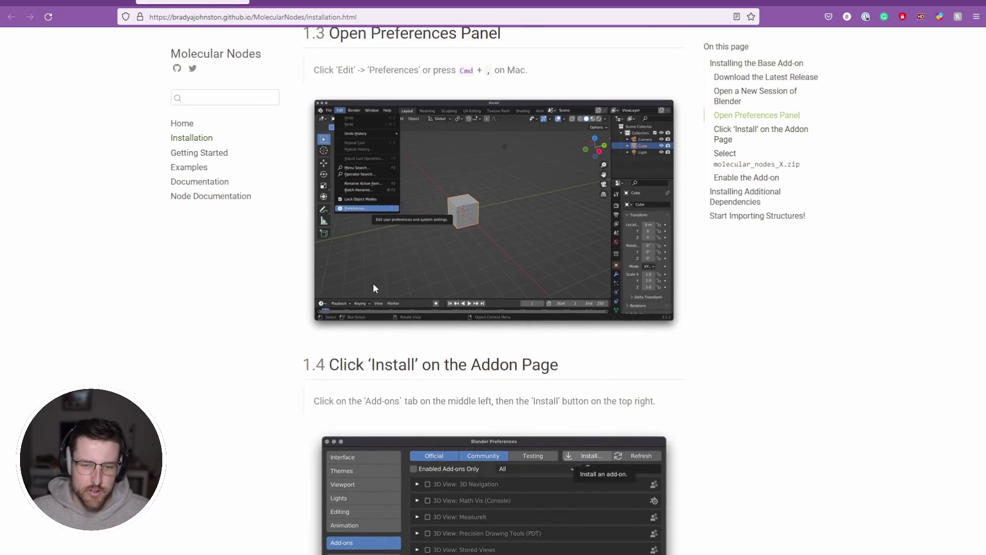
{"action": "scroll", "coordinate": [373, 288], "scroll_direction": "up", "scroll_amount": 5}
Return to the MolecularNodes GitHub repository and open its list of releases
{"action": "key", "text": "alt+Left"}
{"action": "scroll", "coordinate": [685, 288], "scroll_direction": "up", "scroll_amount": 10}
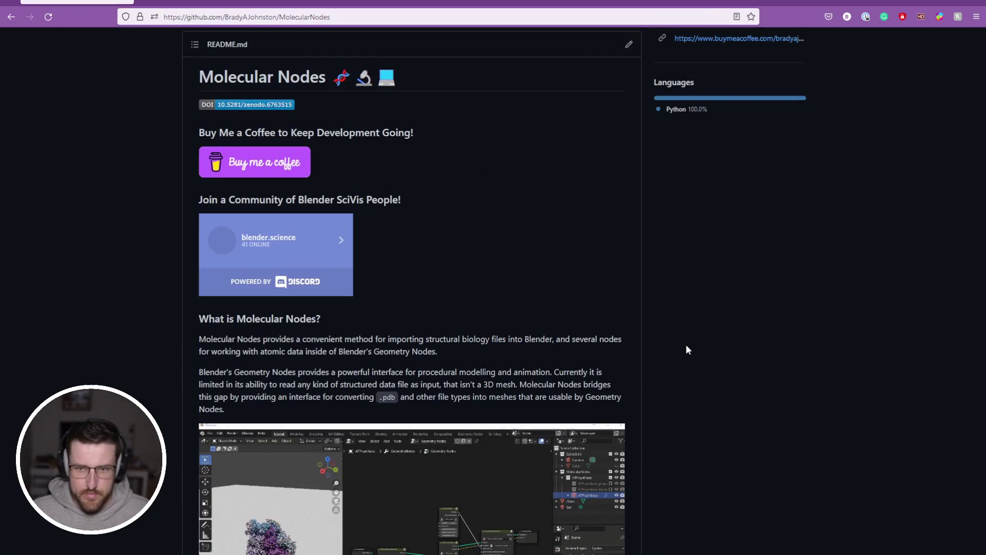
{"action": "scroll", "coordinate": [691, 339], "scroll_direction": "up", "scroll_amount": 8}
{"action": "left_click", "coordinate": [678, 364]}
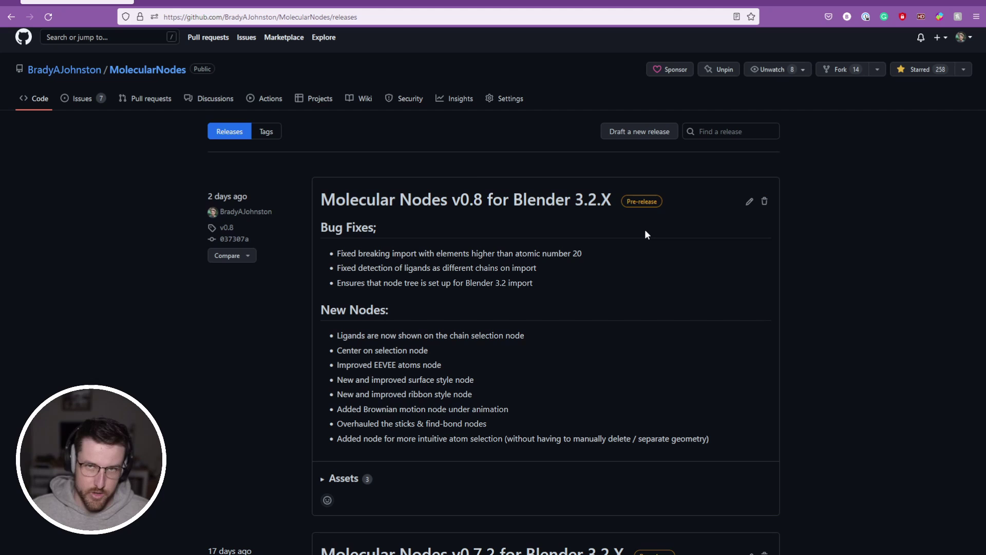
Look through the Molecular Nodes releases and compare which Blender version each one supports
{"action": "scroll", "coordinate": [492, 278], "scroll_direction": "down", "scroll_amount": 10}
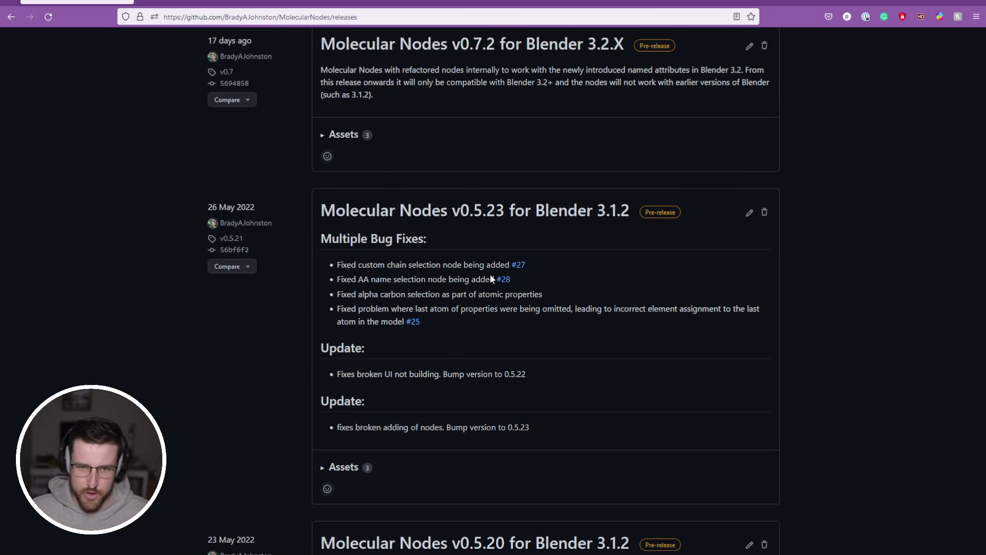
{"action": "scroll", "coordinate": [592, 219], "scroll_direction": "up", "scroll_amount": 15}
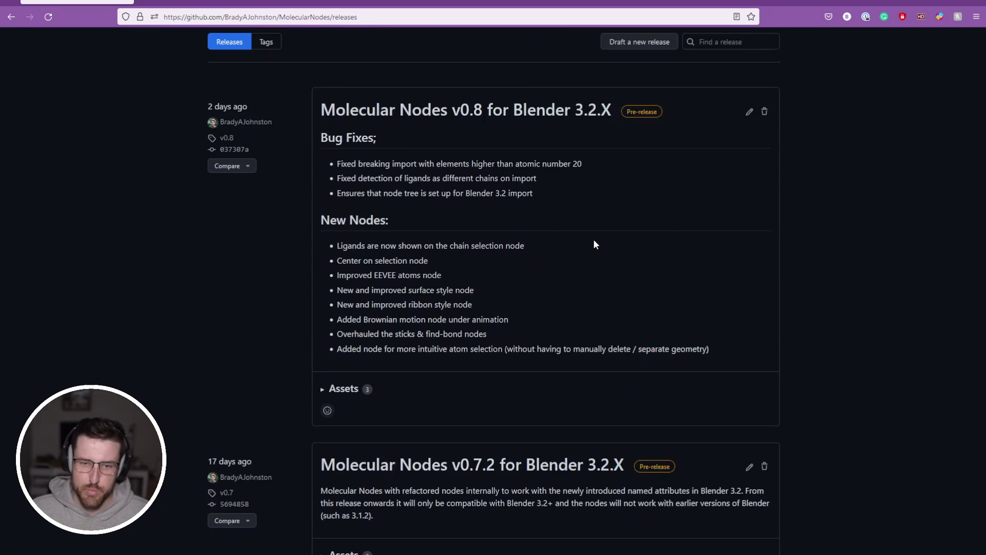
{"action": "scroll", "coordinate": [590, 246], "scroll_direction": "down", "scroll_amount": 7}
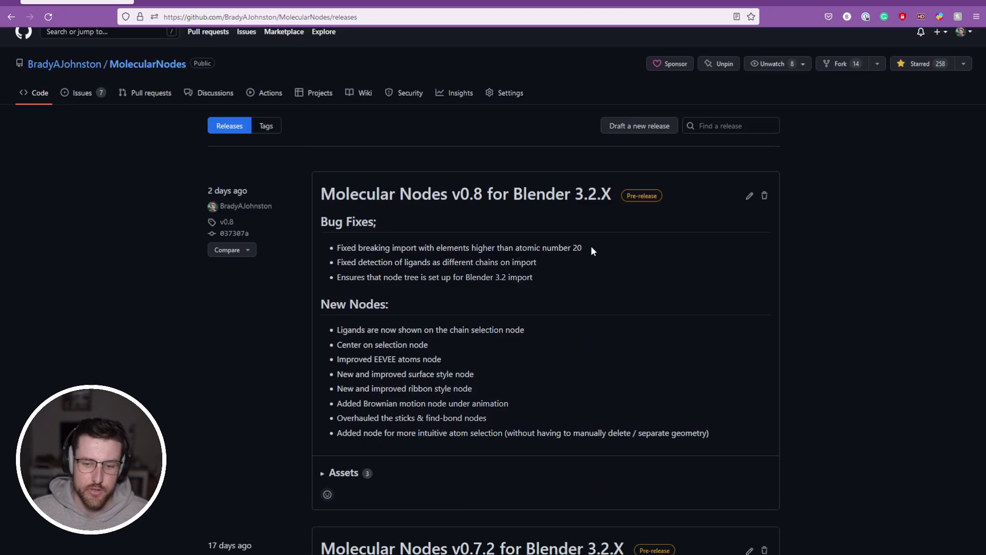
{"action": "scroll", "coordinate": [512, 323], "scroll_direction": "down", "scroll_amount": 4}
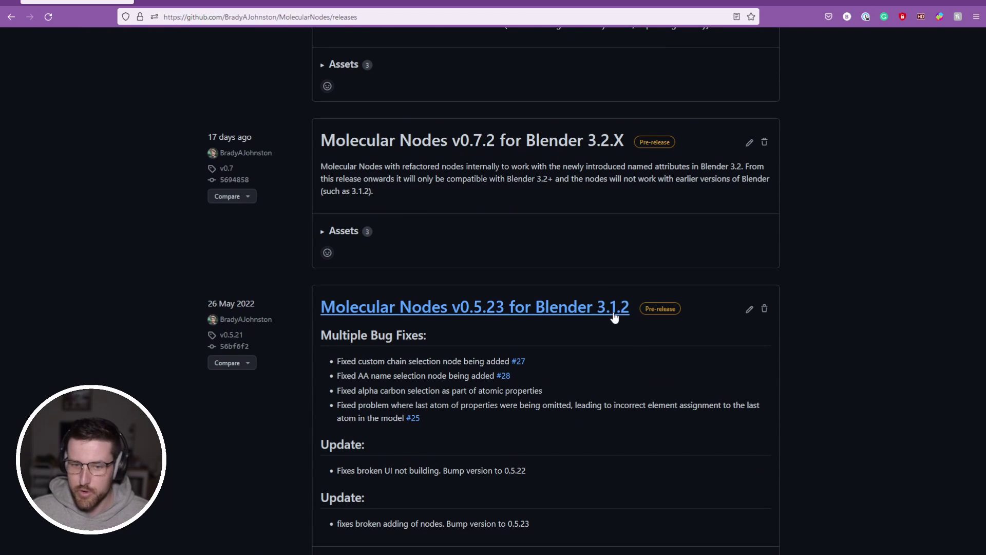
{"action": "scroll", "coordinate": [617, 316], "scroll_direction": "up", "scroll_amount": 7}
{"action": "scroll", "coordinate": [478, 161], "scroll_direction": "up", "scroll_amount": 2}
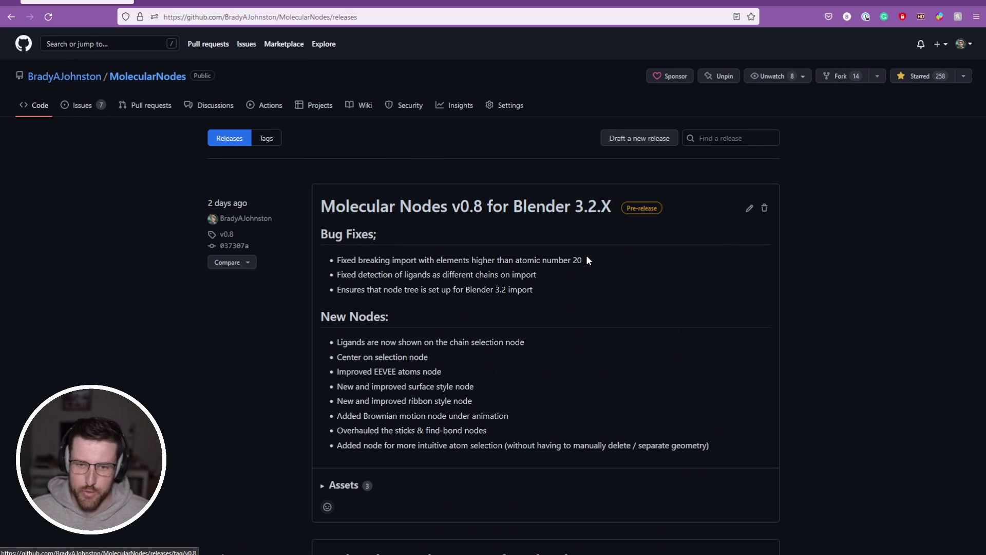
Download molecular_nodes_0.8.0.zip from the assets of the v0.8 release for Blender 3.2.X
{"action": "left_click", "coordinate": [344, 487]}
{"action": "scroll", "coordinate": [389, 458], "scroll_direction": "down", "scroll_amount": 3}
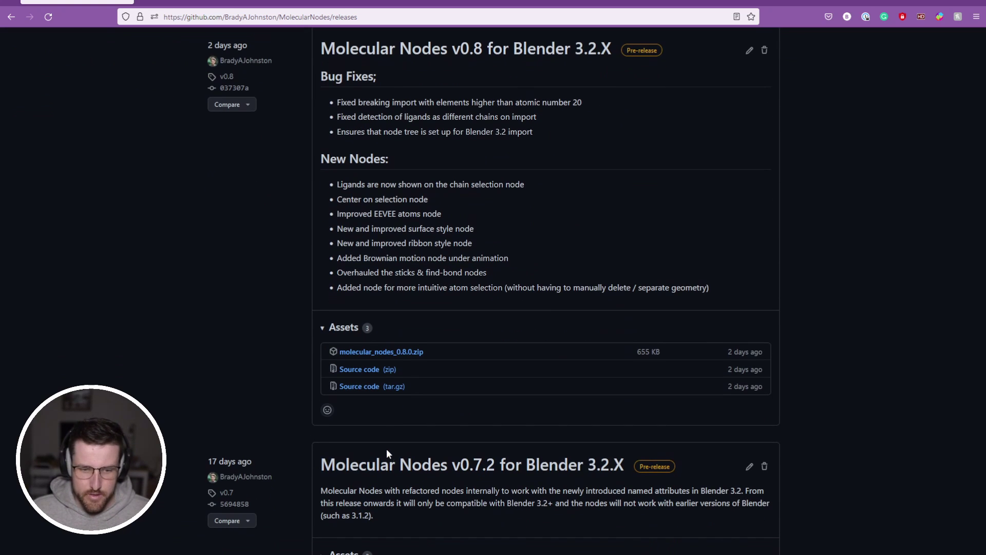
{"action": "left_click", "coordinate": [400, 354]}
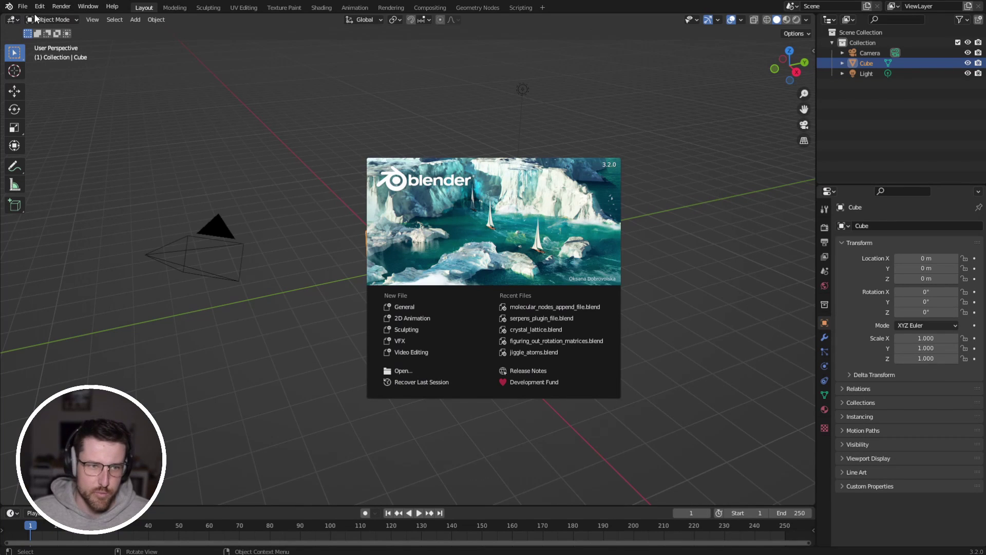
Switch to Blender, open the add-on preferences and search the add-ons for "molec"
{"action": "left_click", "coordinate": [43, 9]}
{"action": "left_click", "coordinate": [40, 7]}
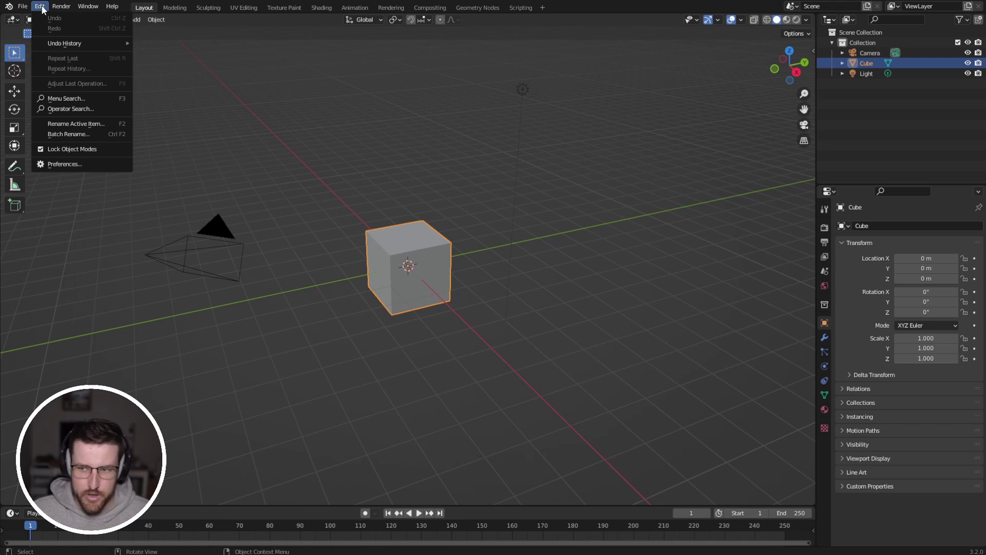
{"action": "left_click", "coordinate": [74, 164]}
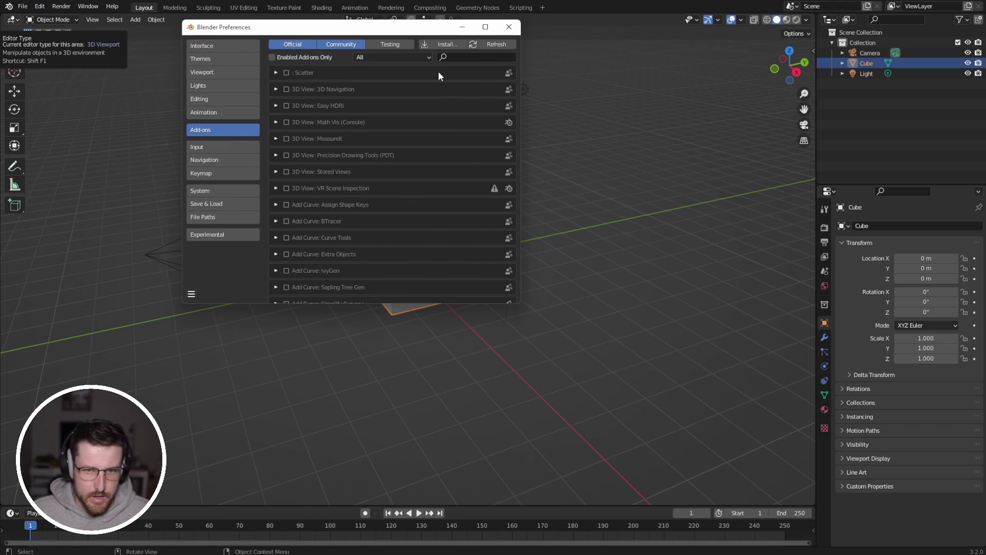
{"action": "type", "text": "molec"}
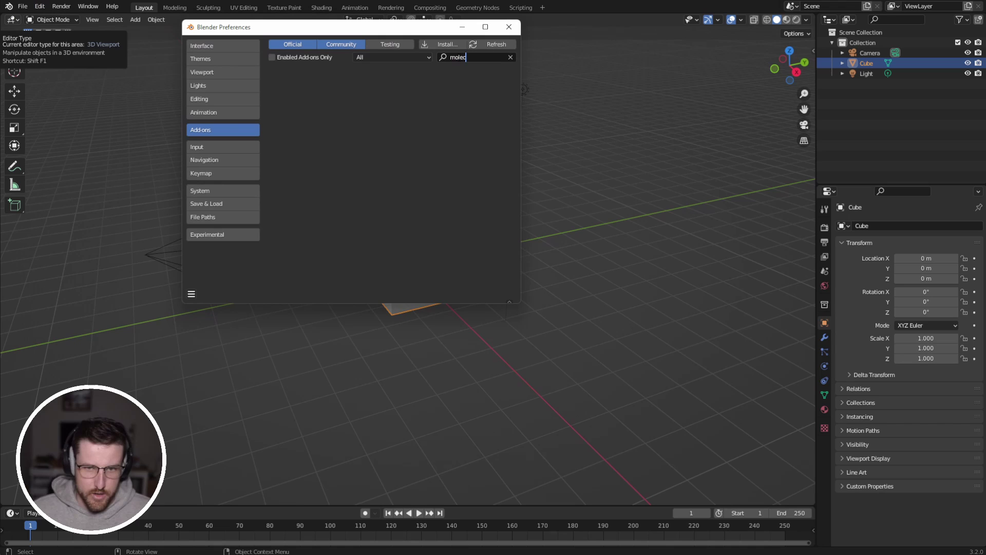
{"action": "key", "text": "ctrl+BackSpace"}
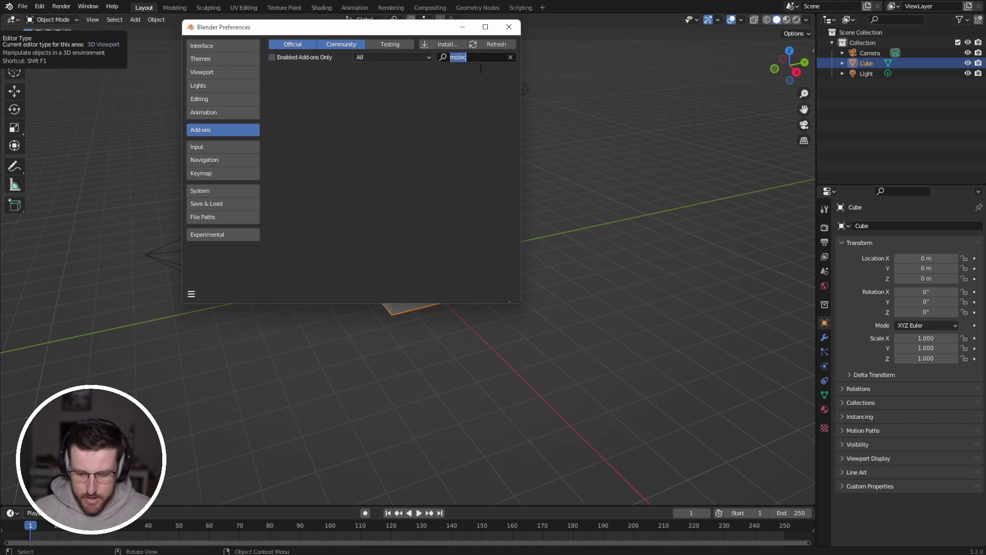
Install the add-on from molecular_nodes_0.8.0.zip in the Downloads folder
{"action": "left_click", "coordinate": [452, 44]}
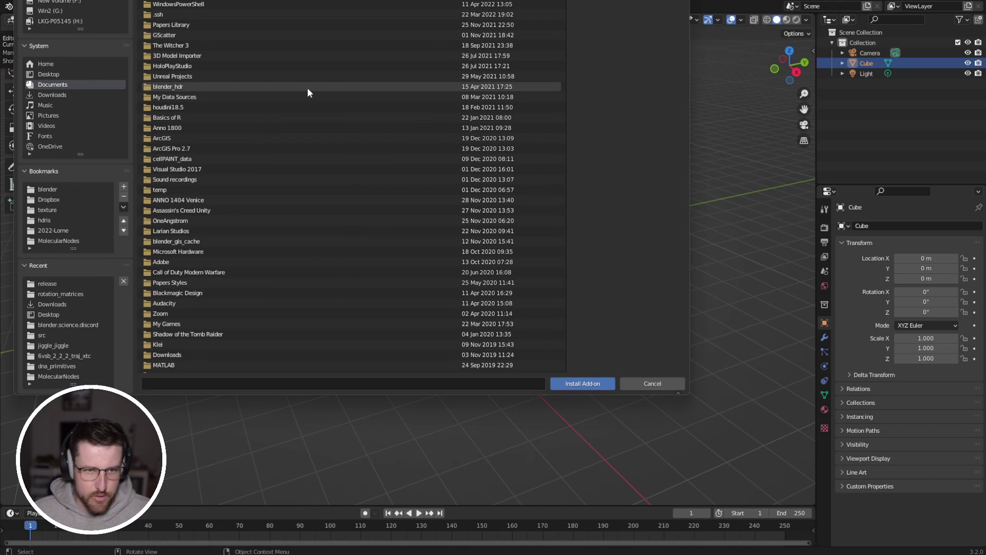
{"action": "left_click", "coordinate": [70, 93]}
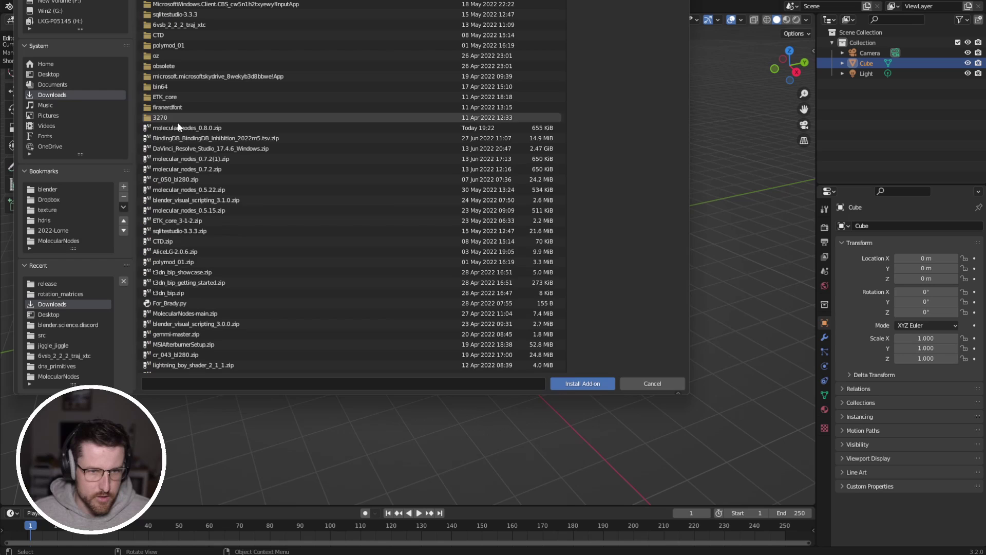
{"action": "left_click", "coordinate": [191, 128]}
{"action": "double_click", "coordinate": [191, 128]}
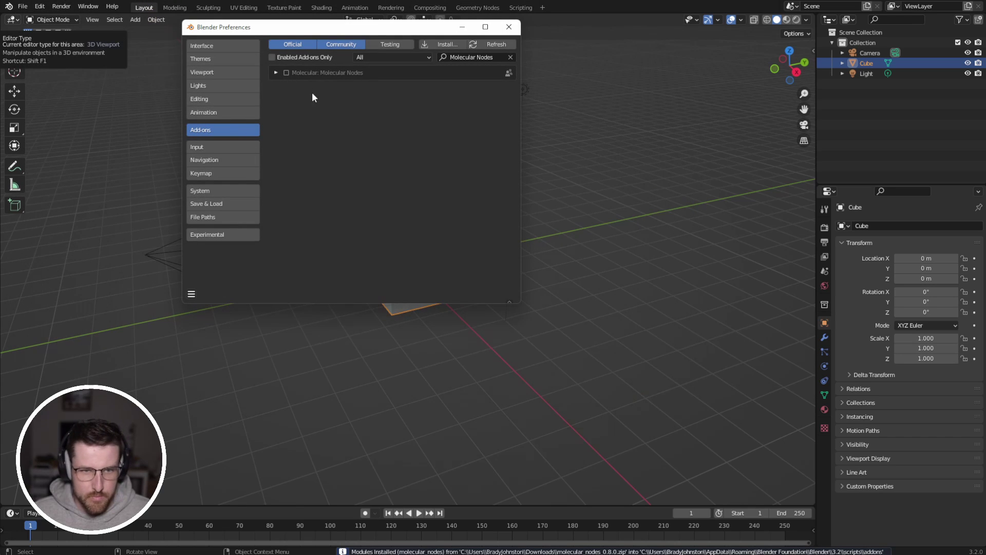
Filter the add-ons by "molec" and expand the details of the Molecular Nodes entry
{"action": "left_click", "coordinate": [463, 55]}
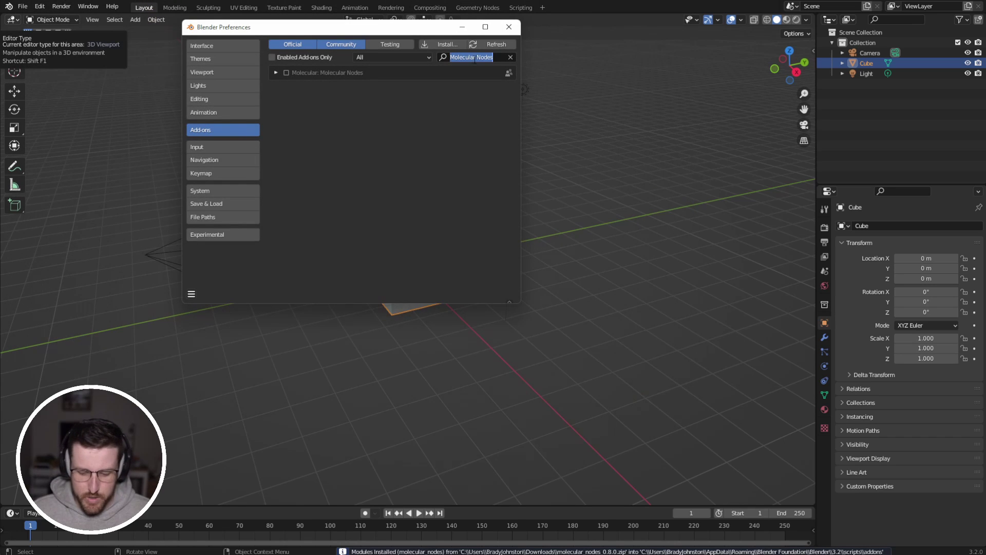
{"action": "type", "text": "molec"}
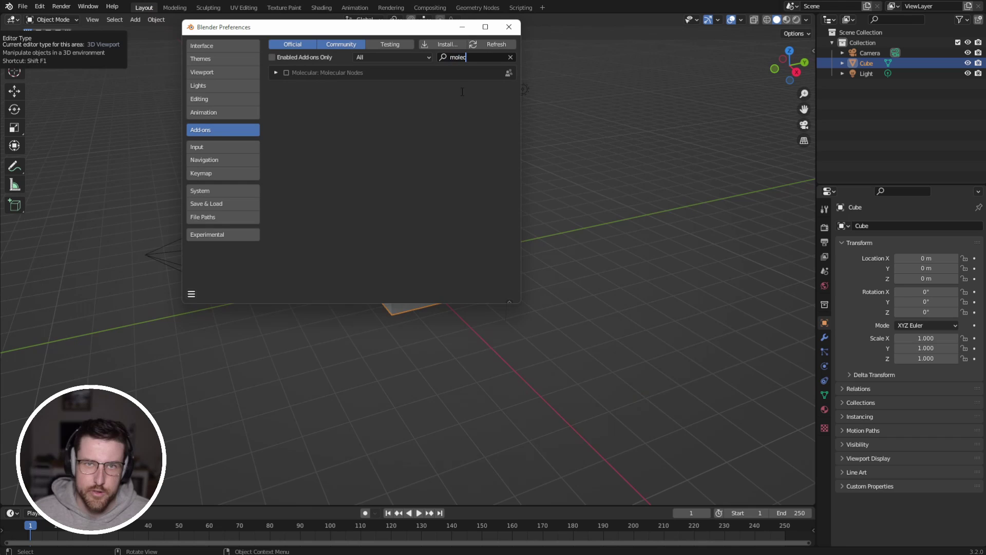
{"action": "left_click", "coordinate": [276, 72]}
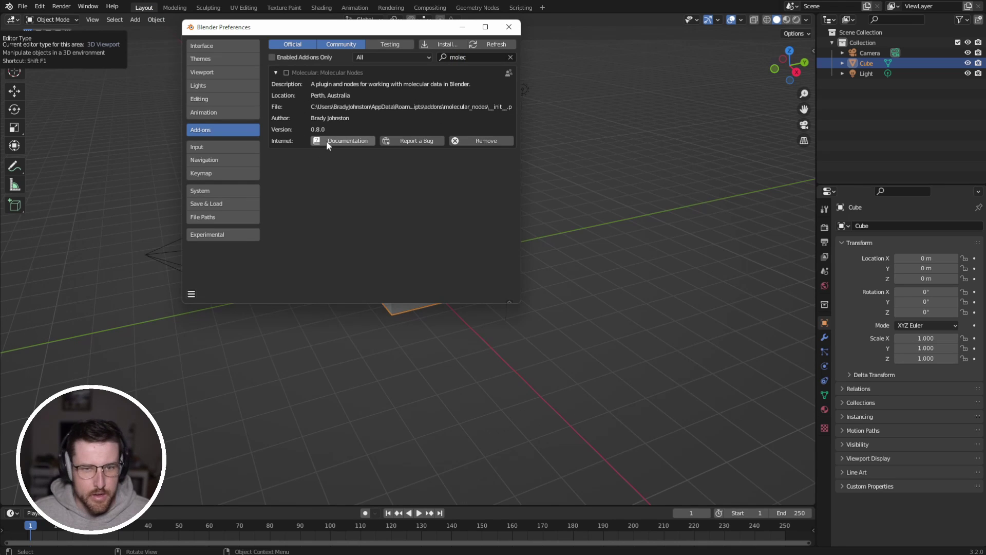
View the Molecular Nodes documentation and bug report pages from the add-on's links, returning to Blender after each
{"action": "left_click", "coordinate": [356, 141]}
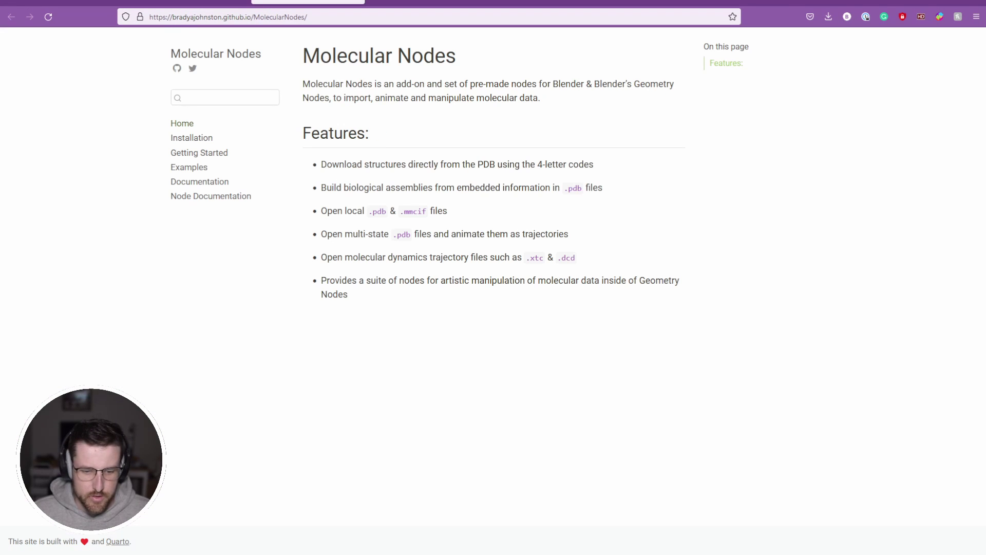
{"action": "key", "text": "alt+Tab"}
{"action": "left_click", "coordinate": [418, 140]}
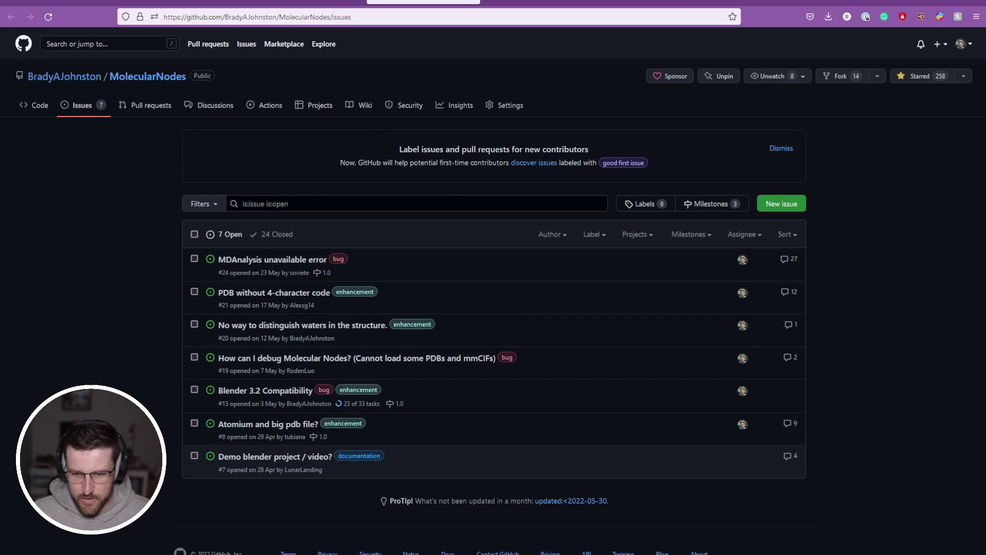
{"action": "key", "text": "alt+Tab"}
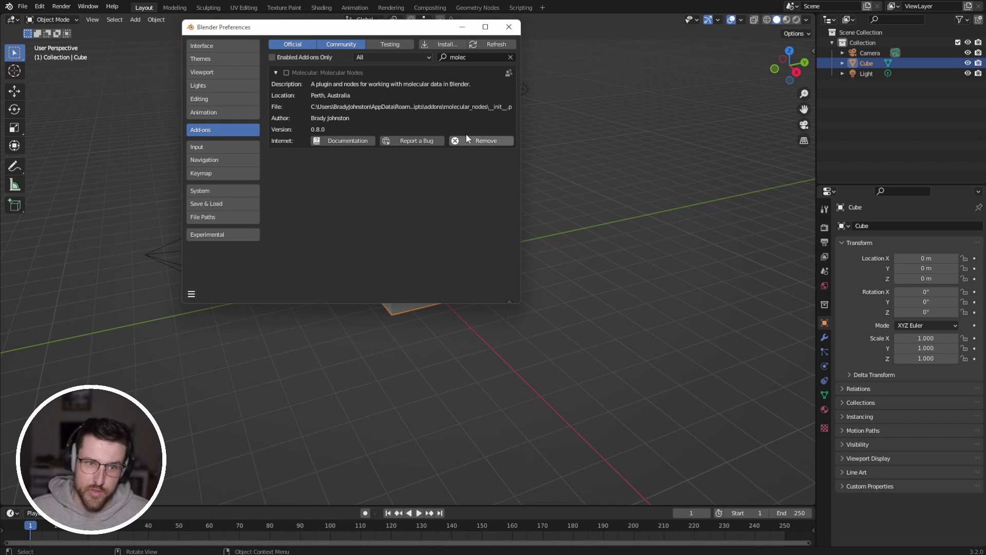
Enable the Molecular Nodes add-on and install its Atomium package
{"action": "left_click", "coordinate": [286, 72]}
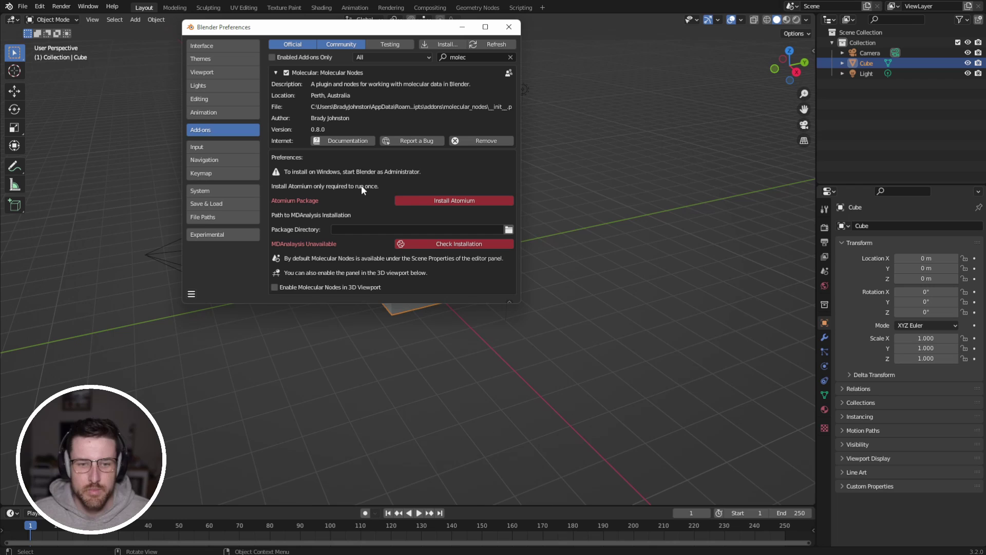
{"action": "left_click", "coordinate": [435, 201]}
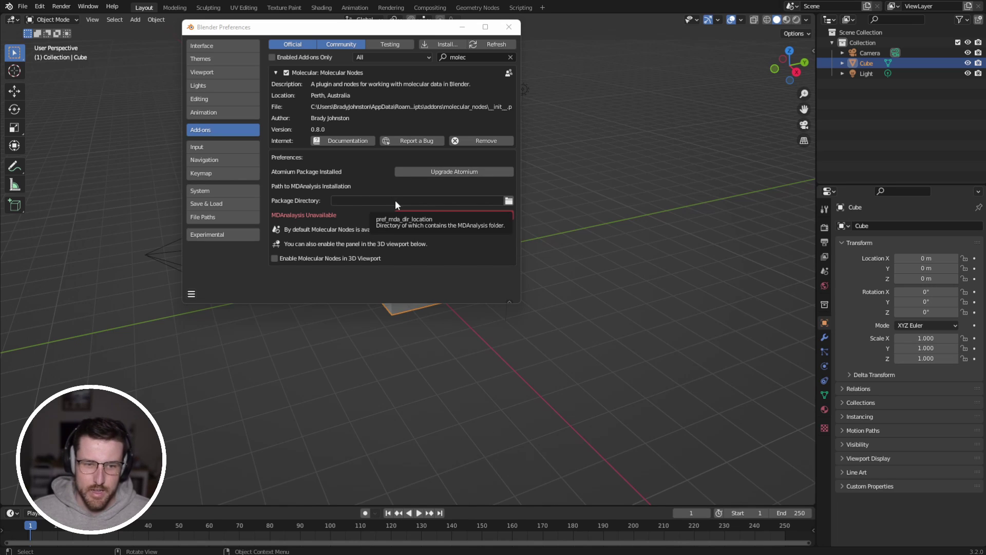
{"action": "left_click", "coordinate": [462, 28]}
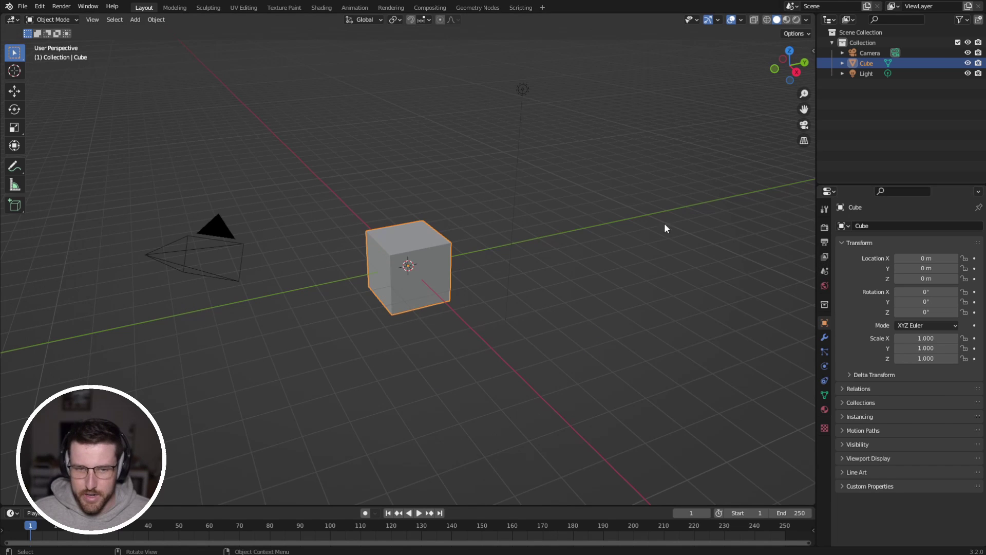
Show the scene properties with the Molecular Nodes import options and widen the properties area
{"action": "middle_click_drag", "start_coordinate": [441, 207], "coordinate": [452, 202]}
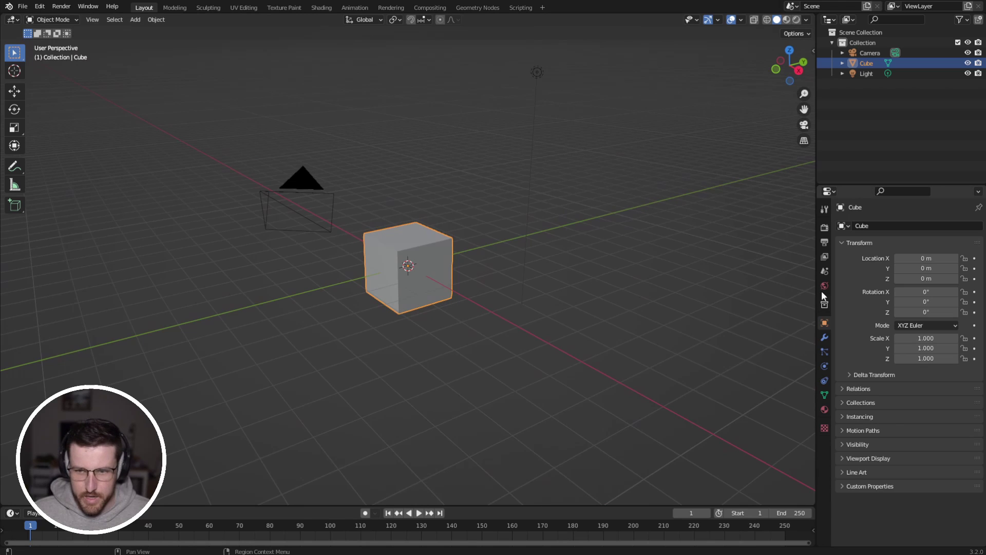
{"action": "left_click", "coordinate": [824, 272]}
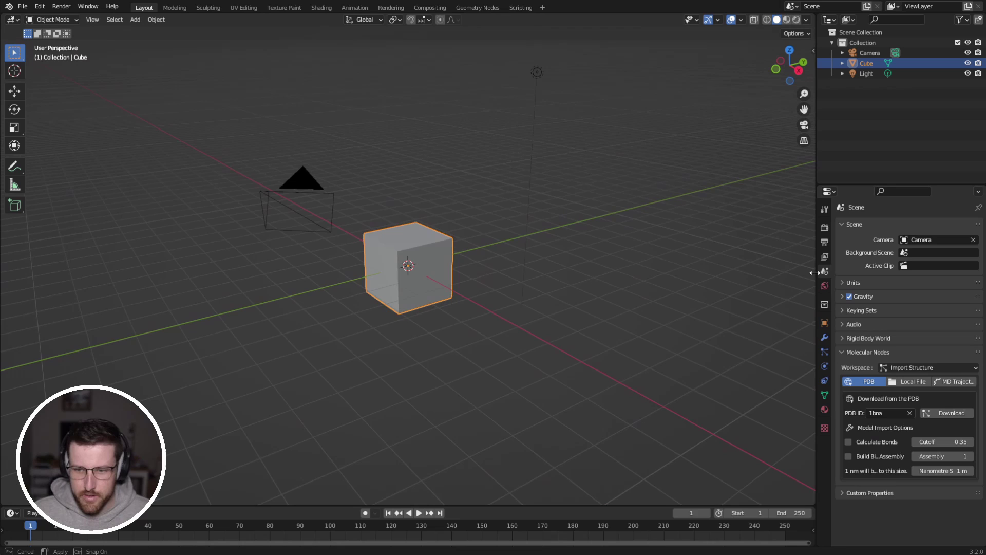
{"action": "left_click_drag", "start_coordinate": [816, 275], "coordinate": [765, 275]}
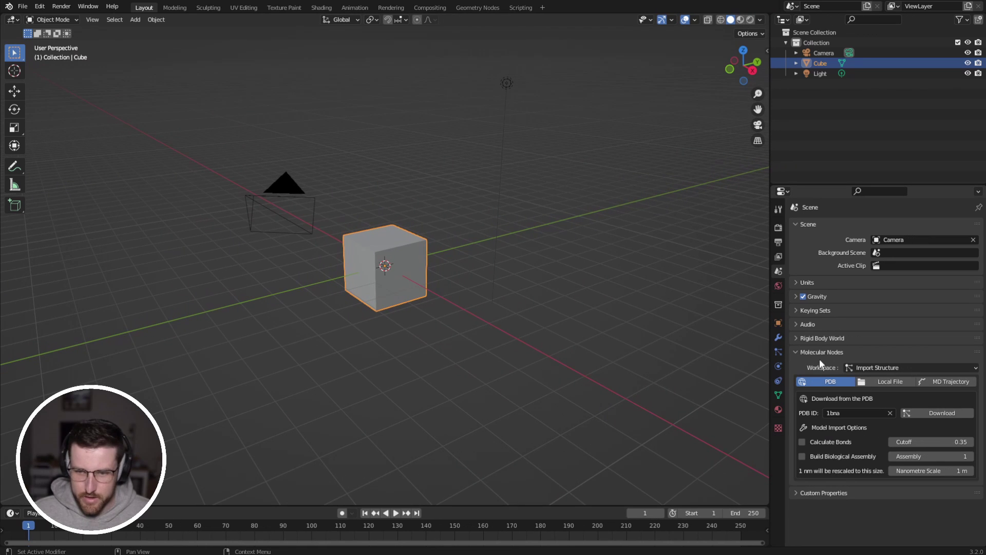
Import the structure with PDB ID 4ozs from the PDB
{"action": "left_click", "coordinate": [851, 412]}
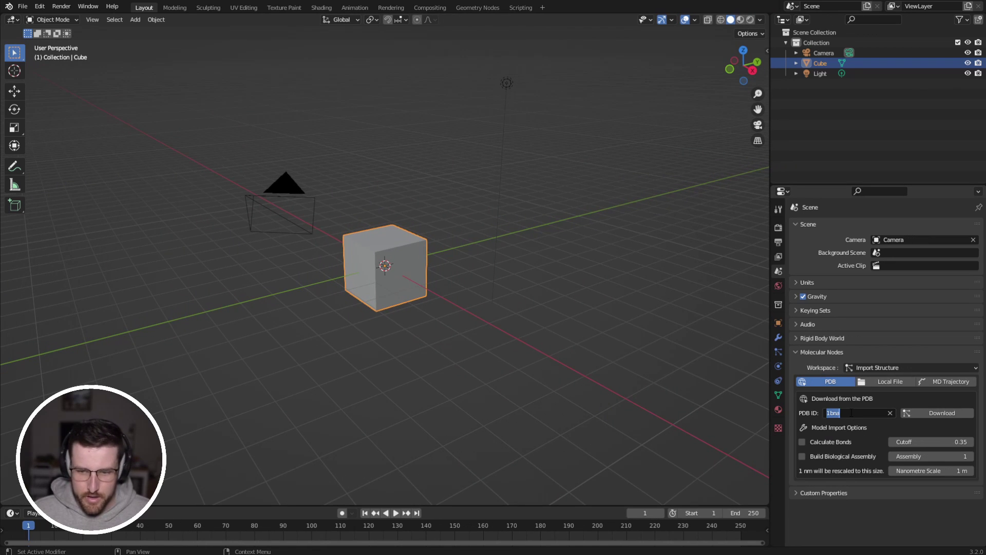
{"action": "type", "text": "4ozs"}
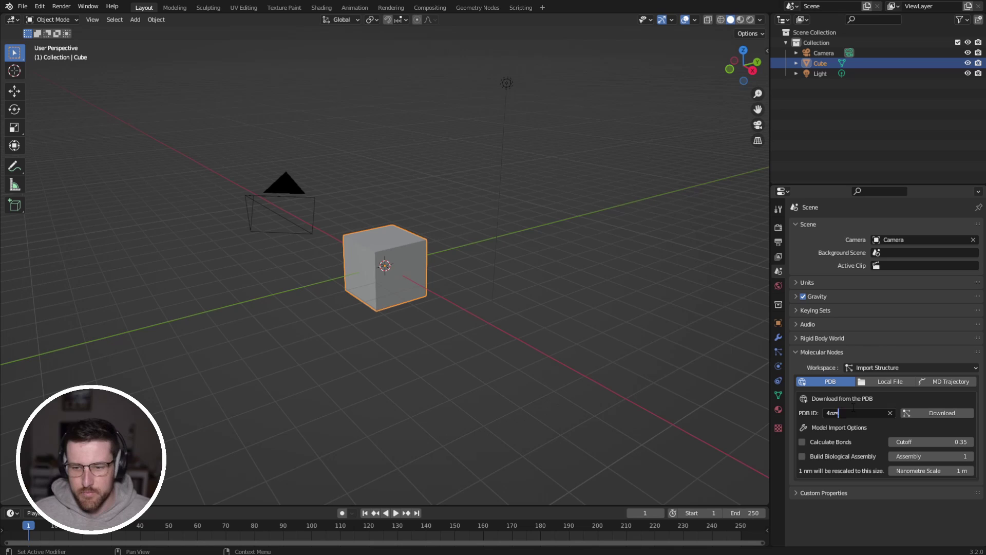
{"action": "key", "text": "Return"}
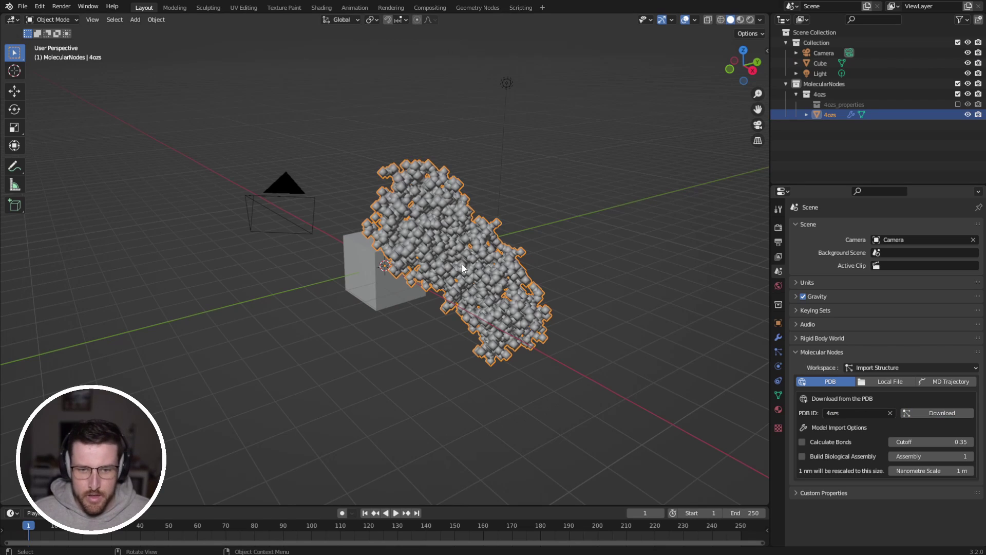
Show the 4ozs molecule up close with rendered viewport shading
{"action": "middle_click_drag", "start_coordinate": [386, 251], "coordinate": [460, 276]}
{"action": "scroll", "coordinate": [460, 275], "scroll_direction": "up", "scroll_amount": 6}
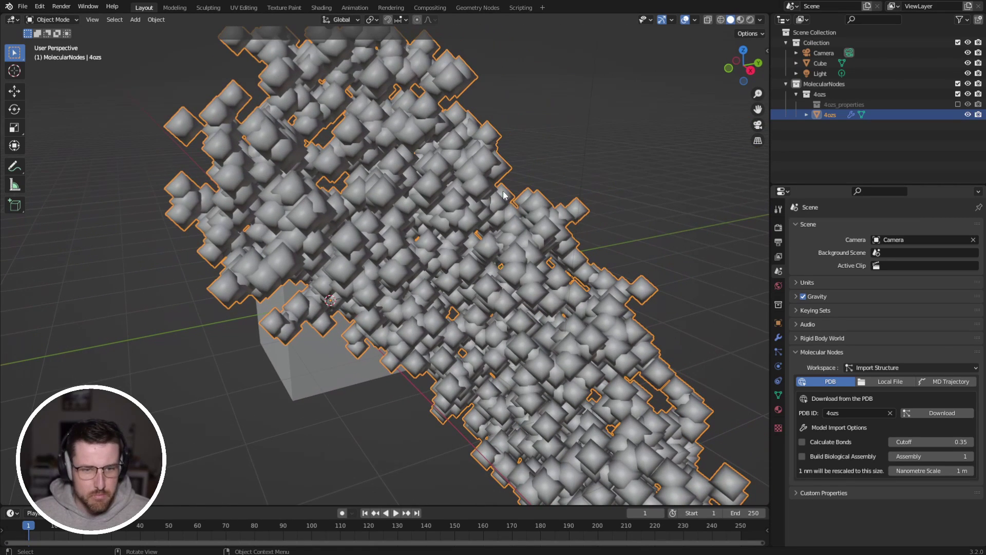
{"action": "middle_click_drag", "start_coordinate": [442, 226], "coordinate": [378, 218], "text": "shift"}
{"action": "key", "text": "z"}
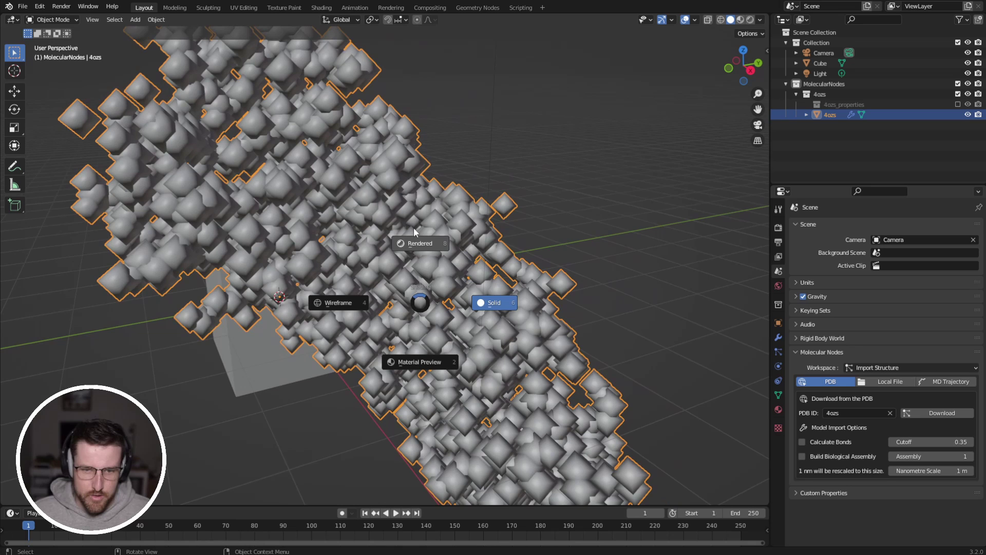
{"action": "left_click", "coordinate": [413, 226]}
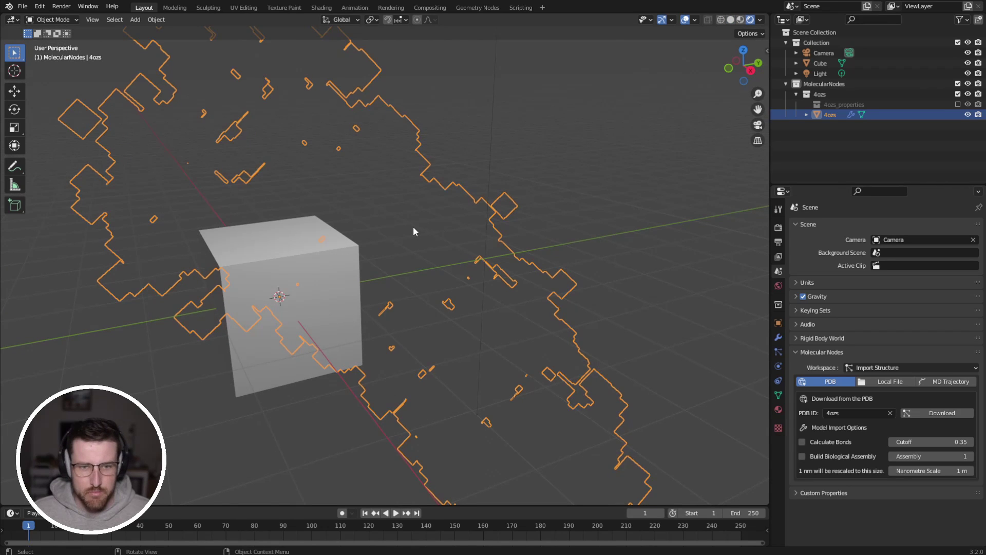
Set the scene's render engine to Cycles
{"action": "scroll", "coordinate": [424, 240], "scroll_direction": "down", "scroll_amount": 4}
{"action": "middle_click_drag", "start_coordinate": [423, 239], "coordinate": [462, 243]}
{"action": "left_click", "coordinate": [778, 227]}
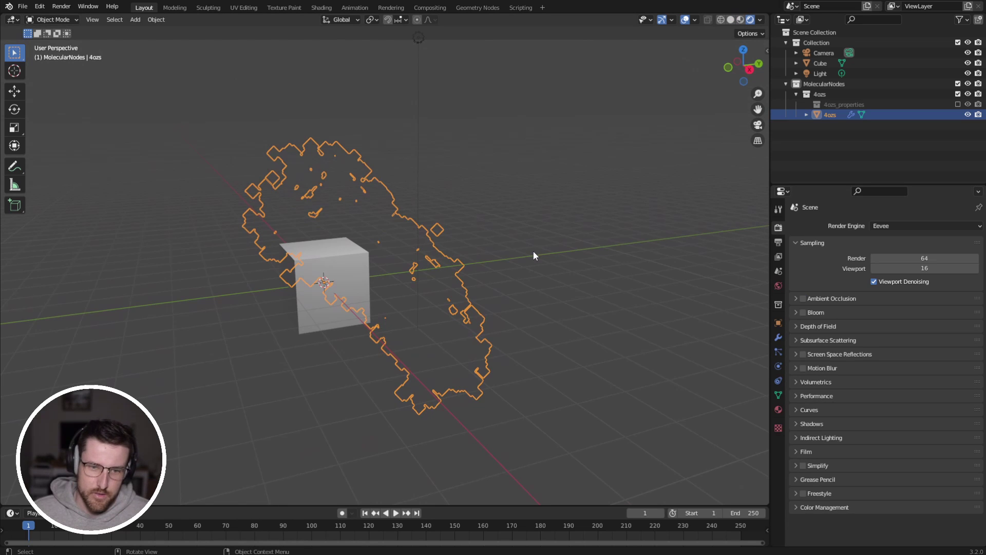
{"action": "left_click", "coordinate": [898, 226]}
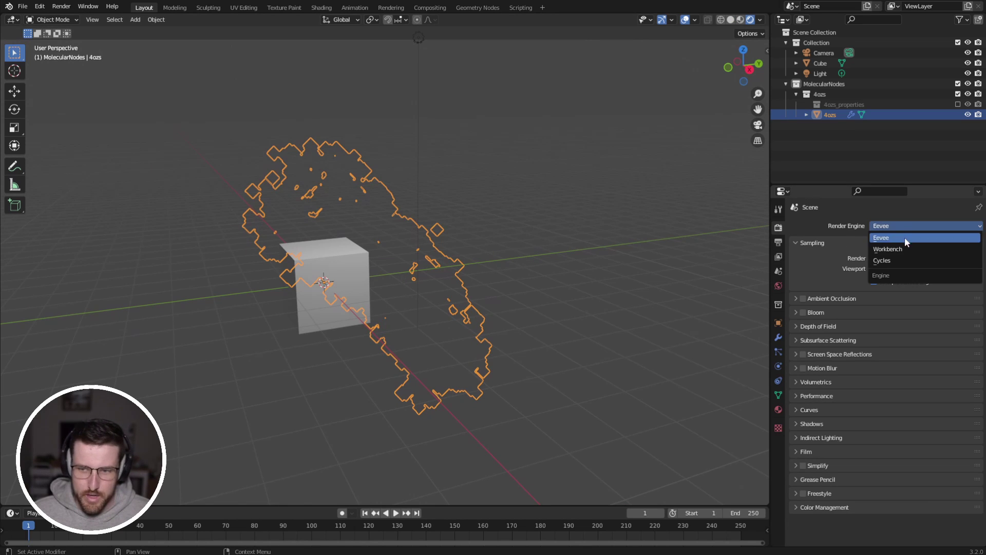
{"action": "left_click", "coordinate": [893, 260]}
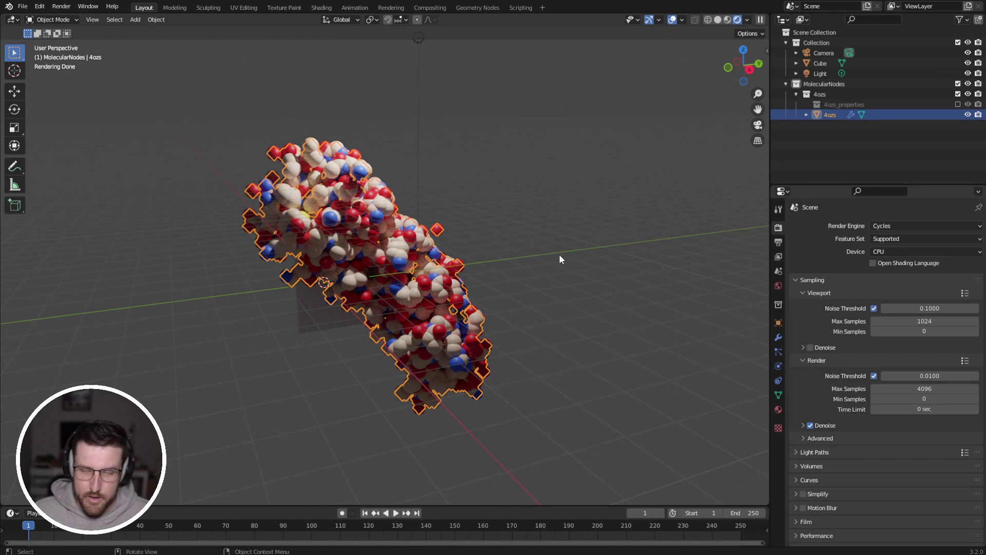
Switch the render engine back to Eevee to compare the molecule's display, and return to Cycles
{"action": "left_click", "coordinate": [880, 226]}
{"action": "left_click", "coordinate": [893, 236]}
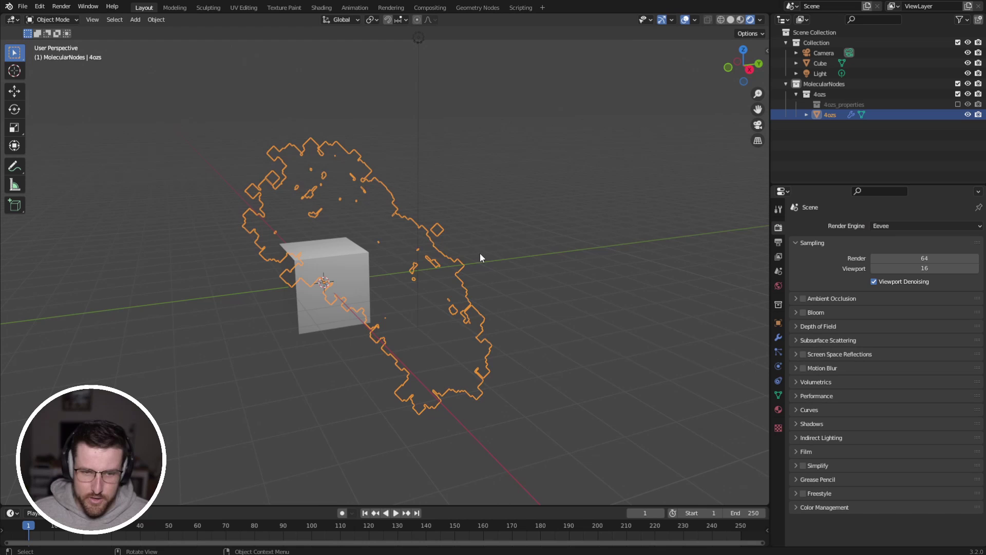
{"action": "left_click", "coordinate": [913, 226]}
{"action": "left_click", "coordinate": [895, 261]}
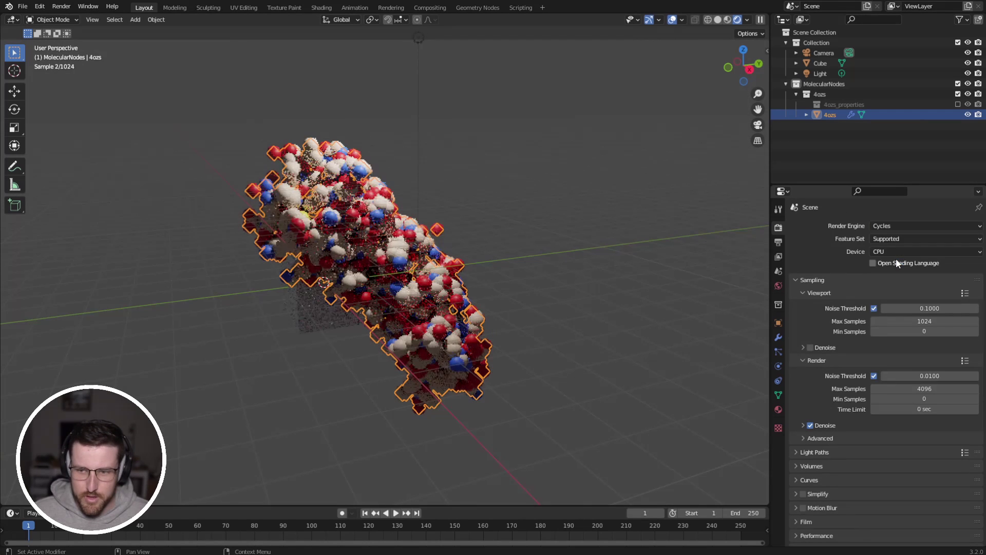
Set the Cycles render device to GPU Compute
{"action": "left_click", "coordinate": [898, 251]}
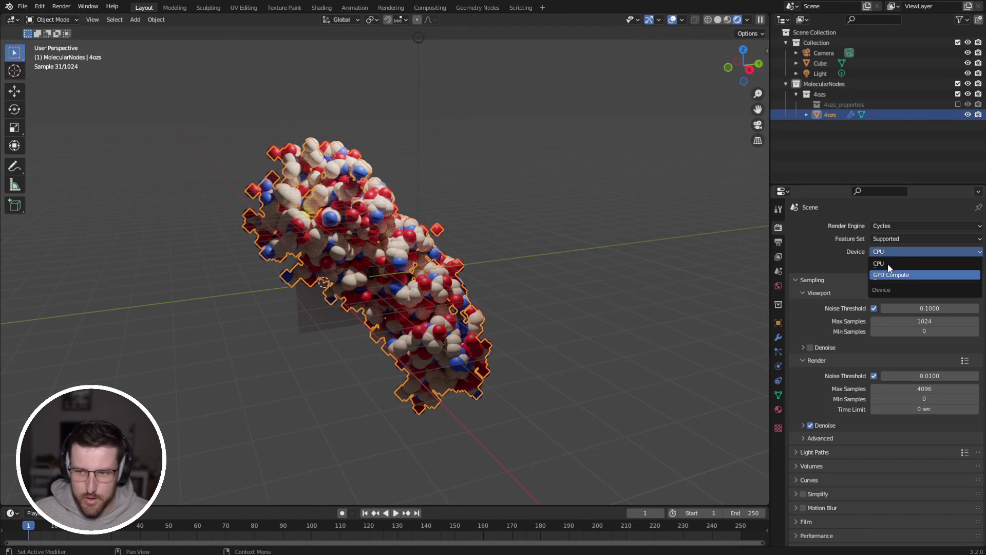
{"action": "left_click", "coordinate": [905, 277]}
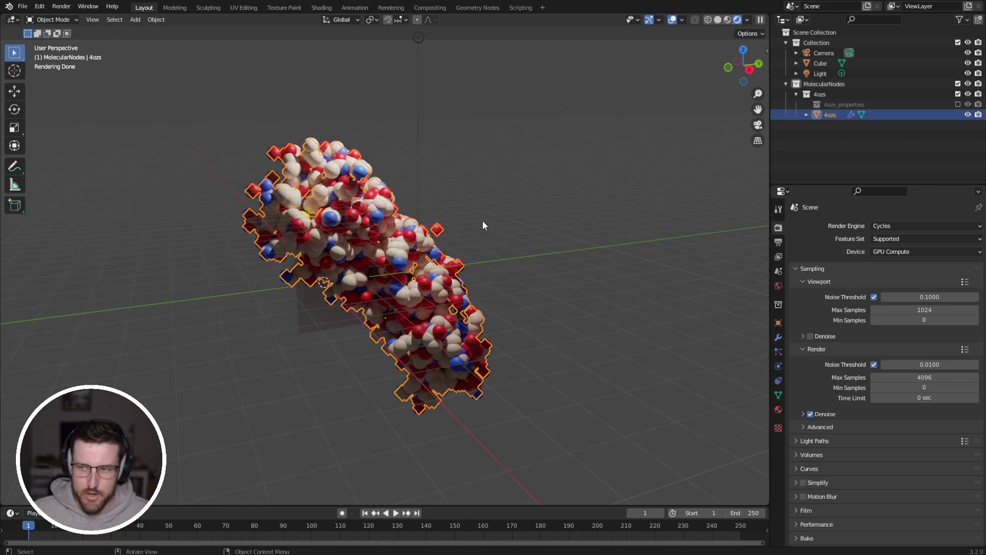
{"action": "middle_click_drag", "start_coordinate": [441, 257], "coordinate": [500, 253]}
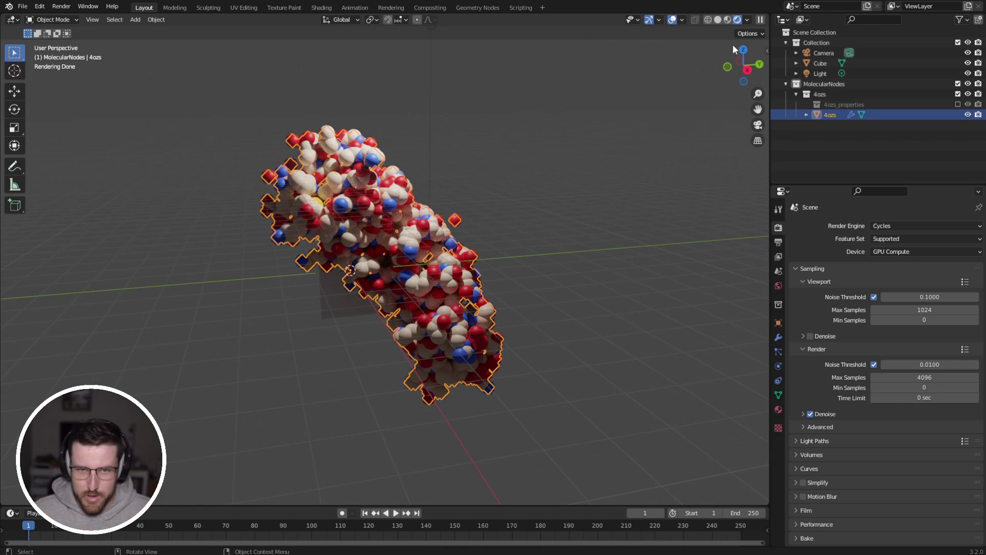
Open the Geometry Nodes workspace and set its 3D viewport to rendered shading
{"action": "left_click", "coordinate": [473, 8]}
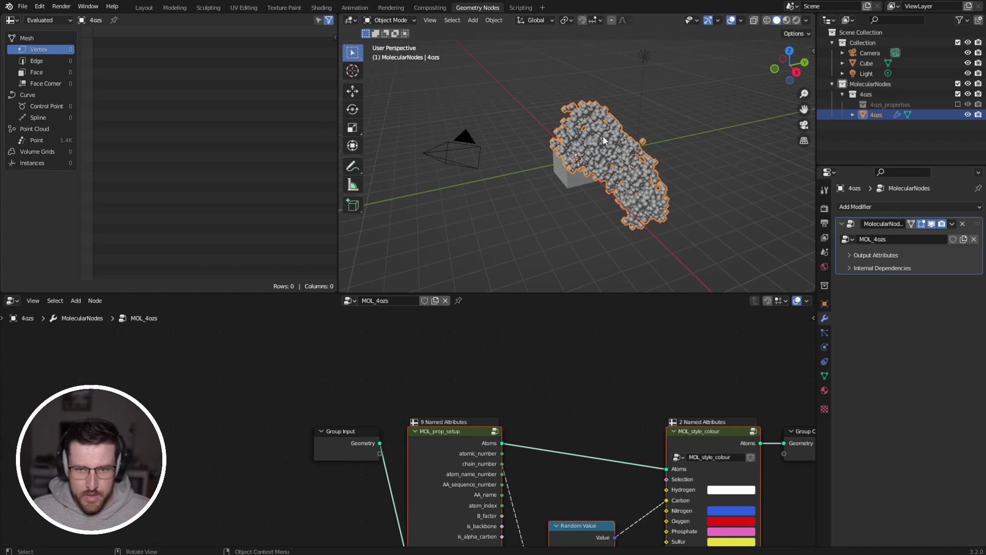
{"action": "middle_click_drag", "start_coordinate": [569, 129], "coordinate": [575, 137]}
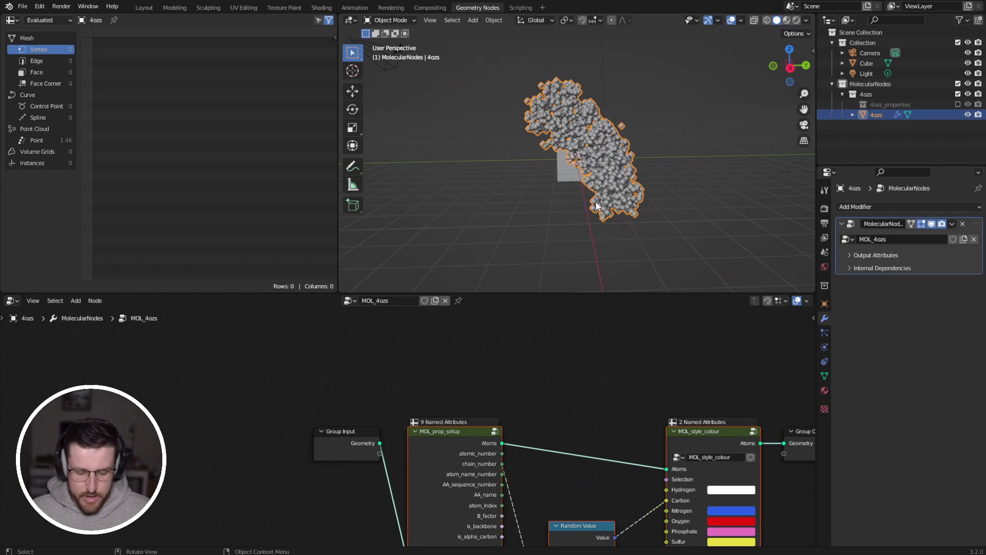
{"action": "key", "text": "z"}
{"action": "left_click", "coordinate": [596, 168]}
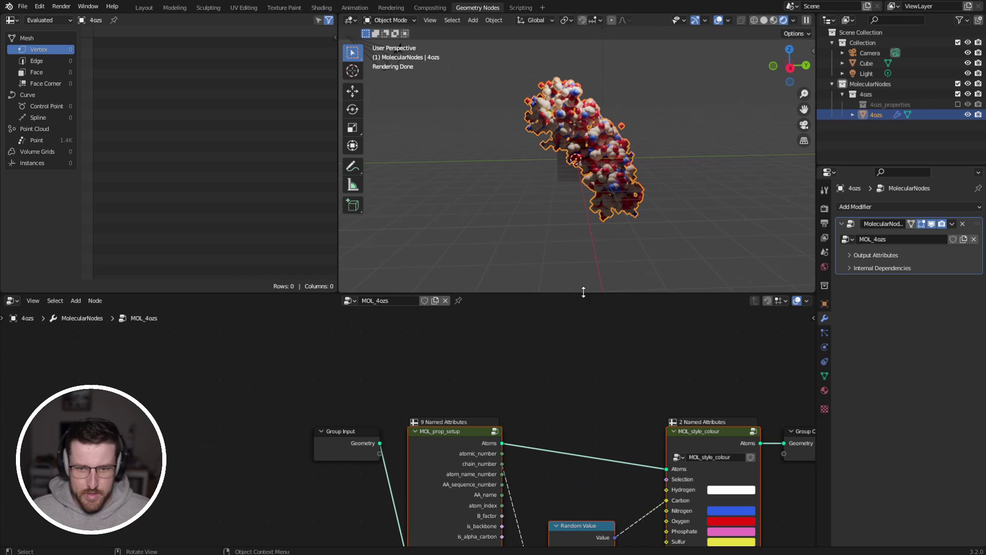
Enlarge the node editor area and bring the whole MOL_4ozs node tree into view
{"action": "left_click_drag", "start_coordinate": [583, 292], "coordinate": [587, 203]}
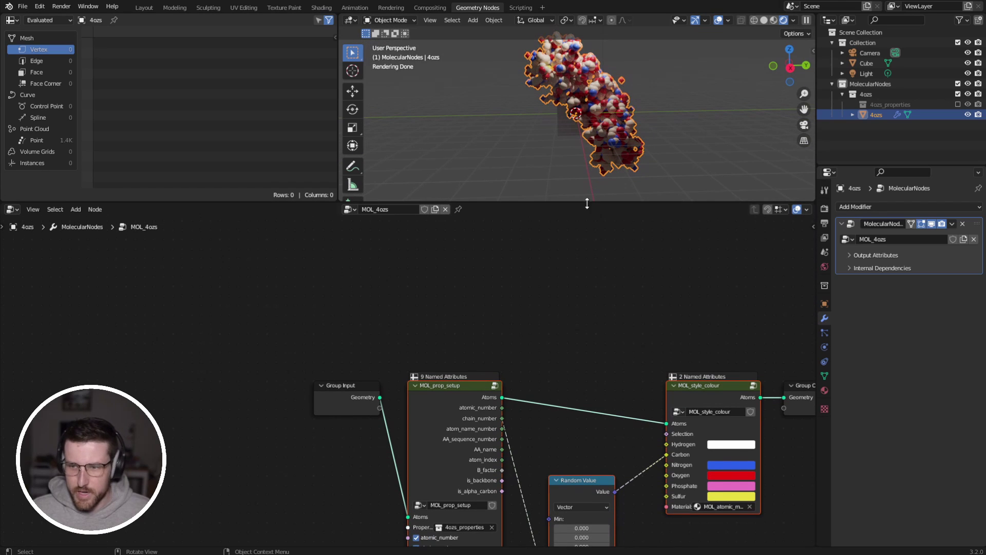
{"action": "middle_click_drag", "start_coordinate": [606, 359], "coordinate": [349, 318]}
{"action": "middle_click_drag", "start_coordinate": [382, 361], "coordinate": [427, 340]}
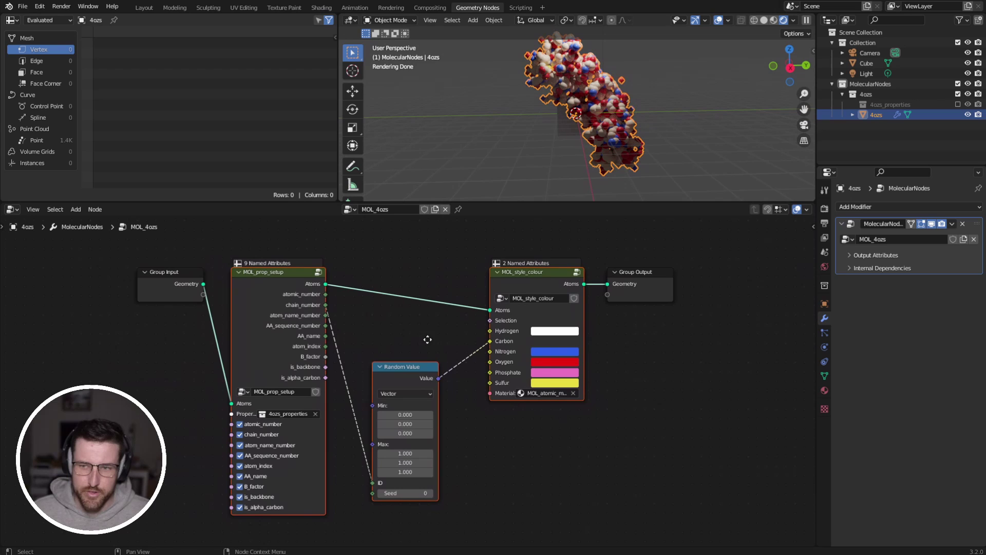
{"action": "middle_click_drag", "start_coordinate": [454, 277], "coordinate": [465, 277]}
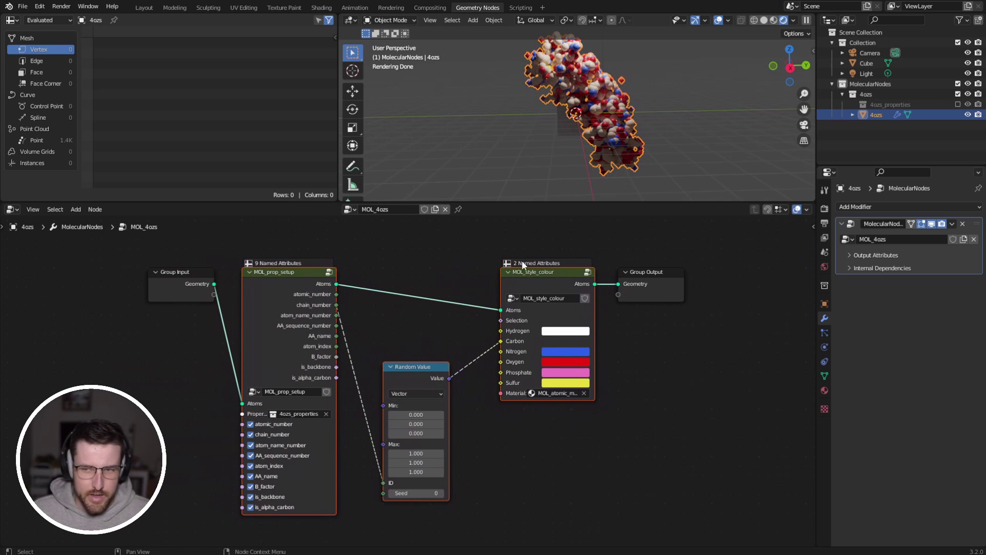
Select the MolecularNodes collection, its 4ozs collection, and finally the 4ozs object to look over the imported hierarchy
{"action": "left_click", "coordinate": [872, 83]}
{"action": "left_click", "coordinate": [868, 94]}
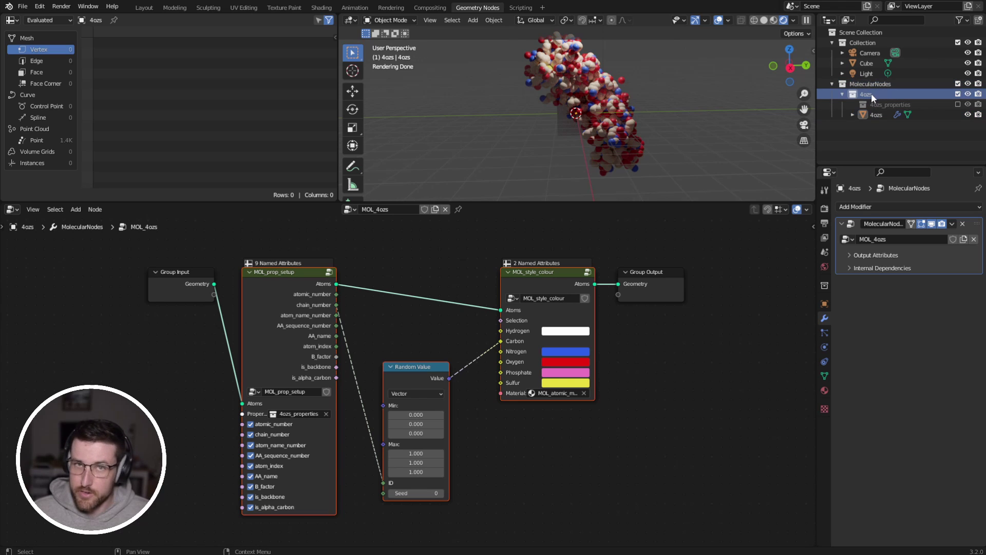
{"action": "left_click", "coordinate": [874, 113]}
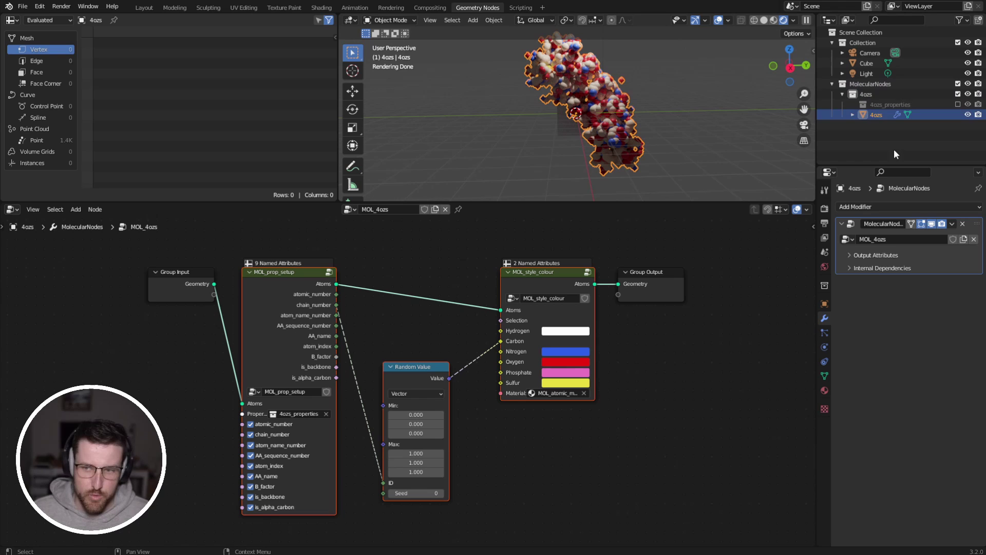
Include the 4ozs_properties collection in the view layer and view its property meshes around the molecule
{"action": "left_click", "coordinate": [958, 104]}
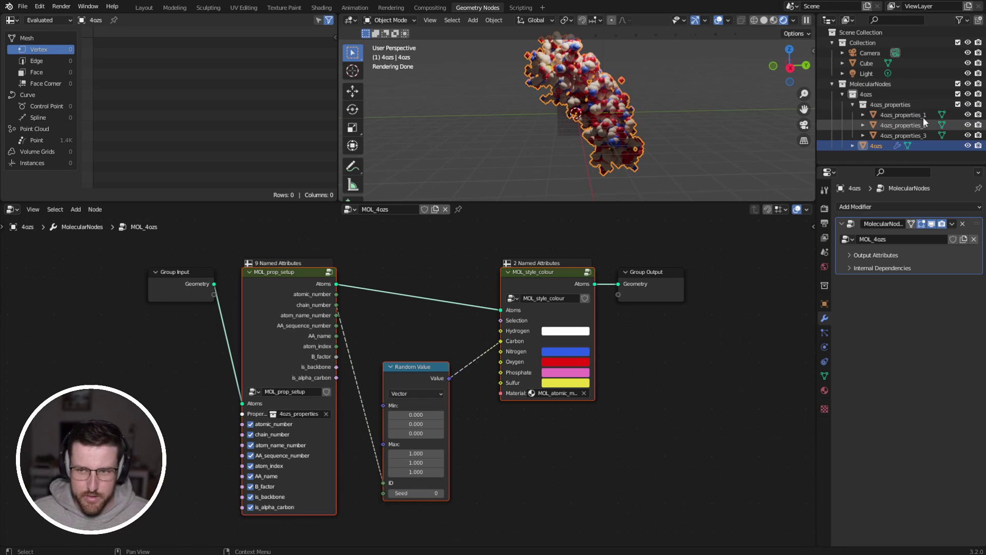
{"action": "left_click", "coordinate": [967, 104]}
{"action": "left_click", "coordinate": [967, 104]}
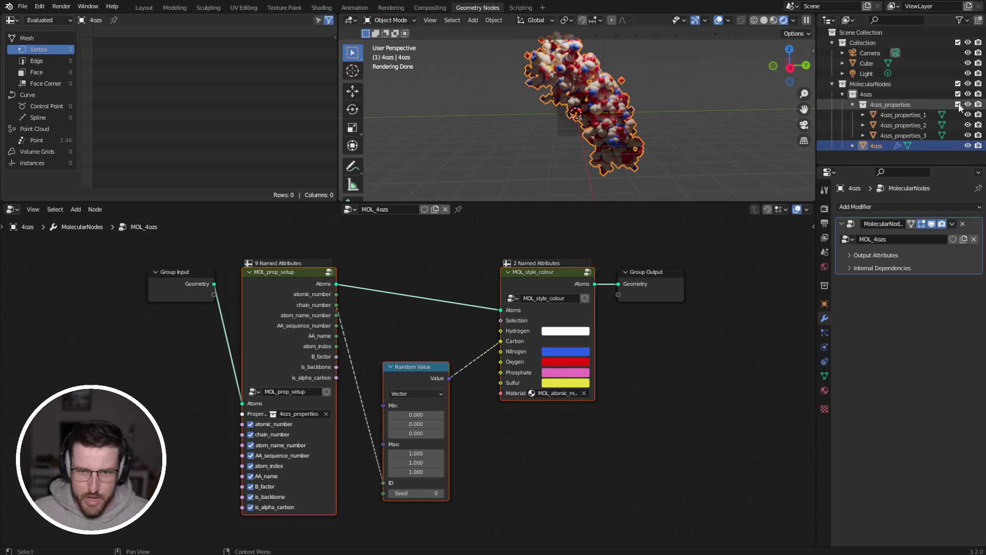
{"action": "scroll", "coordinate": [689, 109], "scroll_direction": "down", "scroll_amount": 5}
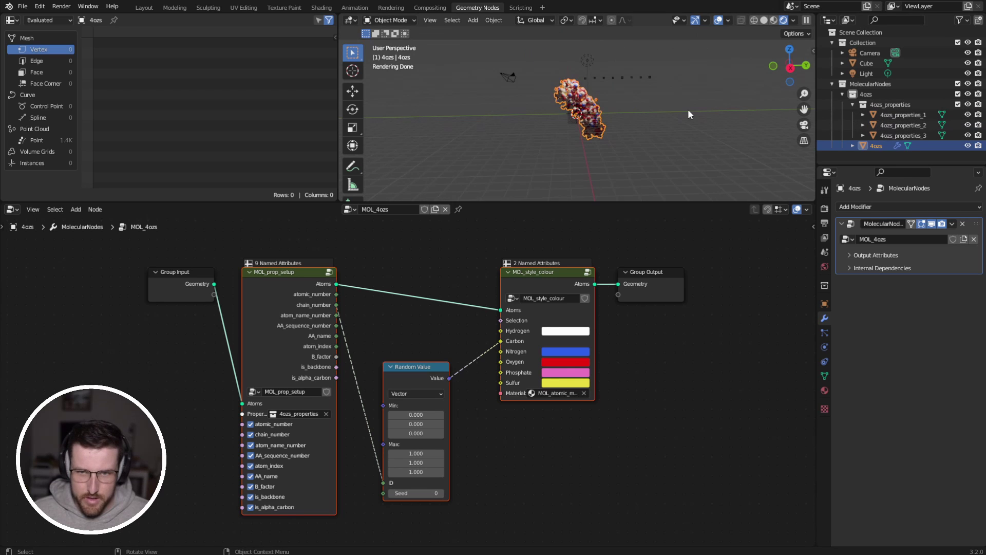
{"action": "middle_click_drag", "start_coordinate": [688, 109], "coordinate": [522, 107]}
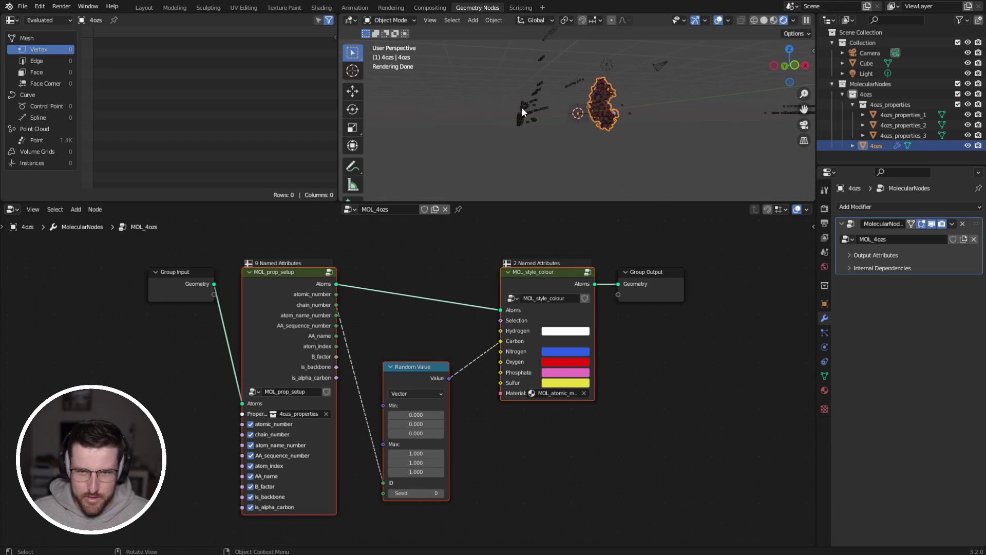
Box-select the scattered points of the 4ozs_properties_2 mesh beside the molecule, then clear the selection
{"action": "left_click_drag", "start_coordinate": [518, 88], "coordinate": [573, 148]}
{"action": "left_click", "coordinate": [532, 163]}
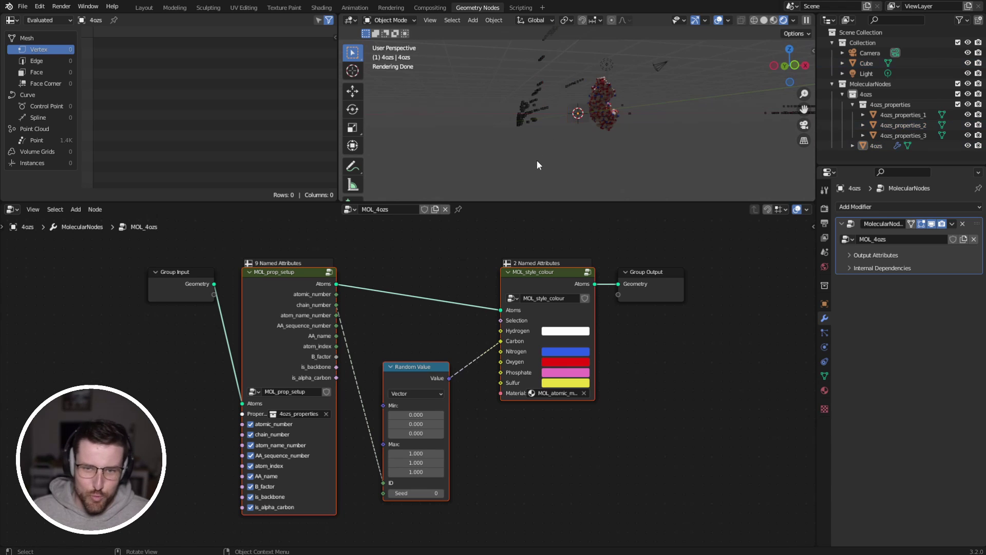
{"action": "mouse_move", "coordinate": [538, 160]}
{"action": "middle_mouse_down"}
{"action": "mouse_move", "coordinate": [556, 147]}
{"action": "mouse_move", "coordinate": [537, 157]}
{"action": "middle_mouse_up"}
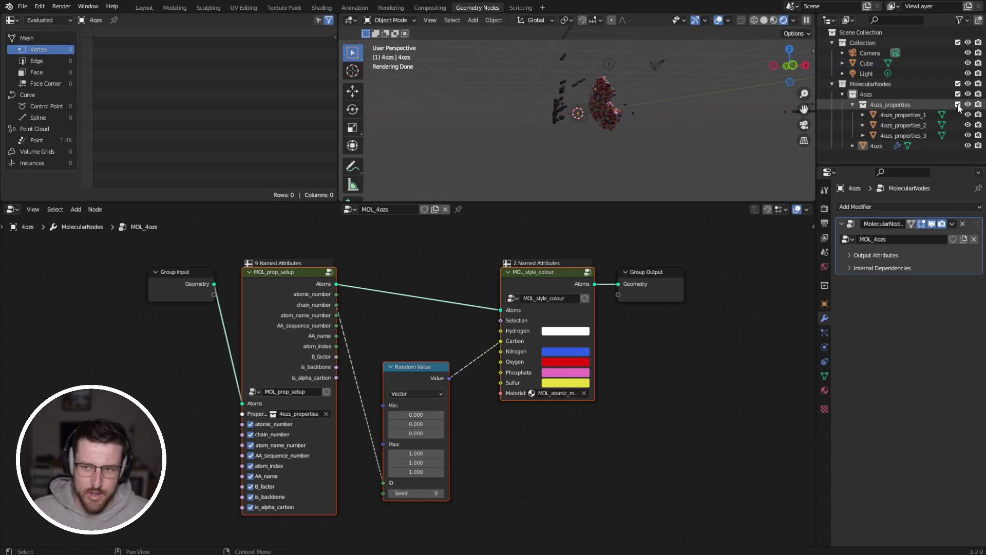
{"action": "middle_click_drag", "start_coordinate": [801, 105], "coordinate": [380, 82]}
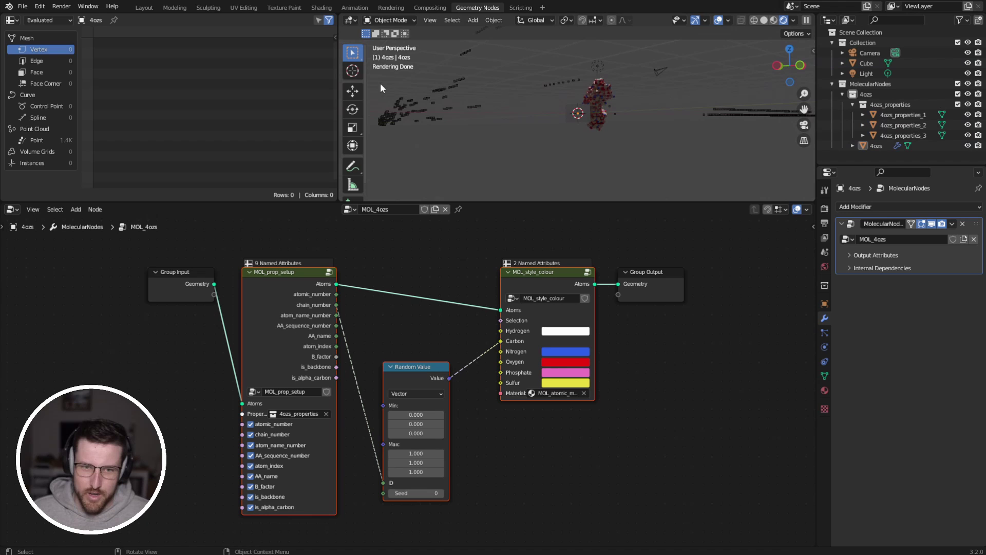
{"action": "left_click_drag", "start_coordinate": [372, 88], "coordinate": [445, 124]}
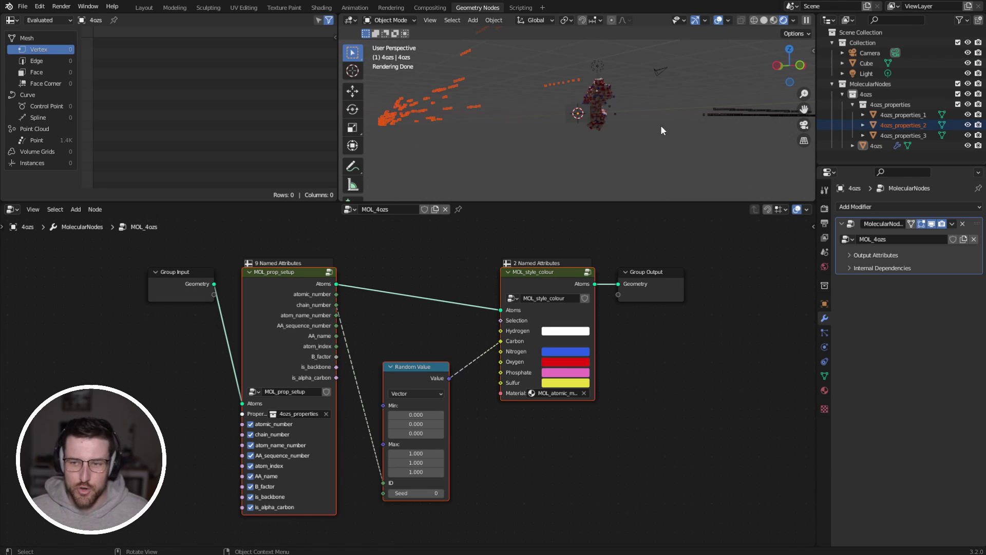
{"action": "left_click", "coordinate": [685, 109]}
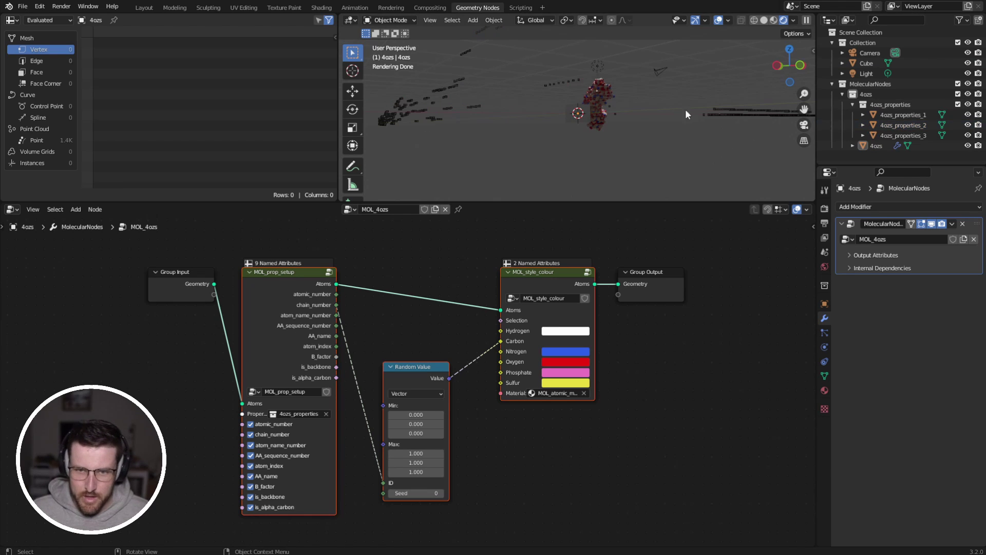
Exclude the 4ozs_properties collection from the view layer again
{"action": "left_click", "coordinate": [958, 105]}
{"action": "middle_click_drag", "start_coordinate": [636, 109], "coordinate": [612, 140]}
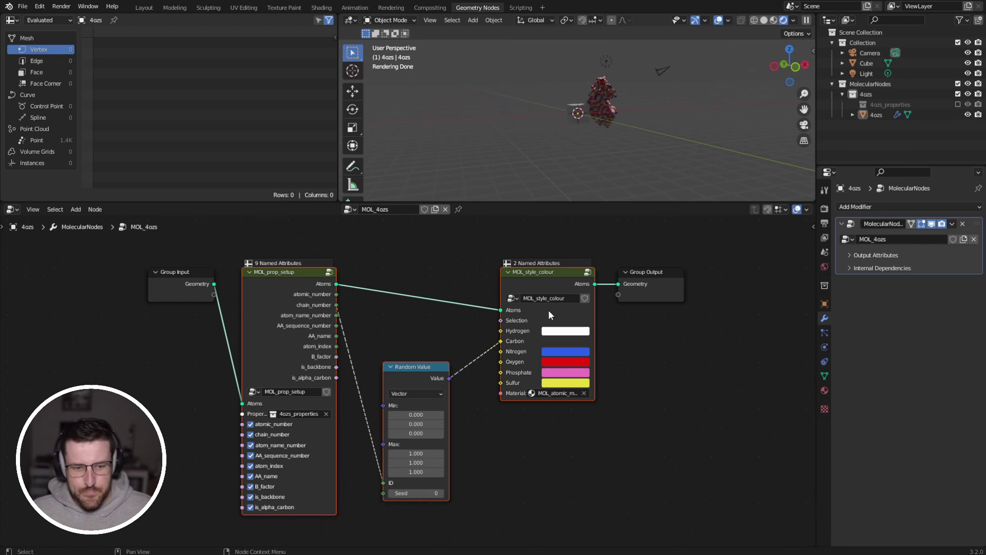
Shift the selected MOL_prop_setup, Random Value and MOL_style_colour nodes slightly in the node tree
{"action": "middle_click_drag", "start_coordinate": [409, 317], "coordinate": [376, 324]}
{"action": "key", "text": "g"}
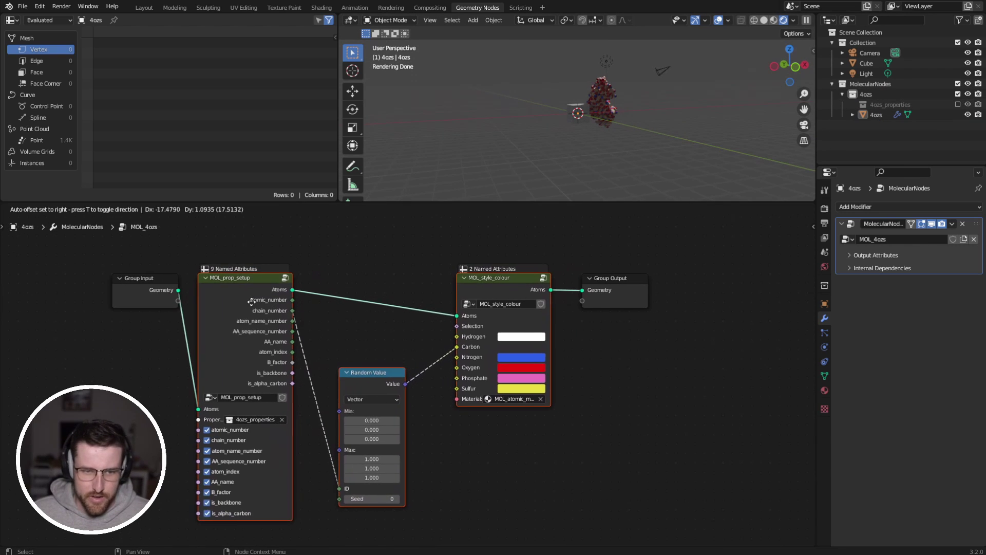
{"action": "left_click", "coordinate": [257, 300]}
Inspect the Group Output geometry, then select only the MOL_prop_setup node and move it slightly upward
{"action": "mouse_move", "coordinate": [618, 288]}
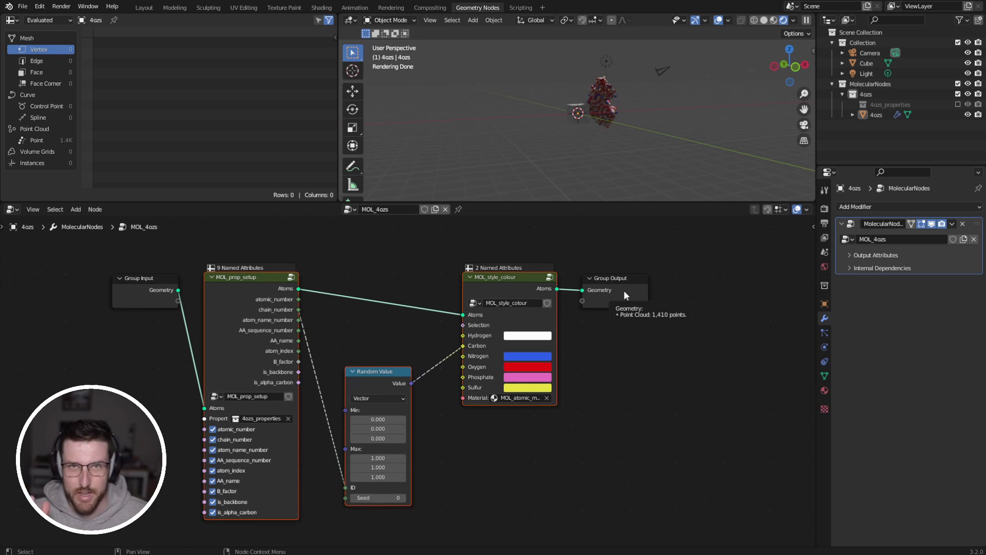
{"action": "left_click", "coordinate": [257, 299]}
{"action": "left_click_drag", "start_coordinate": [266, 306], "coordinate": [265, 302]}
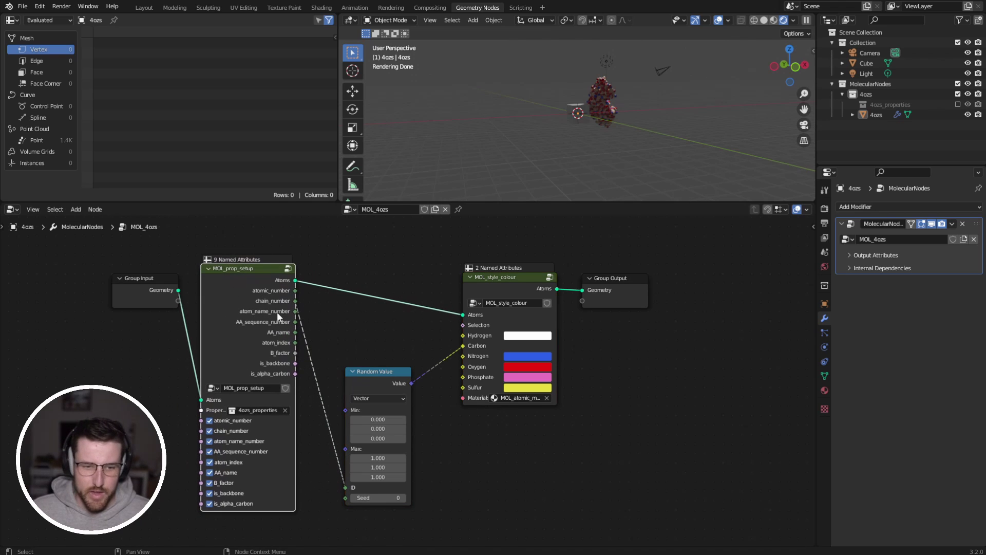
Spread the node tree out by moving Group Input further left and Group Output further up
{"action": "left_click_drag", "start_coordinate": [149, 292], "coordinate": [94, 276]}
{"action": "left_click", "coordinate": [68, 267]}
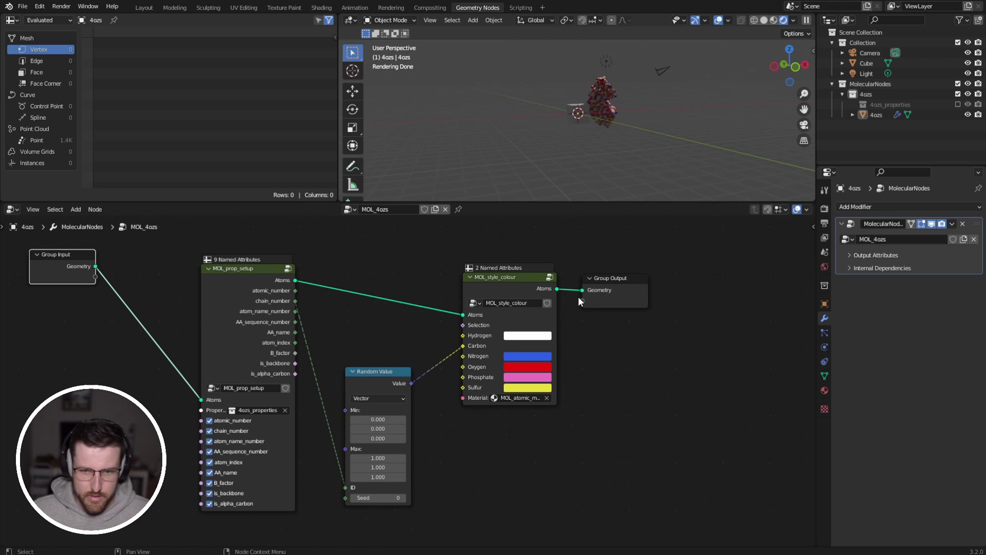
{"action": "left_click_drag", "start_coordinate": [603, 295], "coordinate": [621, 250]}
Connect the Group Input geometry directly to the Group Output and examine the raw vertices and their position data
{"action": "left_click_drag", "start_coordinate": [96, 266], "coordinate": [601, 245]}
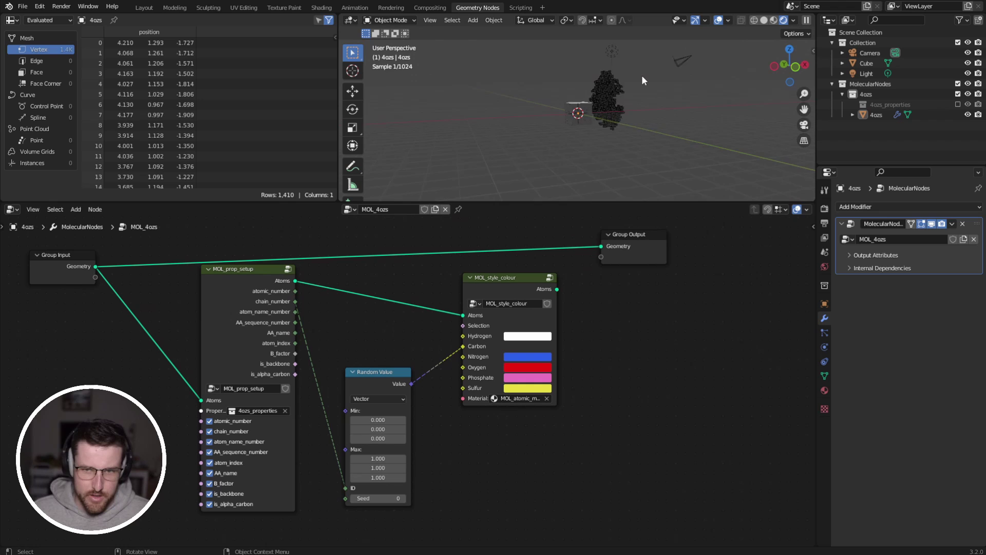
{"action": "scroll", "coordinate": [642, 75], "scroll_direction": "up", "scroll_amount": 5}
{"action": "middle_click_drag", "start_coordinate": [640, 75], "coordinate": [487, 119], "text": "shift"}
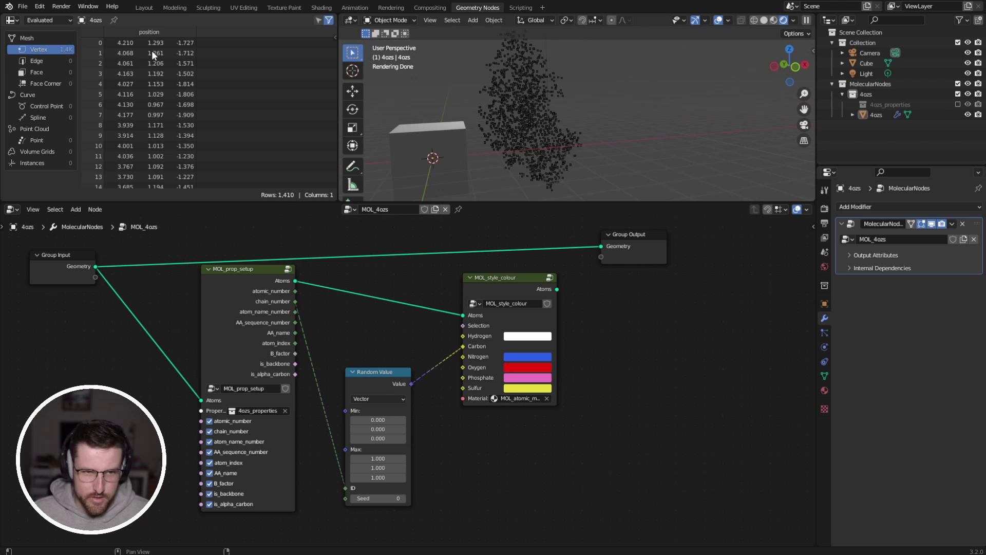
{"action": "scroll", "coordinate": [161, 76], "scroll_direction": "down", "scroll_amount": 1}
{"action": "scroll", "coordinate": [161, 76], "scroll_direction": "up", "scroll_amount": 1}
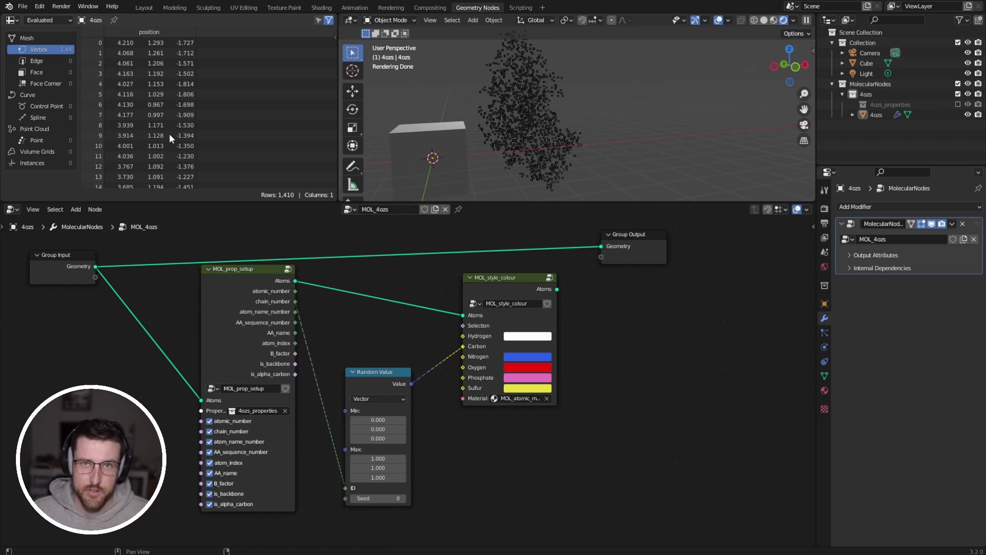
Link the Atoms output of MOL_prop_setup directly to the Group Output and move MOL_style_colour down out of the way
{"action": "left_click_drag", "start_coordinate": [254, 309], "coordinate": [274, 329]}
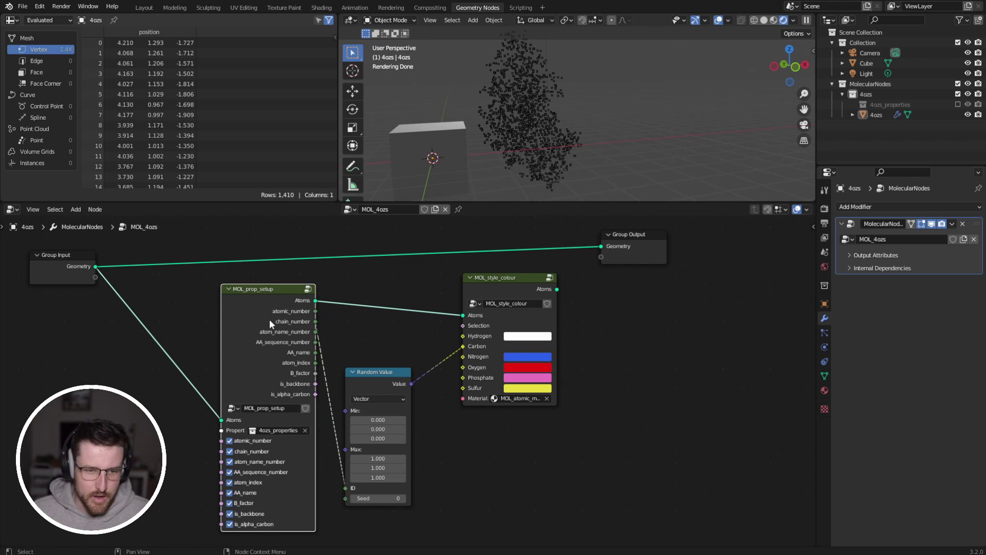
{"action": "left_click_drag", "start_coordinate": [277, 311], "coordinate": [602, 246]}
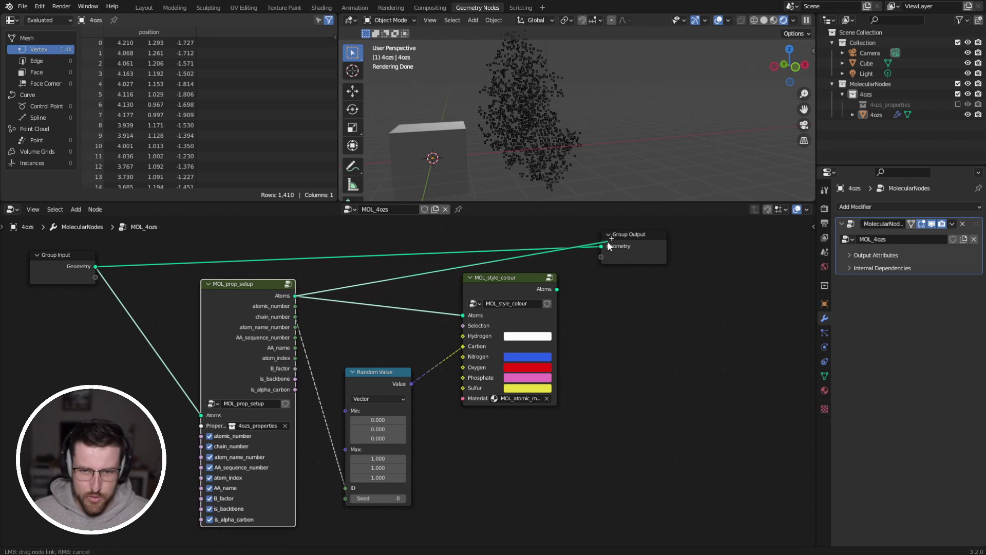
{"action": "left_click_drag", "start_coordinate": [525, 289], "coordinate": [540, 318]}
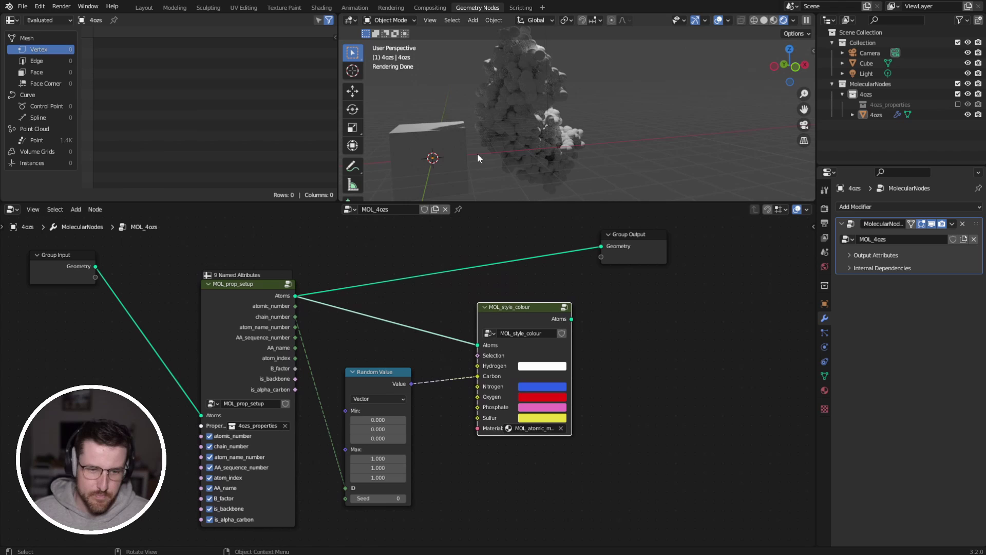
{"action": "middle_click_drag", "start_coordinate": [476, 153], "coordinate": [545, 98]}
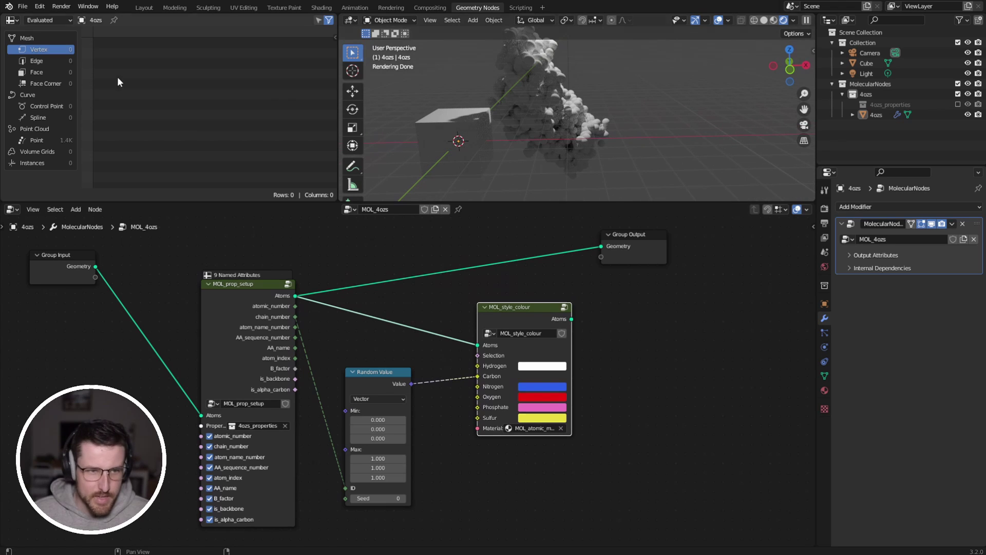
Show the point cloud's point data in the spreadsheet and examine the atom attribute columns
{"action": "left_click", "coordinate": [38, 140]}
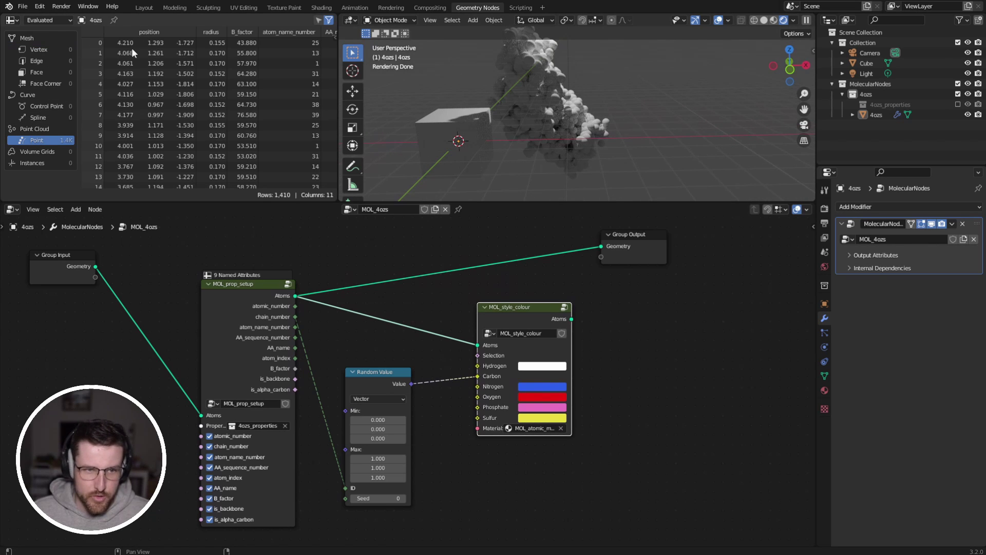
{"action": "middle_click_drag", "start_coordinate": [214, 44], "coordinate": [90, 57]}
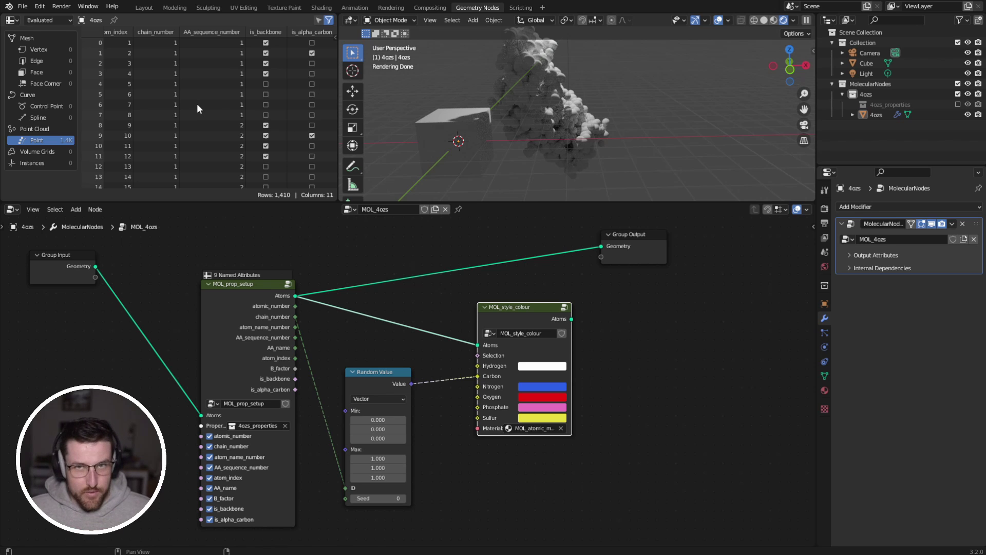
{"action": "middle_click_drag", "start_coordinate": [185, 98], "coordinate": [263, 129]}
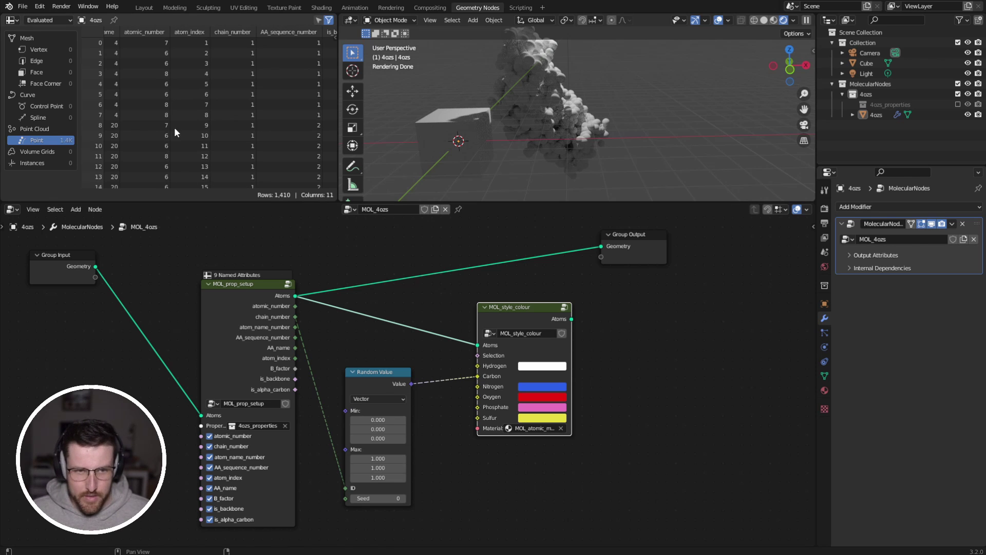
{"action": "middle_click_drag", "start_coordinate": [175, 127], "coordinate": [178, 124]}
Turn off all nine attribute options on the MOL_prop_setup node, then turn them all back on
{"action": "left_click_drag", "start_coordinate": [240, 317], "coordinate": [228, 296]}
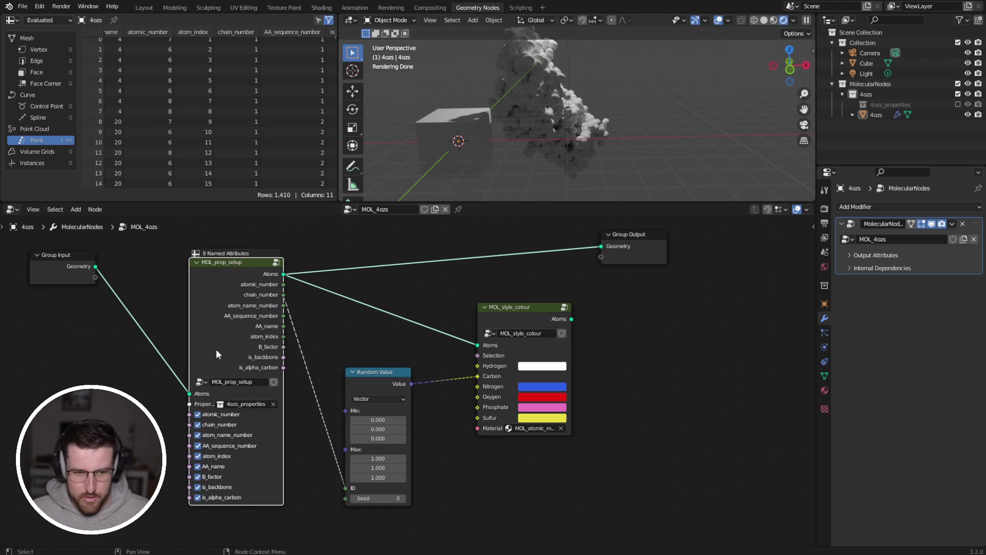
{"action": "left_click_drag", "start_coordinate": [198, 414], "coordinate": [197, 495]}
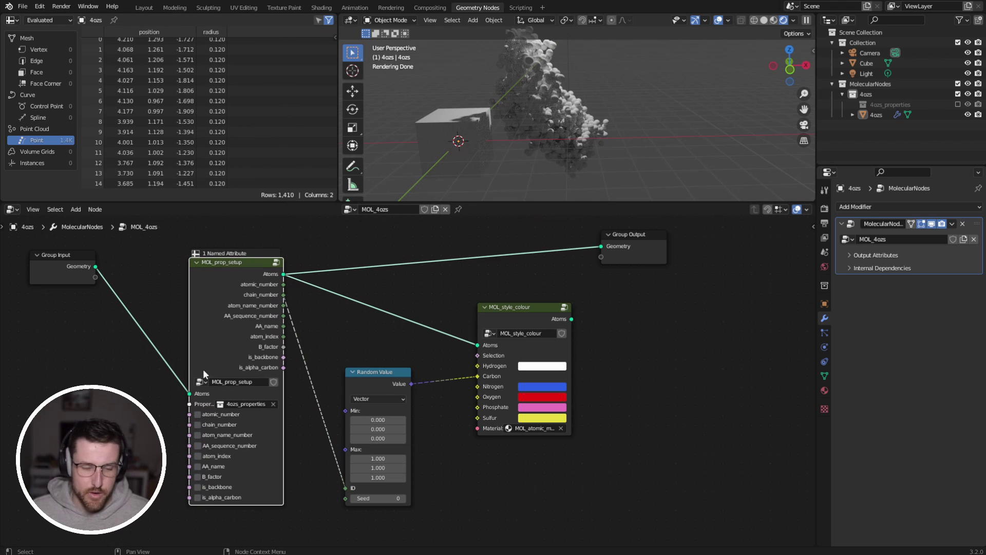
{"action": "left_click_drag", "start_coordinate": [197, 497], "coordinate": [198, 414]}
{"action": "left_click", "coordinate": [199, 455]}
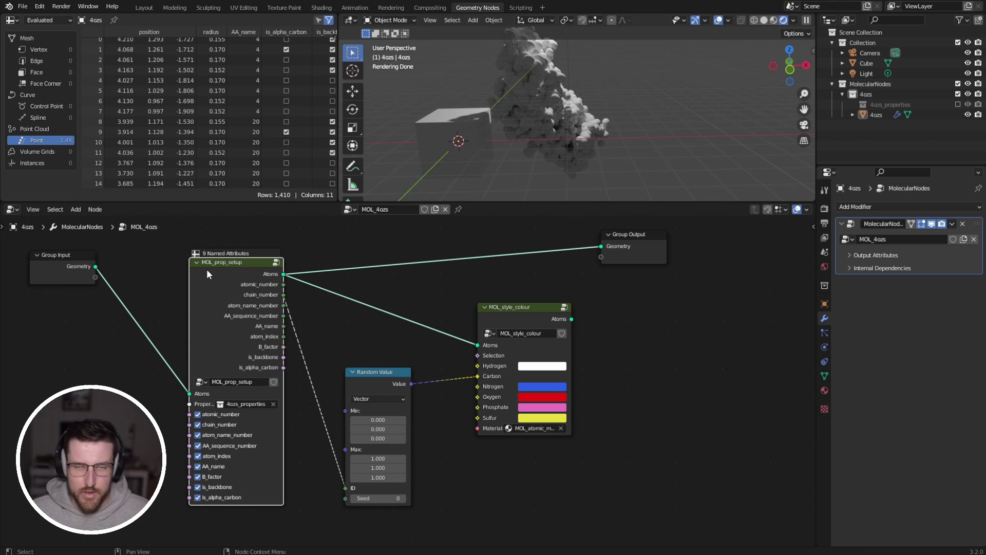
Connect the Atoms output of MOL_style_colour to the Group Output geometry and check the coloured molecule
{"action": "left_click_drag", "start_coordinate": [231, 288], "coordinate": [221, 295]}
{"action": "middle_click_drag", "start_coordinate": [221, 295], "coordinate": [211, 302]}
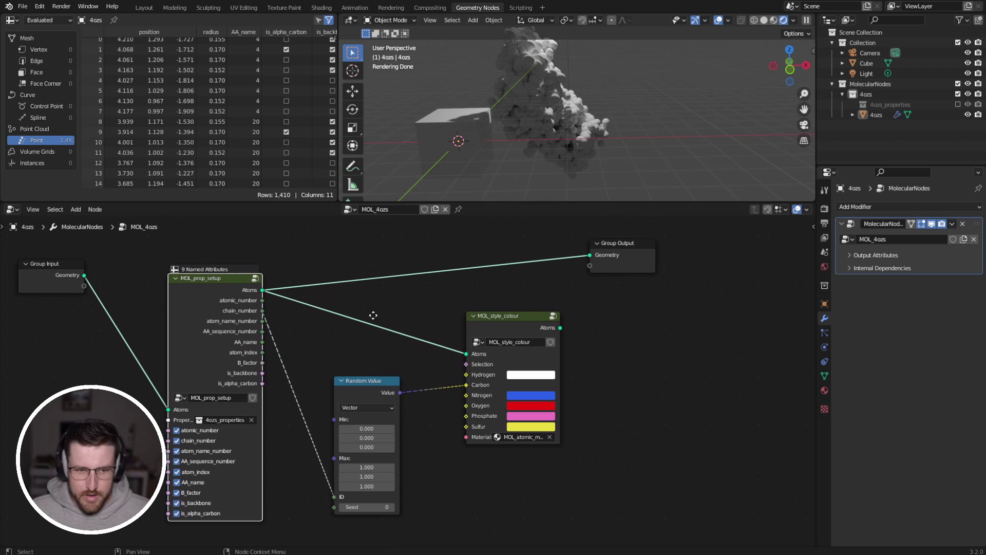
{"action": "middle_click_drag", "start_coordinate": [519, 210], "coordinate": [462, 255]}
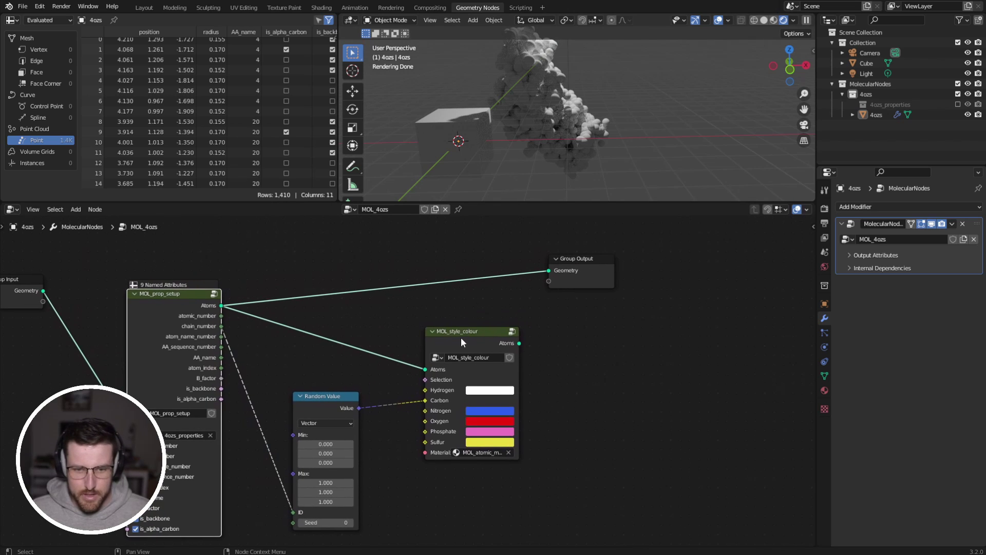
{"action": "left_click_drag", "start_coordinate": [518, 345], "coordinate": [548, 301]}
{"action": "middle_click_drag", "start_coordinate": [595, 154], "coordinate": [510, 138]}
{"action": "middle_click_drag", "start_coordinate": [352, 343], "coordinate": [396, 309]}
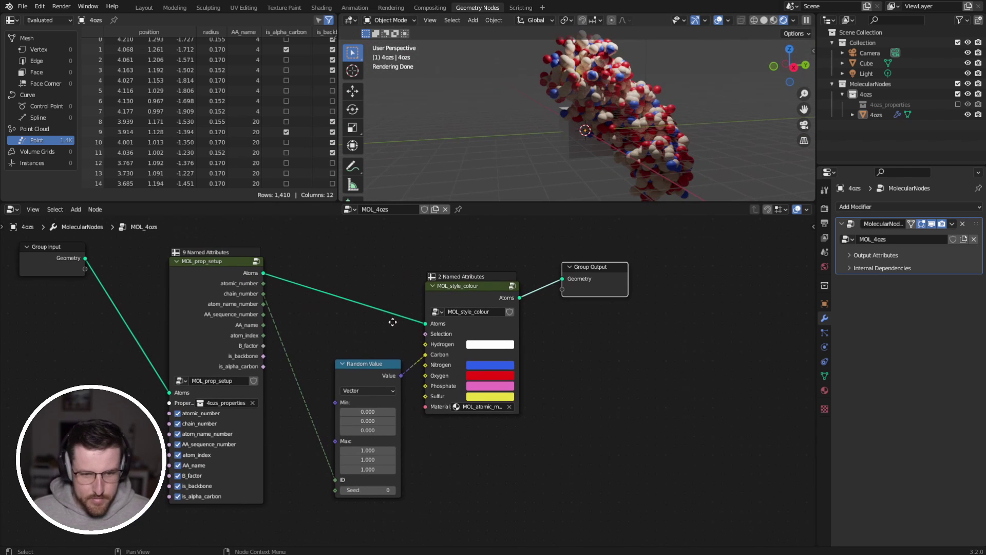
Cut the link between Random Value and the Carbon input of MOL_style_colour, then inspect the molecule's carbon colour
{"action": "left_click_drag", "start_coordinate": [380, 371], "coordinate": [347, 367]}
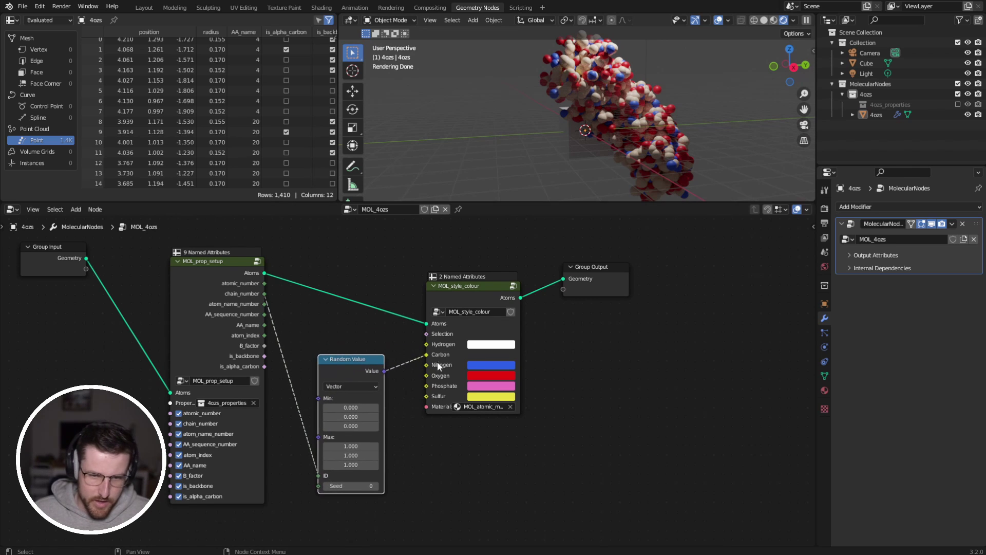
{"action": "right_click_drag", "start_coordinate": [412, 352], "coordinate": [413, 380], "text": "ctrl"}
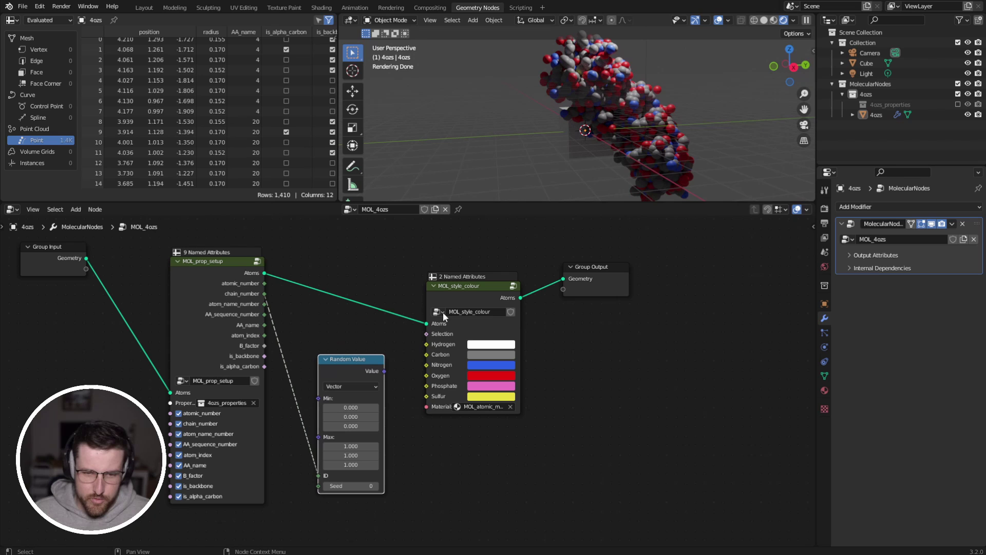
{"action": "scroll", "coordinate": [609, 103], "scroll_direction": "up", "scroll_amount": 5}
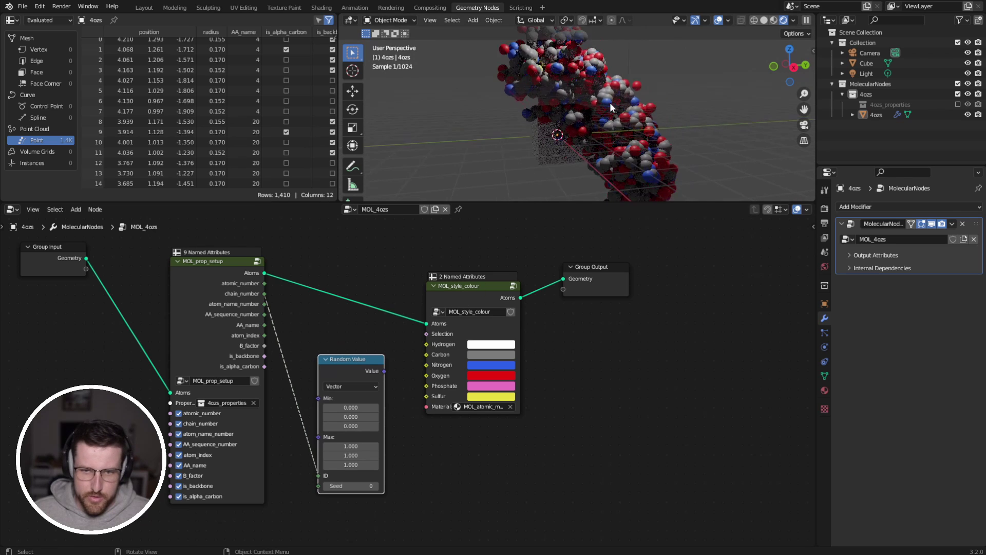
{"action": "scroll", "coordinate": [610, 102], "scroll_direction": "down", "scroll_amount": 6}
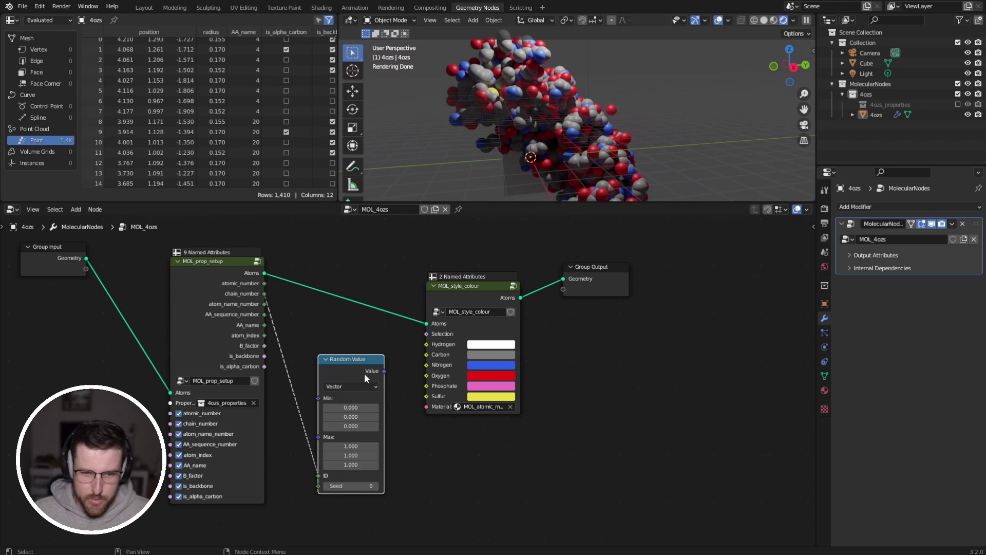
Reconnect the Random Value output to the Carbon input of MOL_style_colour and move both nodes slightly upward
{"action": "left_click_drag", "start_coordinate": [383, 380], "coordinate": [426, 355]}
{"action": "left_click_drag", "start_coordinate": [349, 349], "coordinate": [359, 332]}
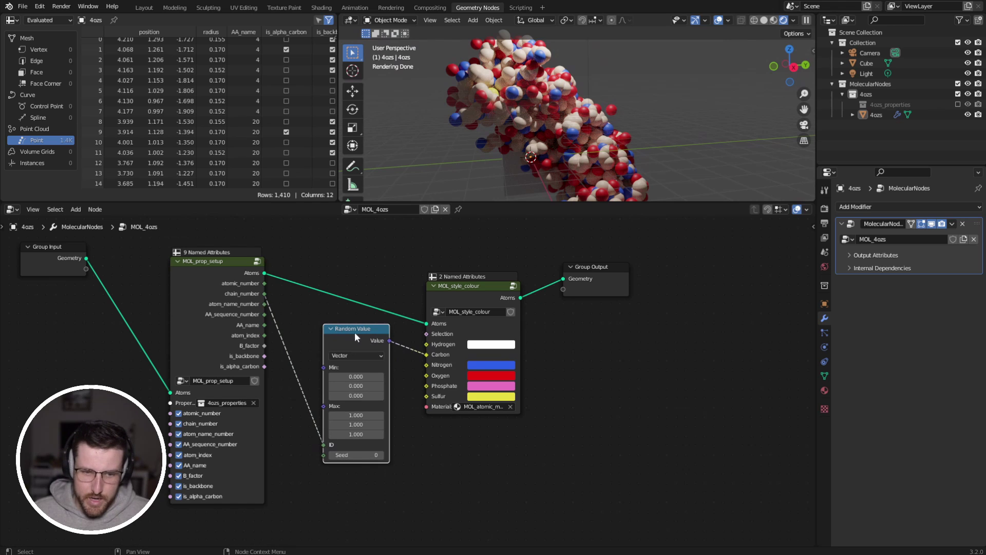
{"action": "left_click_drag", "start_coordinate": [355, 331], "coordinate": [379, 336]}
{"action": "left_click_drag", "start_coordinate": [462, 294], "coordinate": [465, 283]}
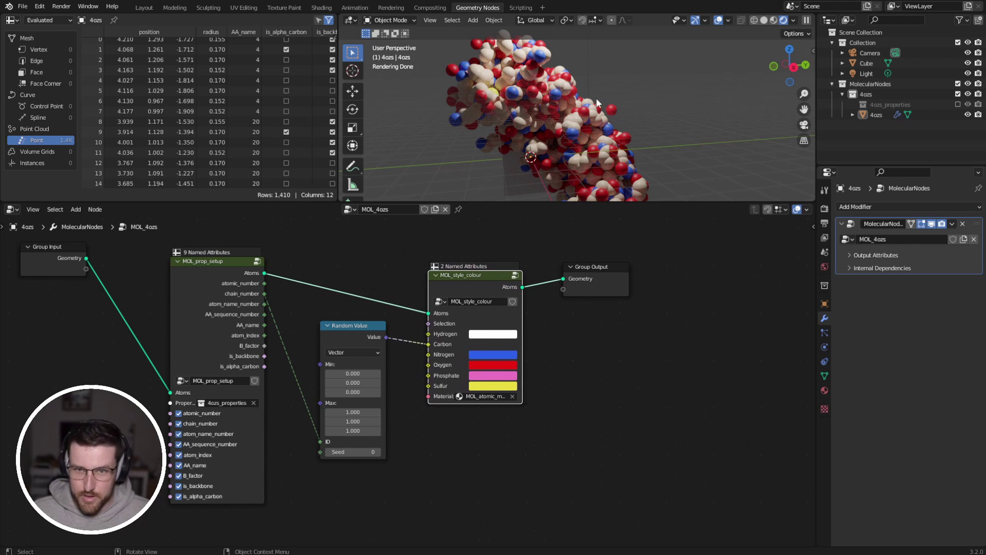
Enlarge the 3D viewport, then download the structure with PDB ID 6n2y through the Molecular Nodes scene settings
{"action": "mouse_move", "coordinate": [581, 100]}
{"action": "middle_mouse_down"}
{"action": "mouse_move", "coordinate": [646, 89]}
{"action": "mouse_move", "coordinate": [508, 79]}
{"action": "mouse_move", "coordinate": [582, 109]}
{"action": "mouse_move", "coordinate": [567, 103]}
{"action": "mouse_move", "coordinate": [591, 86]}
{"action": "mouse_move", "coordinate": [567, 101]}
{"action": "middle_mouse_up"}
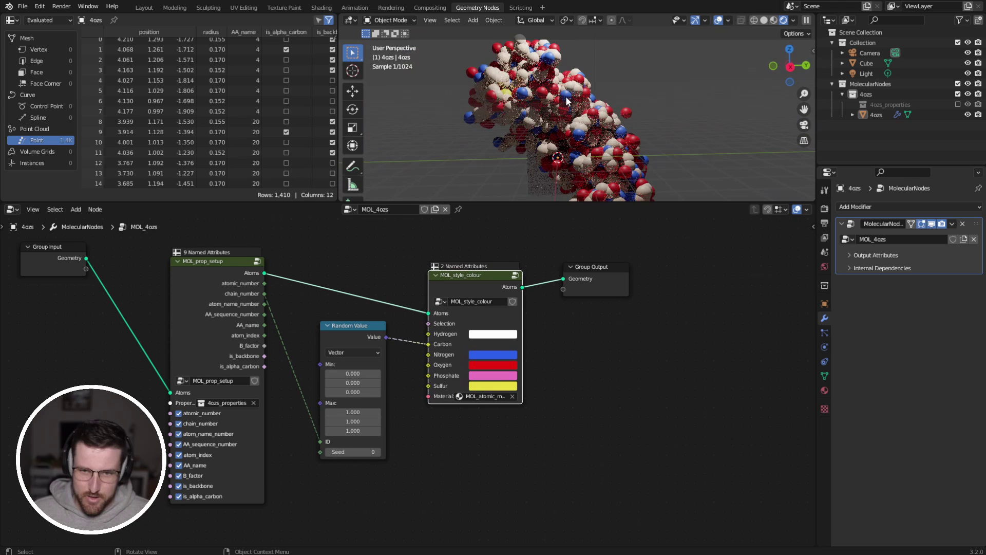
{"action": "left_click_drag", "start_coordinate": [586, 203], "coordinate": [594, 261]}
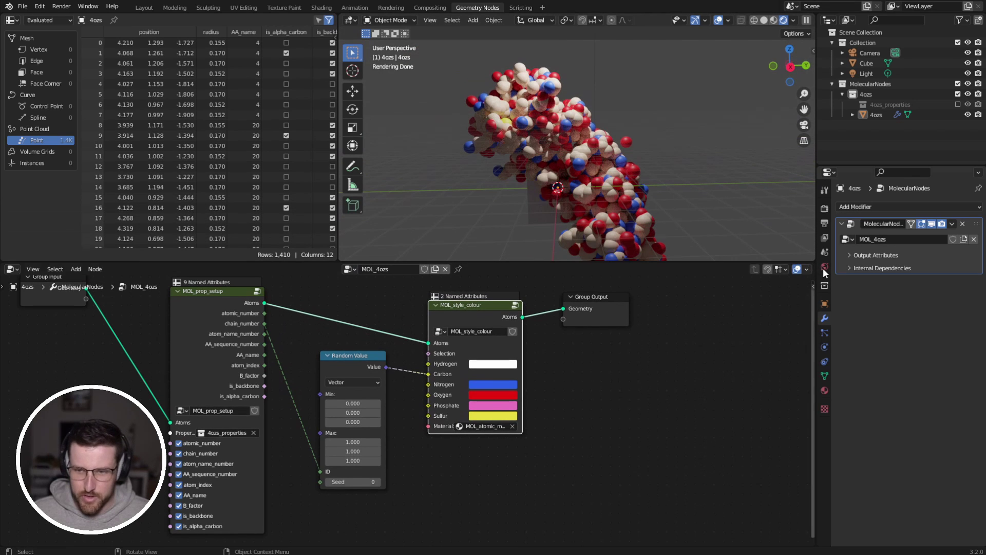
{"action": "left_click", "coordinate": [825, 252]}
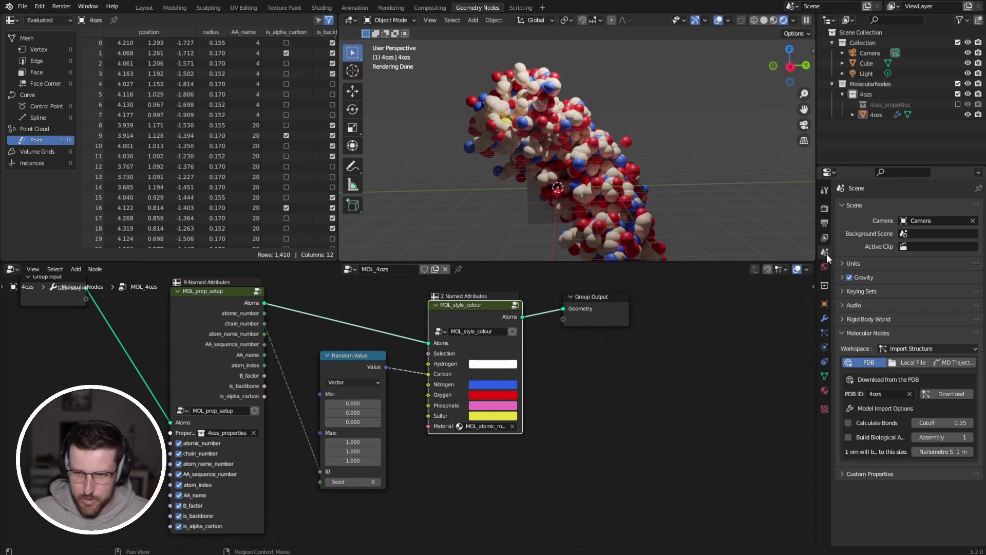
{"action": "type", "text": "6r"}
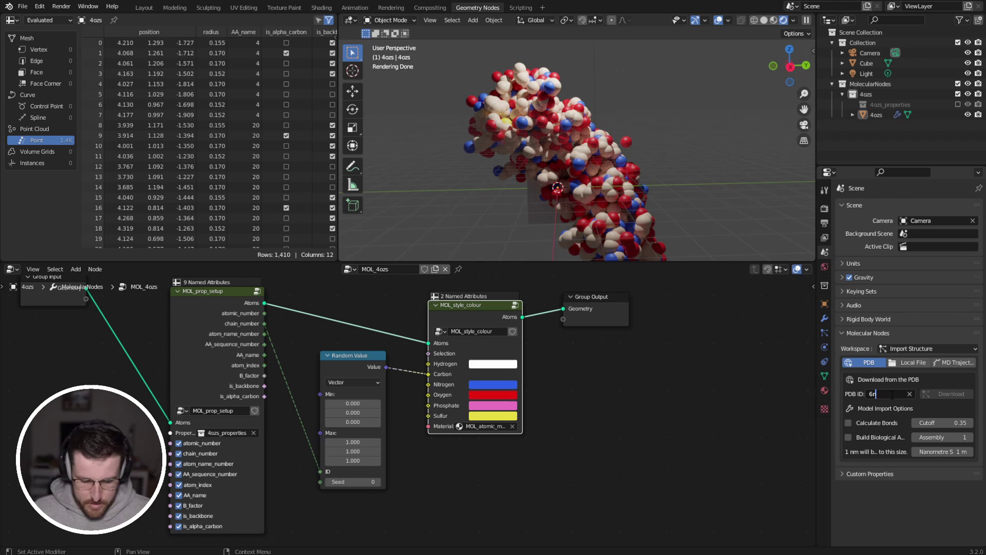
{"action": "type", "text": "2y"}
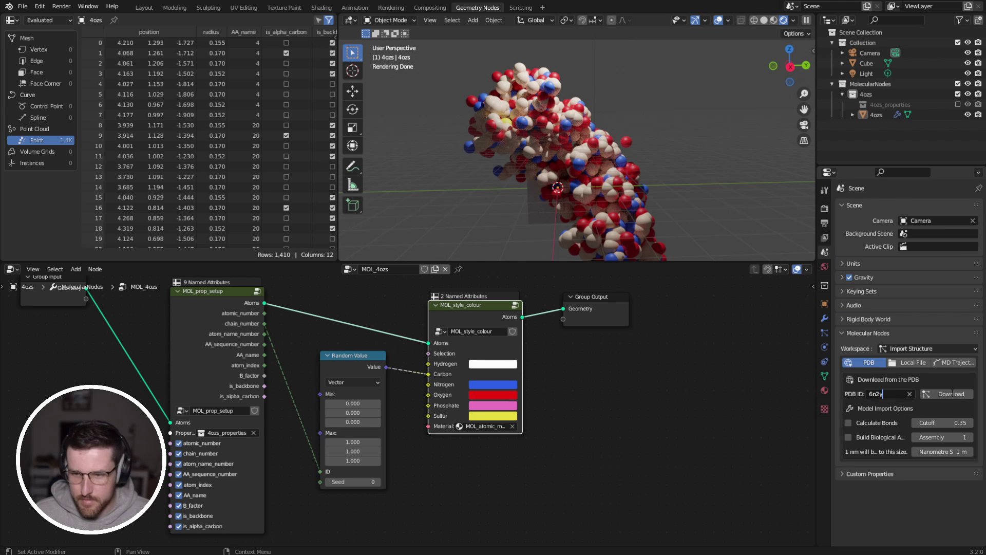
{"action": "left_click", "coordinate": [951, 393]}
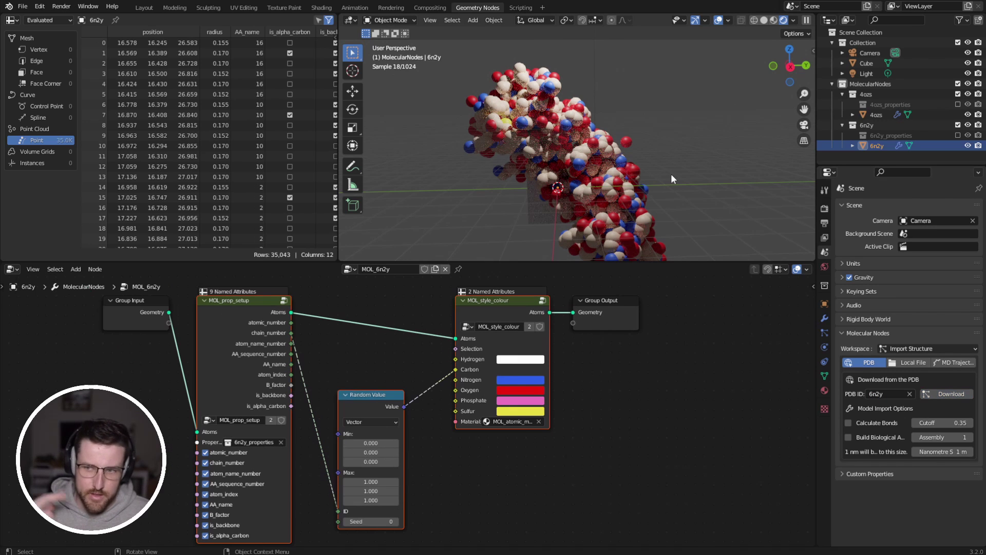
Frame the imported 6n2y structure, add a sun light rotated freely to illuminate it, and reselect 6n2y
{"action": "key", "text": "grave"}
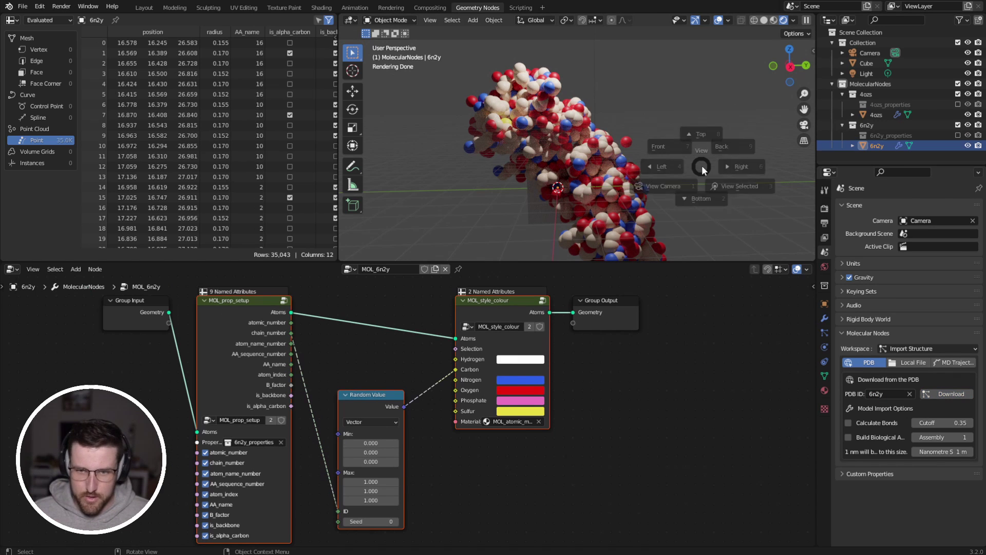
{"action": "left_click", "coordinate": [781, 199]}
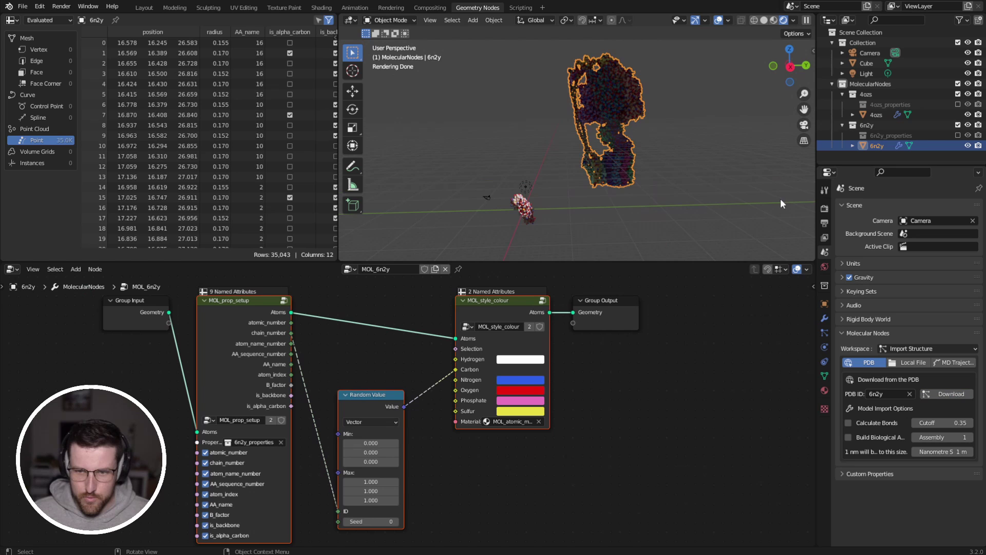
{"action": "middle_click_drag", "start_coordinate": [590, 143], "coordinate": [552, 153]}
{"action": "key", "text": "shift+a"}
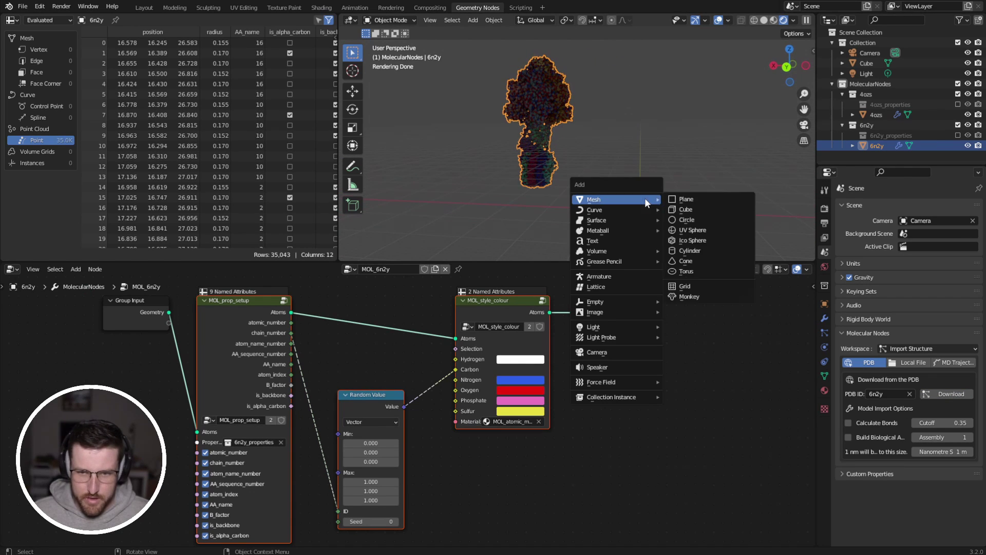
{"action": "mouse_move", "coordinate": [618, 327]}
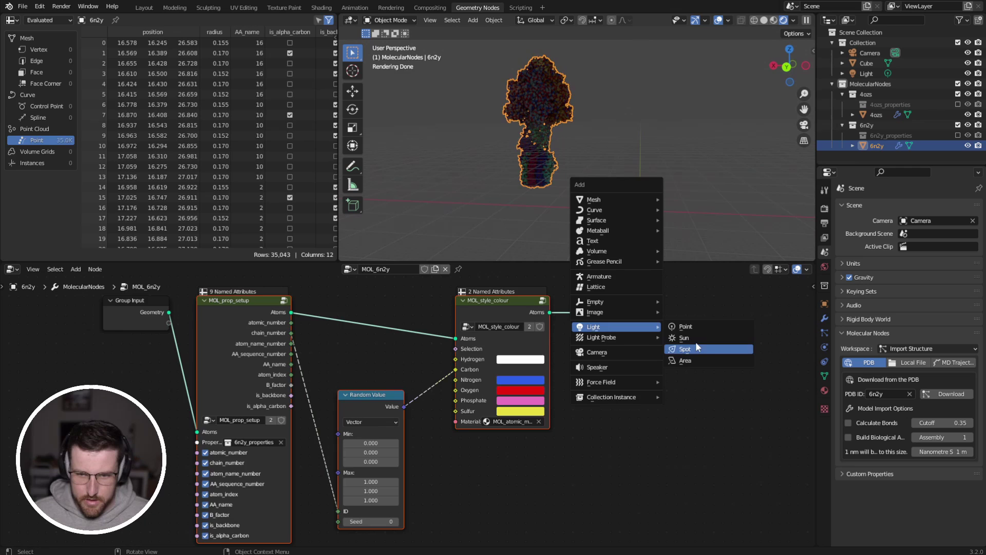
{"action": "left_click", "coordinate": [683, 338]}
{"action": "key", "text": "r"}
{"action": "key", "text": "r"}
{"action": "left_click", "coordinate": [660, 164]}
{"action": "middle_click_drag", "start_coordinate": [590, 141], "coordinate": [618, 156]}
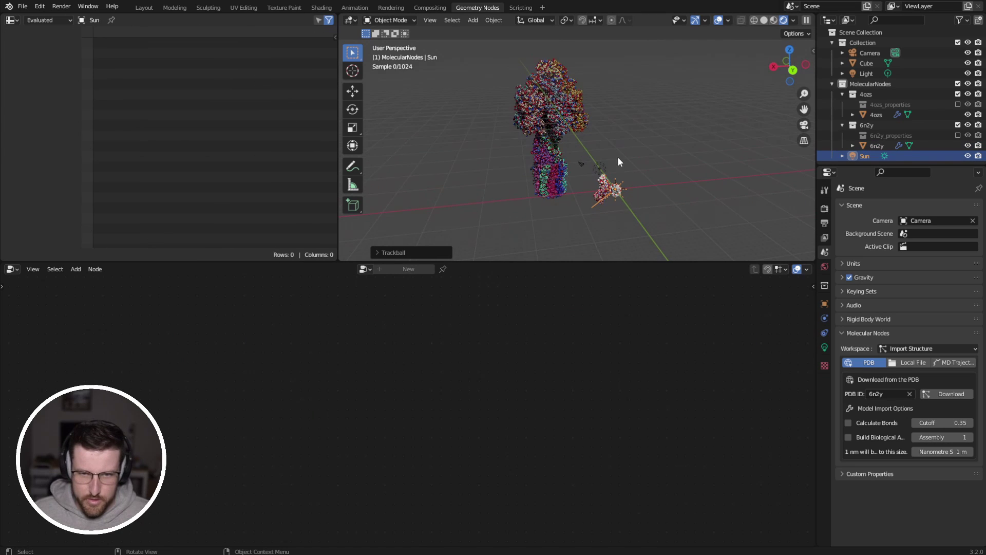
{"action": "left_click", "coordinate": [571, 124]}
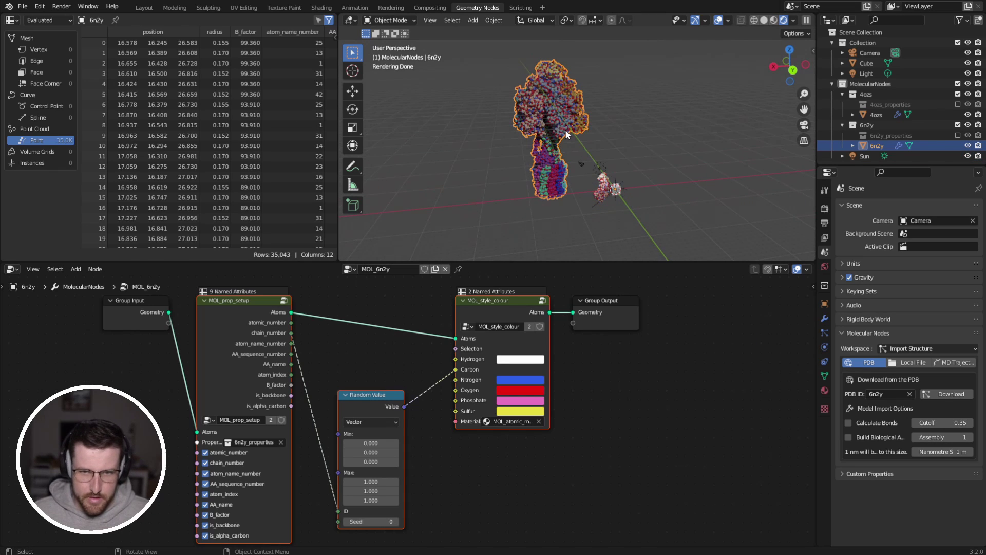
Move the MOL_prop_setup, Random Value and MOL_style_colour nodes together by a small amount
{"action": "middle_click_drag", "start_coordinate": [571, 126], "coordinate": [587, 161]}
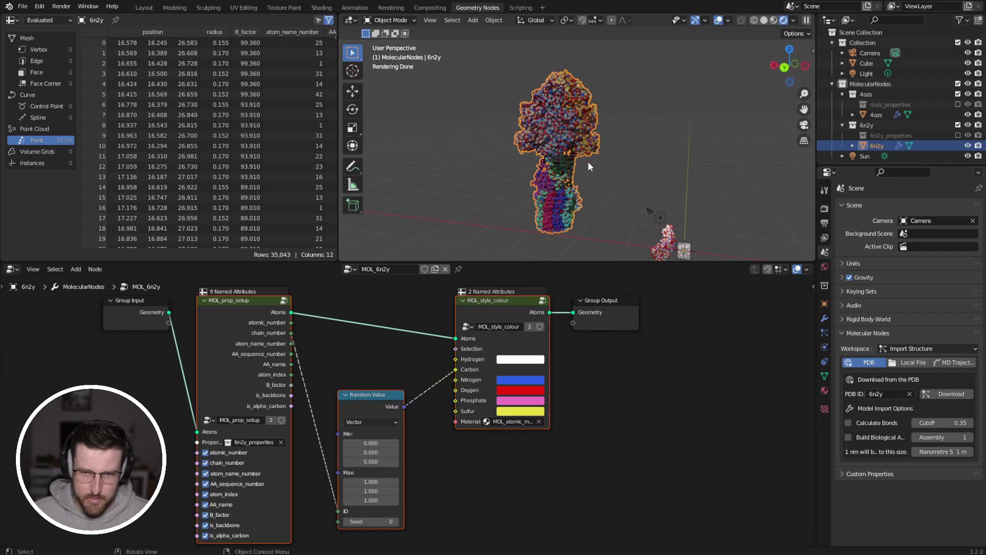
{"action": "scroll", "coordinate": [565, 200], "scroll_direction": "up", "scroll_amount": 4}
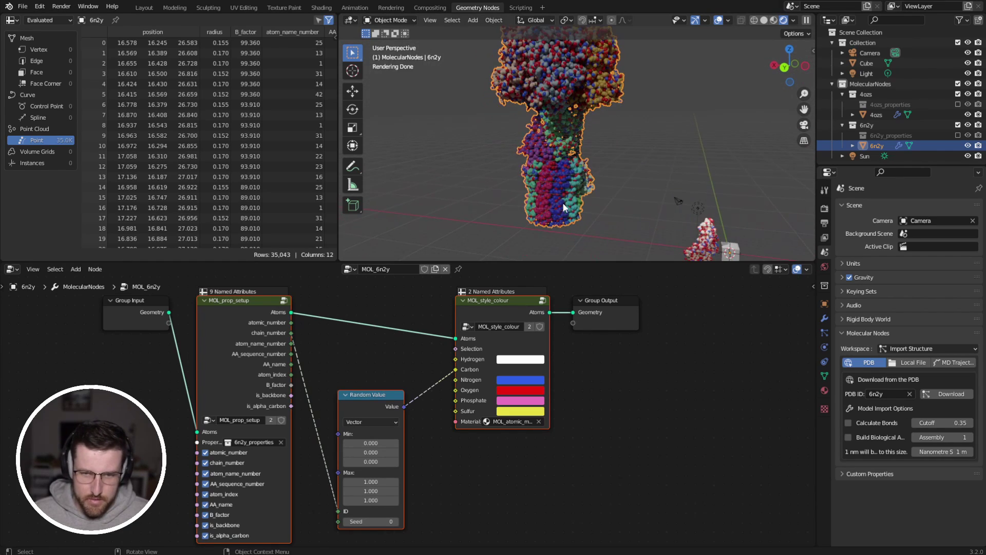
{"action": "scroll", "coordinate": [534, 151], "scroll_direction": "up", "scroll_amount": 3}
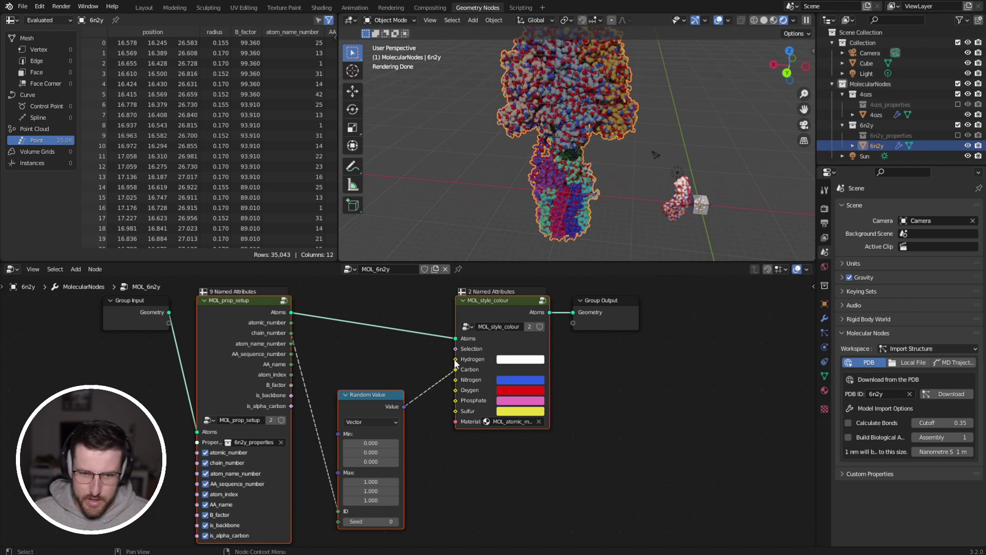
{"action": "left_click_drag", "start_coordinate": [370, 392], "coordinate": [362, 354]}
{"action": "key", "text": "Escape"}
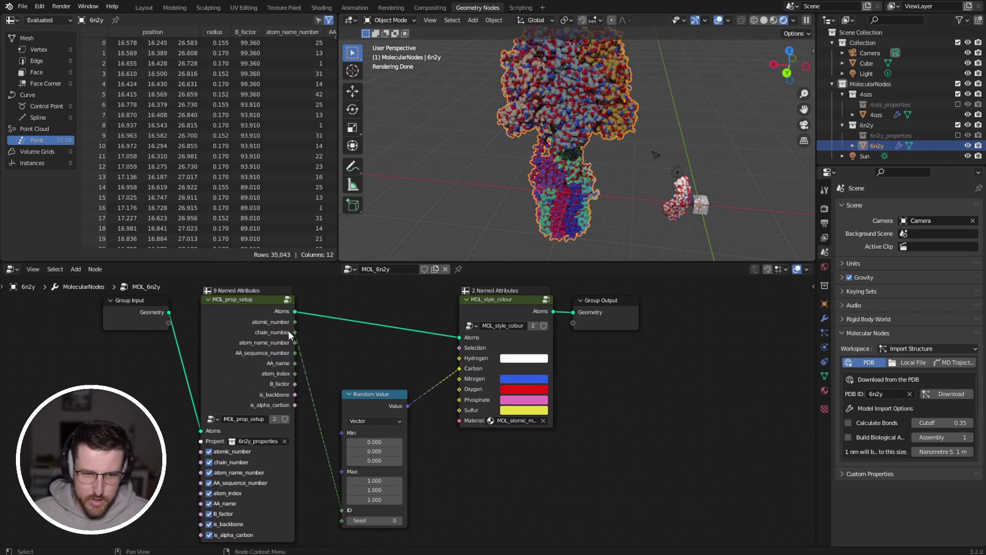
Link Random Value to every element colour input from Hydrogen to Sulfur on MOL_style_colour, then remove all these links except Carbon
{"action": "left_click_drag", "start_coordinate": [295, 332], "coordinate": [341, 453]}
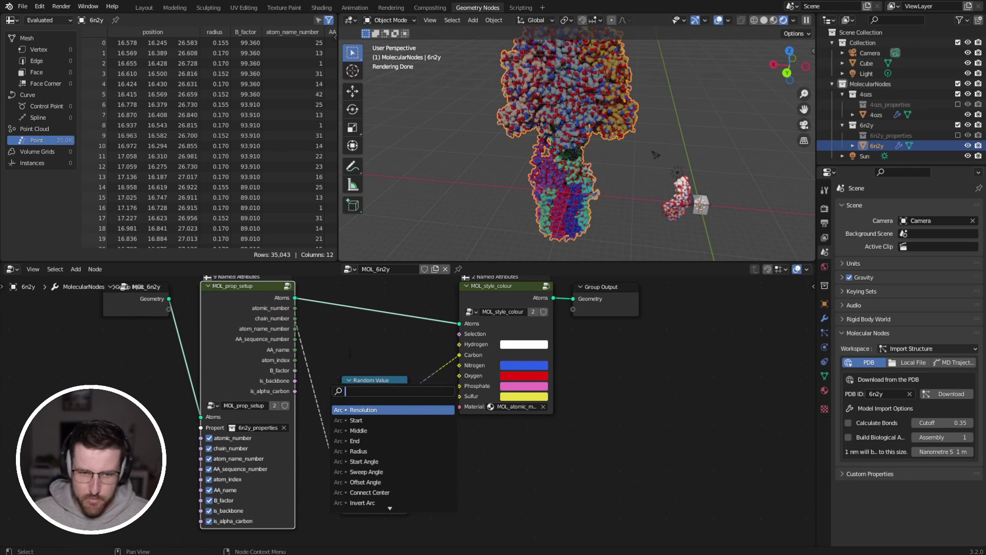
{"action": "left_click_drag", "start_coordinate": [398, 392], "coordinate": [460, 386]}
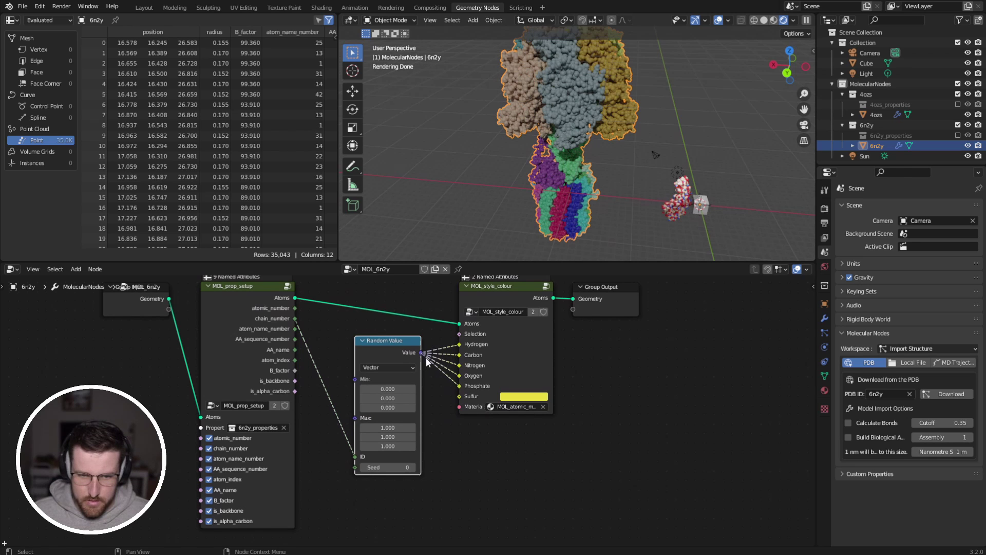
{"action": "left_click_drag", "start_coordinate": [422, 352], "coordinate": [460, 396]}
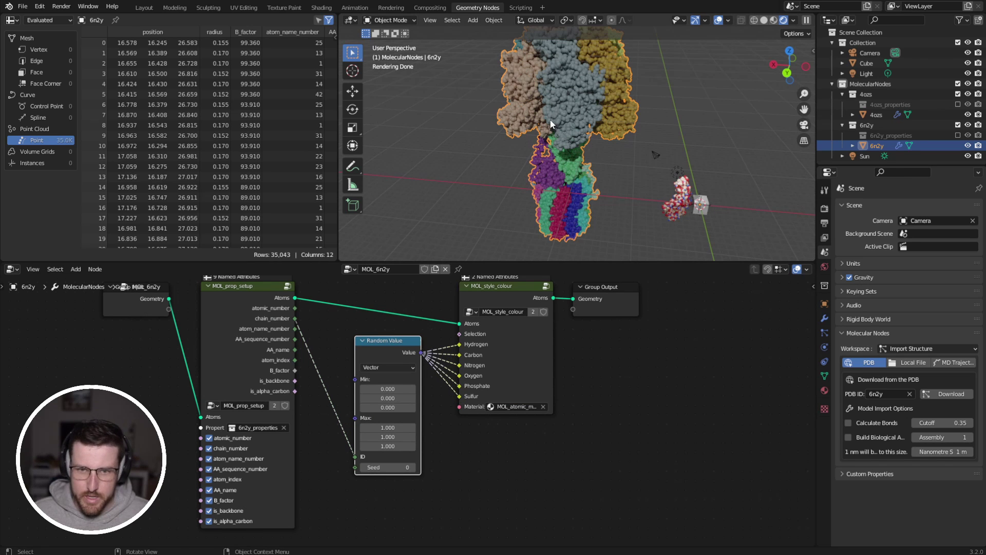
{"action": "middle_click_drag", "start_coordinate": [551, 122], "coordinate": [575, 130]}
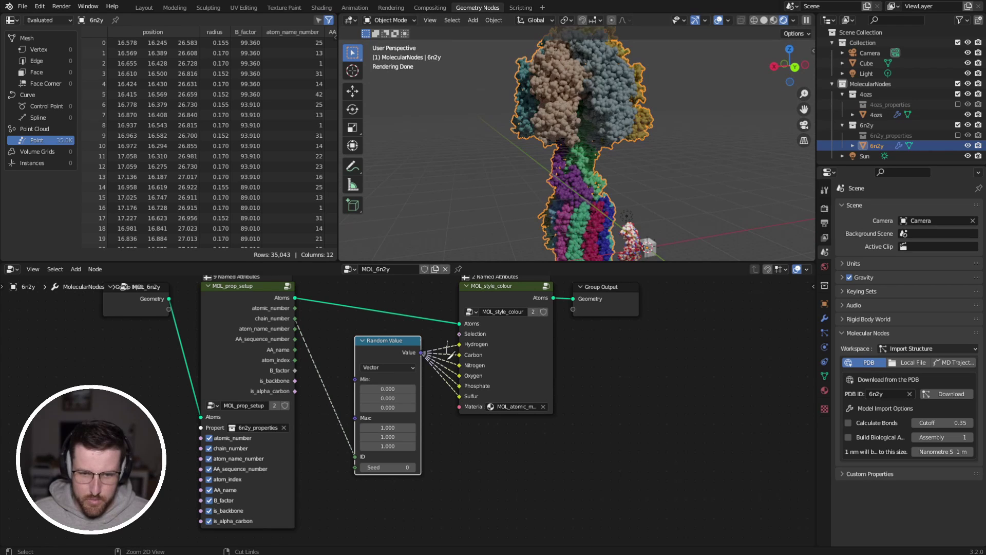
{"action": "left_click_drag", "start_coordinate": [421, 352], "coordinate": [459, 355], "text": "ctrl"}
Move the Group Output node farther right to make room after MOL_style_colour
{"action": "middle_click_drag", "start_coordinate": [608, 336], "coordinate": [429, 334]}
{"action": "left_click_drag", "start_coordinate": [430, 334], "coordinate": [686, 328]}
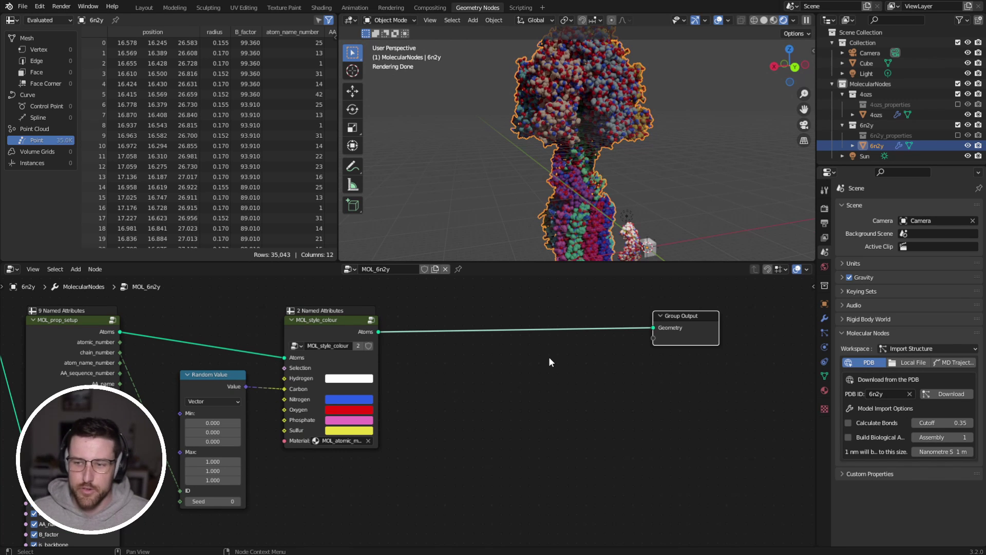
{"action": "middle_click_drag", "start_coordinate": [392, 395], "coordinate": [455, 383]}
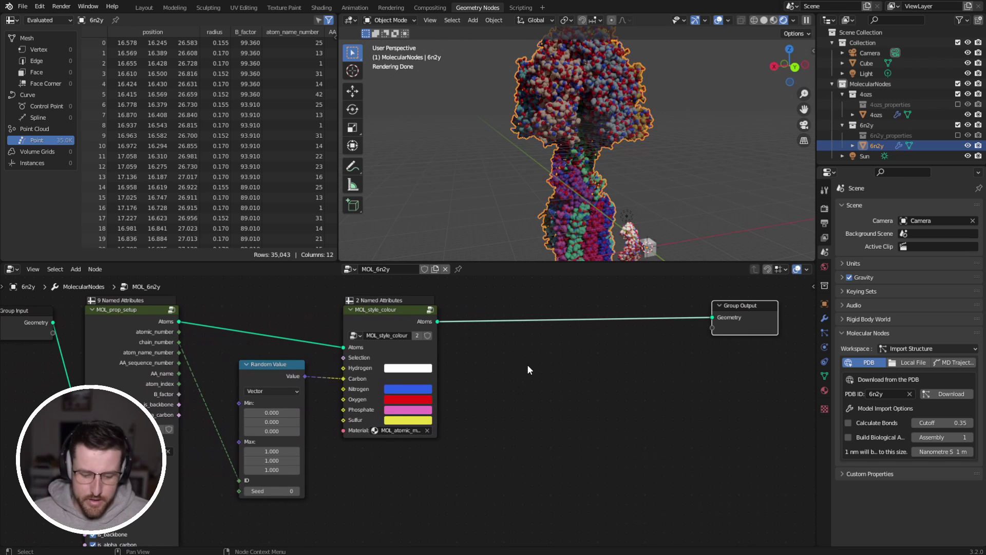
{"action": "key", "text": "shift+a"}
{"action": "left_click", "coordinate": [223, 279]}
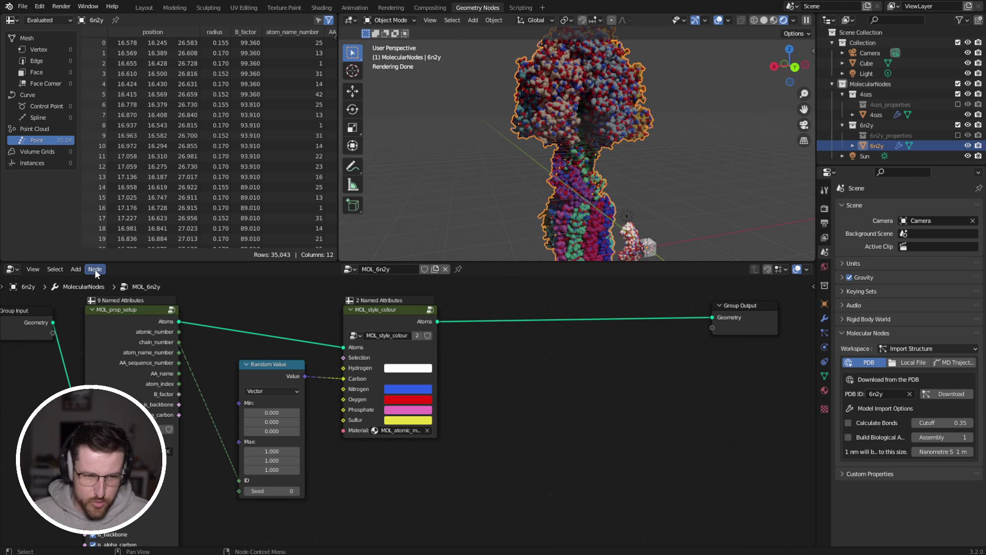
{"action": "left_click", "coordinate": [96, 274]}
{"action": "key", "text": "shift+a"}
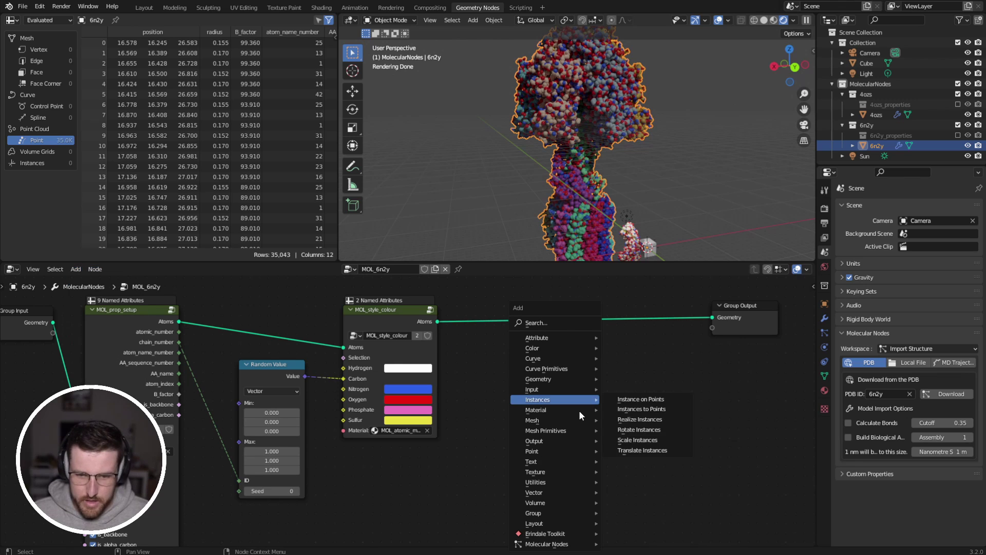
{"action": "mouse_move", "coordinate": [575, 544]}
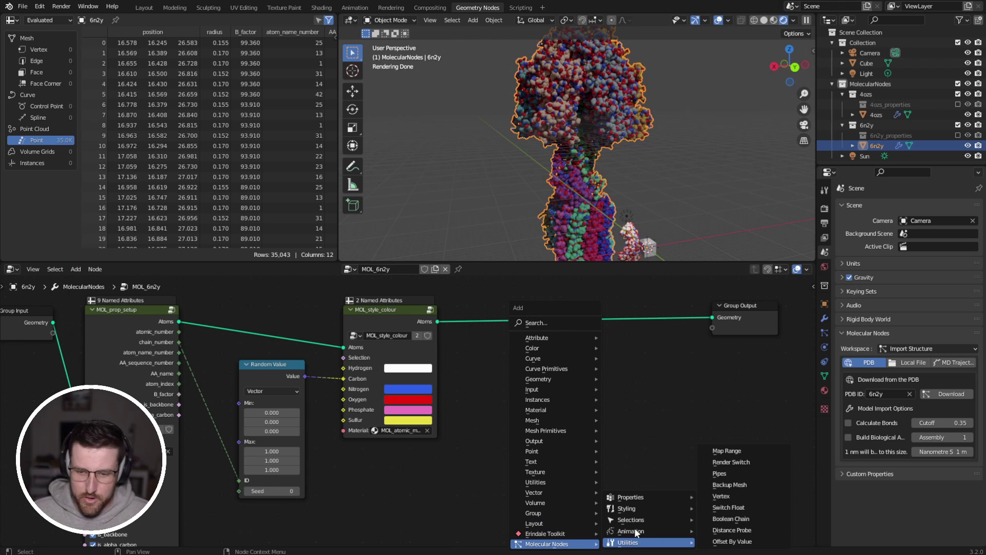
{"action": "mouse_move", "coordinate": [633, 530]}
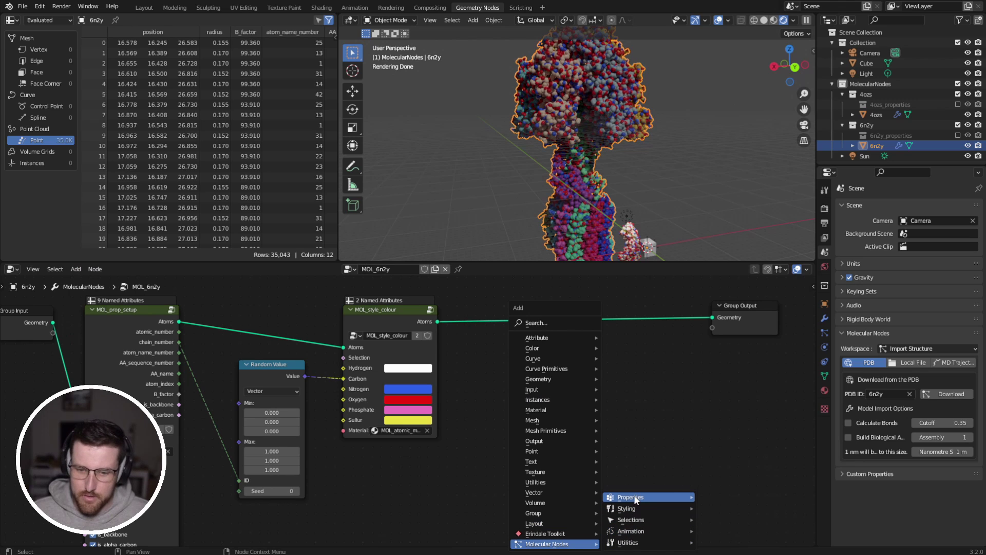
{"action": "mouse_move", "coordinate": [635, 498]}
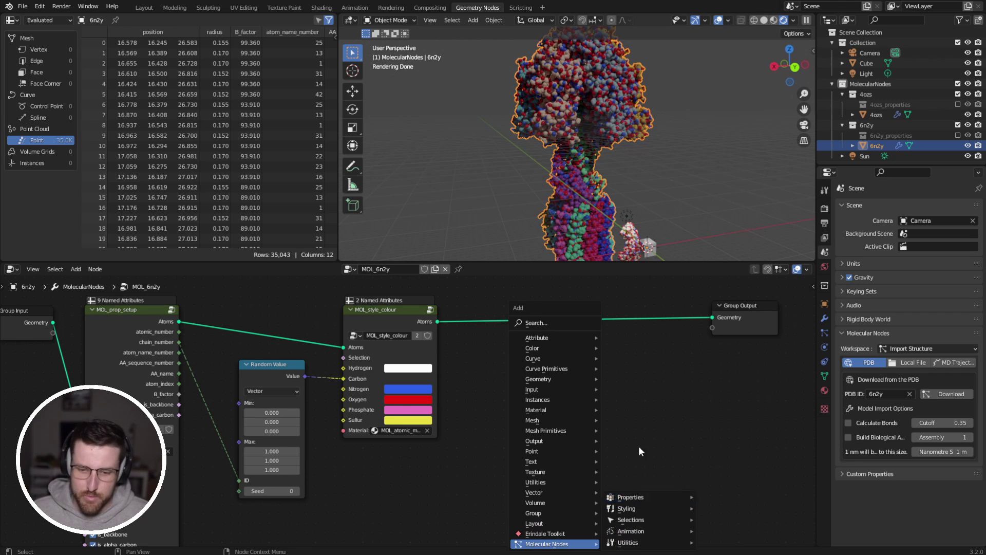
Reposition the MOL_prop_setup and MOL_style_colour nodes slightly in the node tree
{"action": "middle_click_drag", "start_coordinate": [649, 377], "coordinate": [623, 398]}
{"action": "middle_click_drag", "start_coordinate": [139, 340], "coordinate": [262, 340]}
{"action": "left_click_drag", "start_coordinate": [262, 340], "coordinate": [259, 331]}
{"action": "left_click_drag", "start_coordinate": [475, 338], "coordinate": [467, 334]}
Add a second Setup Atomic Properties node beside MOL_style_colour, then delete it
{"action": "key", "text": "shift+a"}
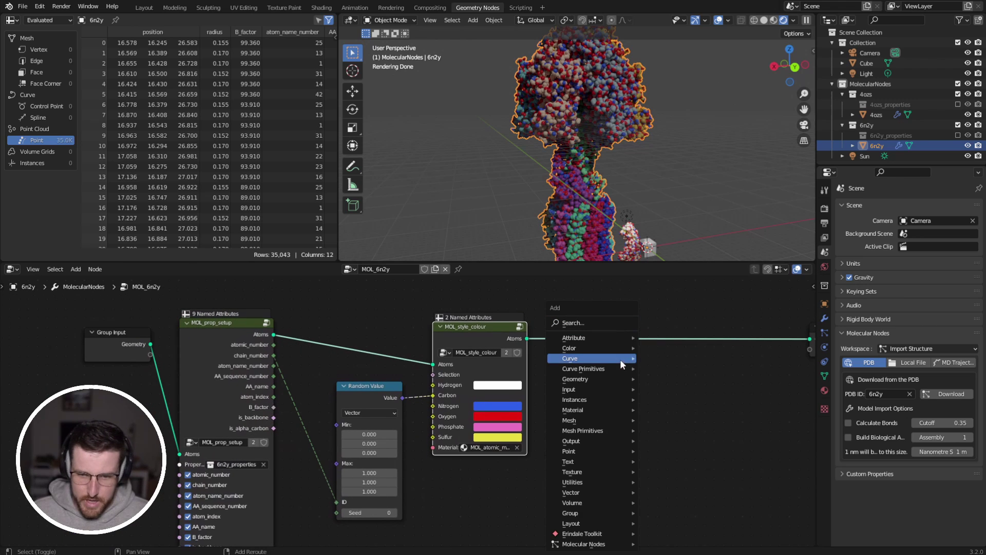
{"action": "mouse_move", "coordinate": [696, 497]}
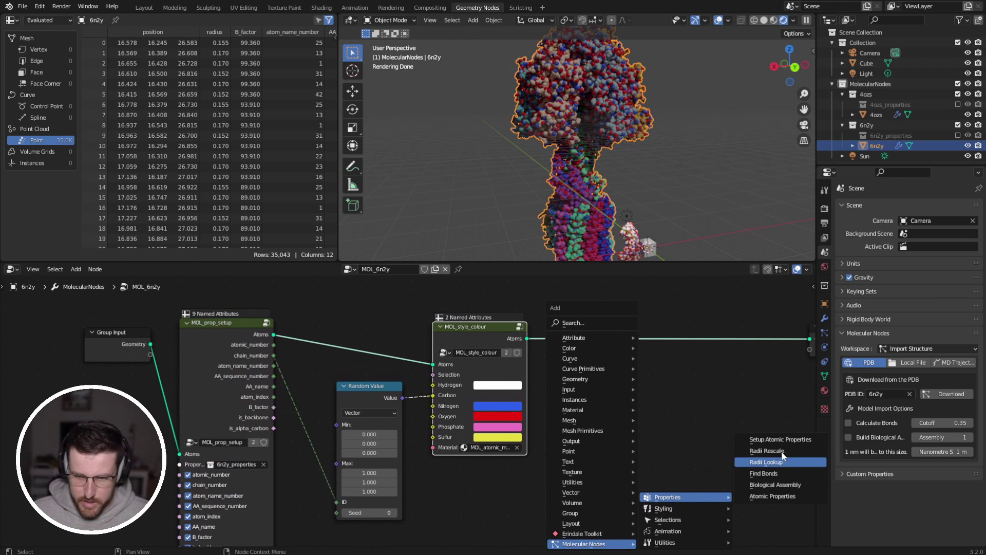
{"action": "left_click", "coordinate": [772, 439]}
{"action": "left_click", "coordinate": [590, 362]}
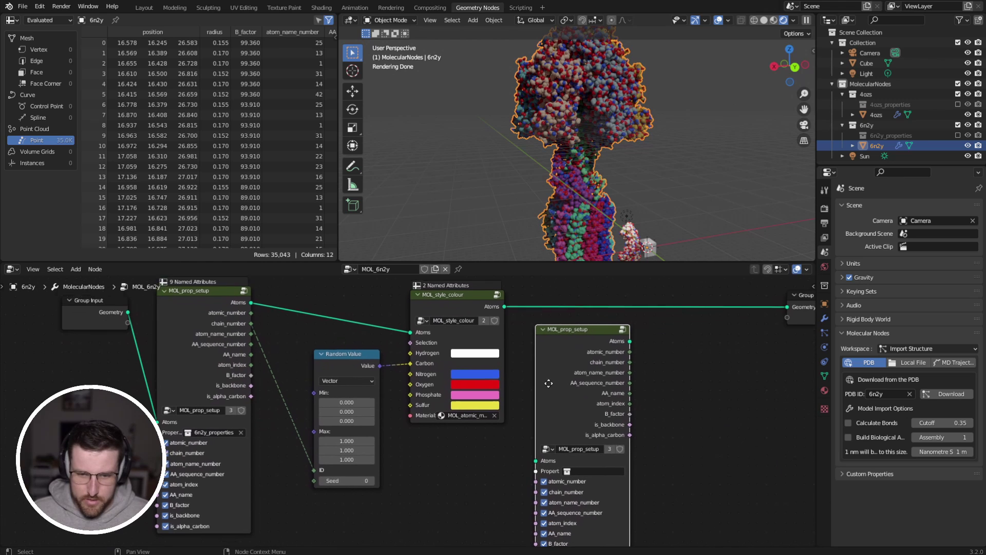
{"action": "middle_click_drag", "start_coordinate": [219, 405], "coordinate": [190, 362]}
{"action": "key", "text": "x"}
Add a Molecular Nodes Color Atoms node, then discard it before placing it
{"action": "key", "text": "shift+a"}
{"action": "mouse_move", "coordinate": [574, 372]}
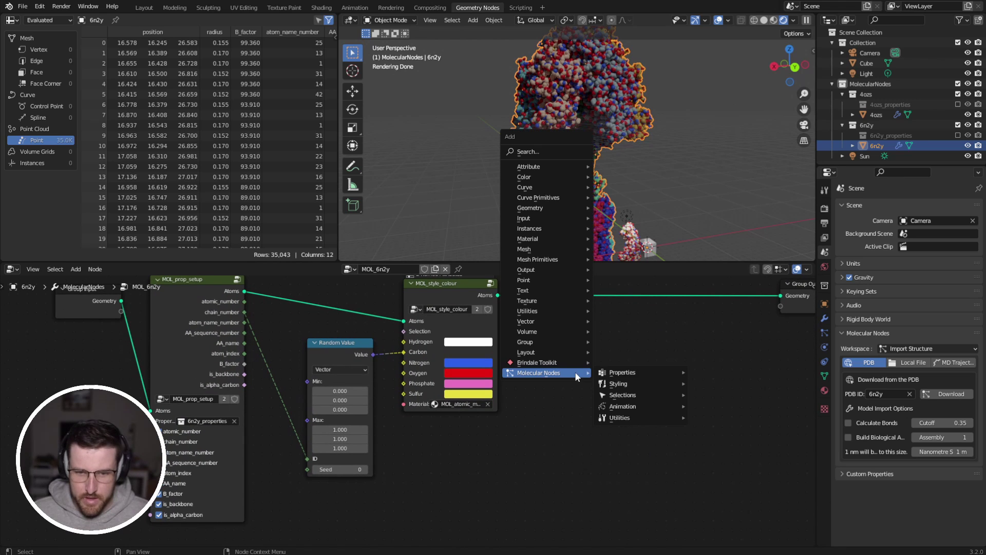
{"action": "mouse_move", "coordinate": [641, 385]}
{"action": "left_click", "coordinate": [720, 441]}
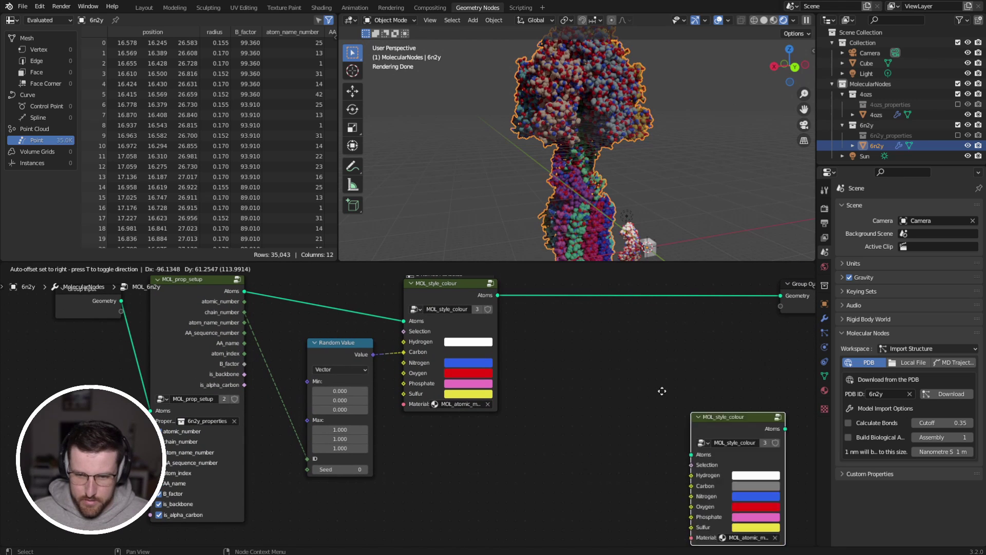
{"action": "key", "text": "Escape"}
Insert a Molecular Nodes Style Ribbon node between MOL_style_colour and Group Output, then view the ribbon model from several sides
{"action": "key", "text": "shift+a"}
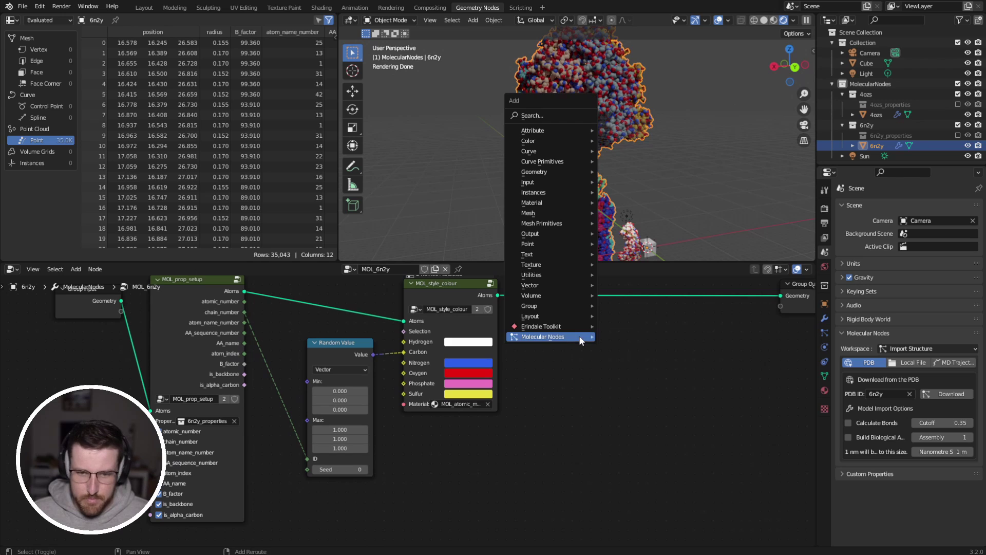
{"action": "mouse_move", "coordinate": [578, 335]}
{"action": "mouse_move", "coordinate": [643, 349]}
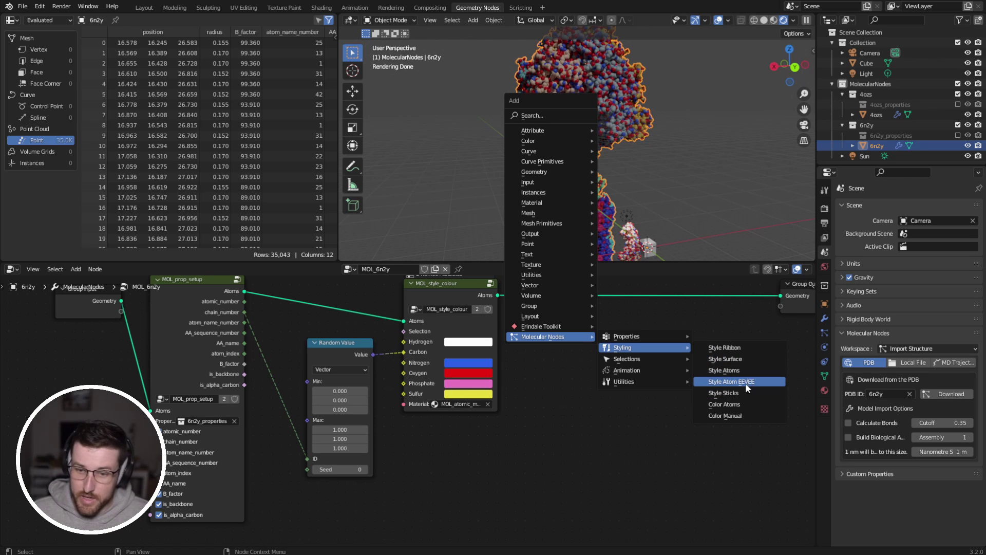
{"action": "left_click", "coordinate": [724, 347]}
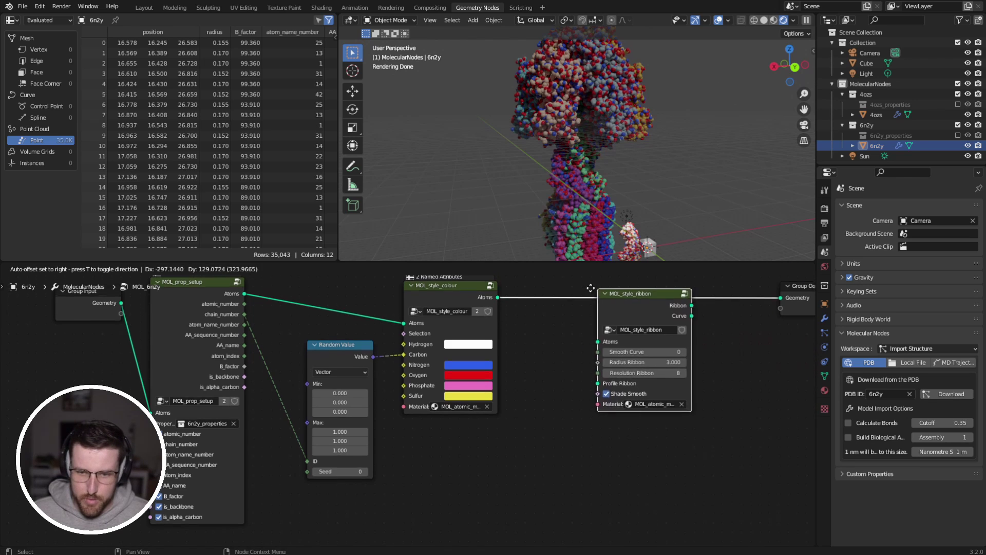
{"action": "left_click", "coordinate": [554, 343]}
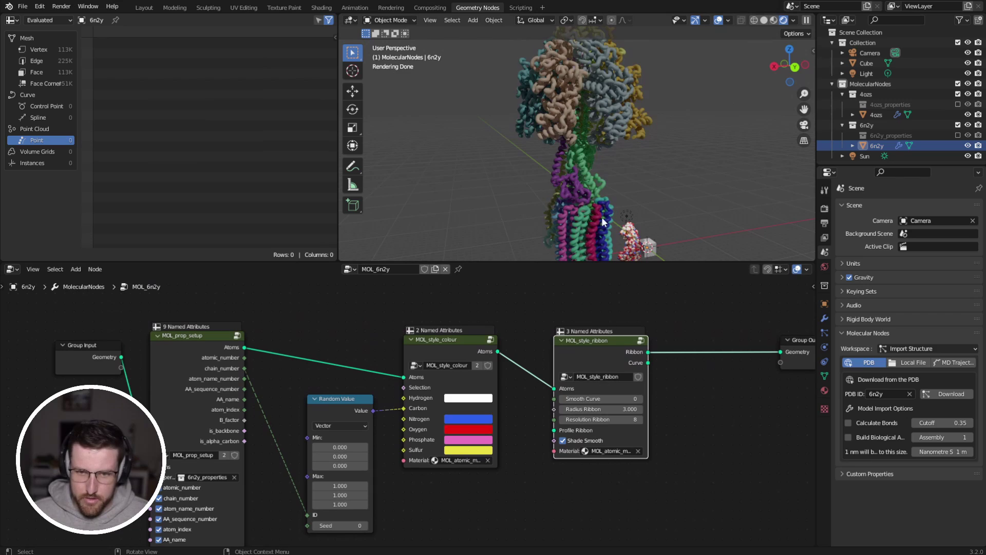
{"action": "middle_click_drag", "start_coordinate": [605, 149], "coordinate": [625, 84]}
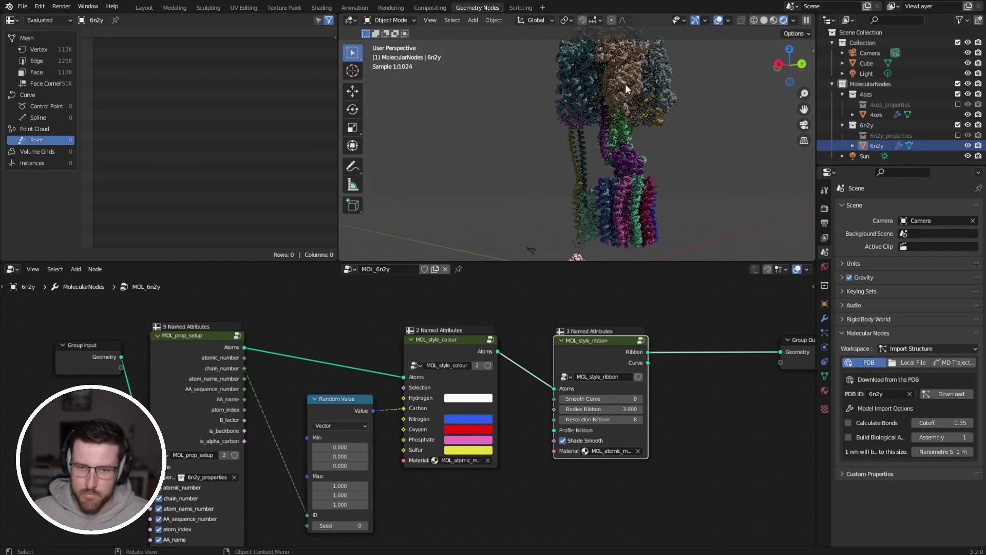
{"action": "middle_click_drag", "start_coordinate": [623, 132], "coordinate": [501, 124]}
{"action": "left_click_drag", "start_coordinate": [595, 356], "coordinate": [615, 362]}
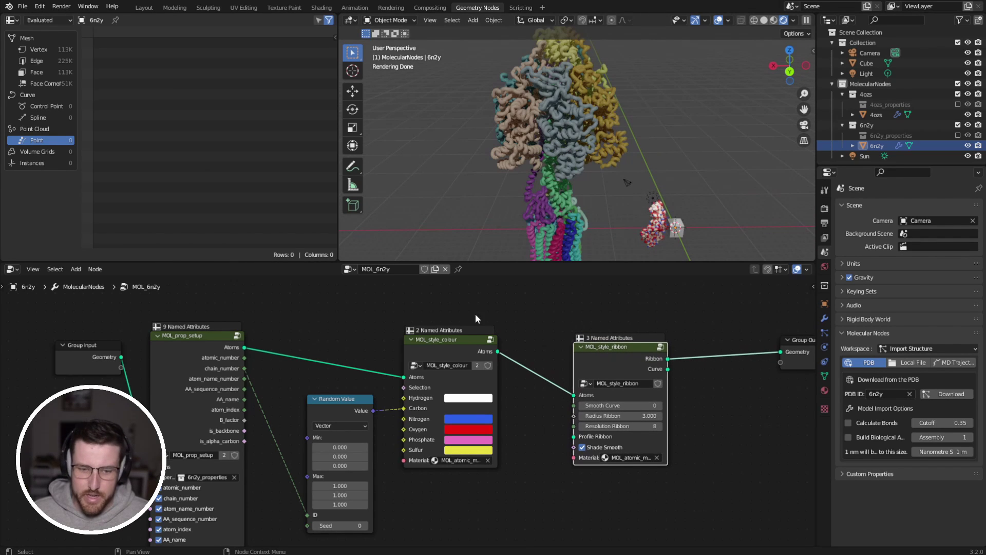
Cut the Random Value link to the Carbon input of MOL_style_colour, then restore it
{"action": "scroll", "coordinate": [556, 167], "scroll_direction": "up", "scroll_amount": 2}
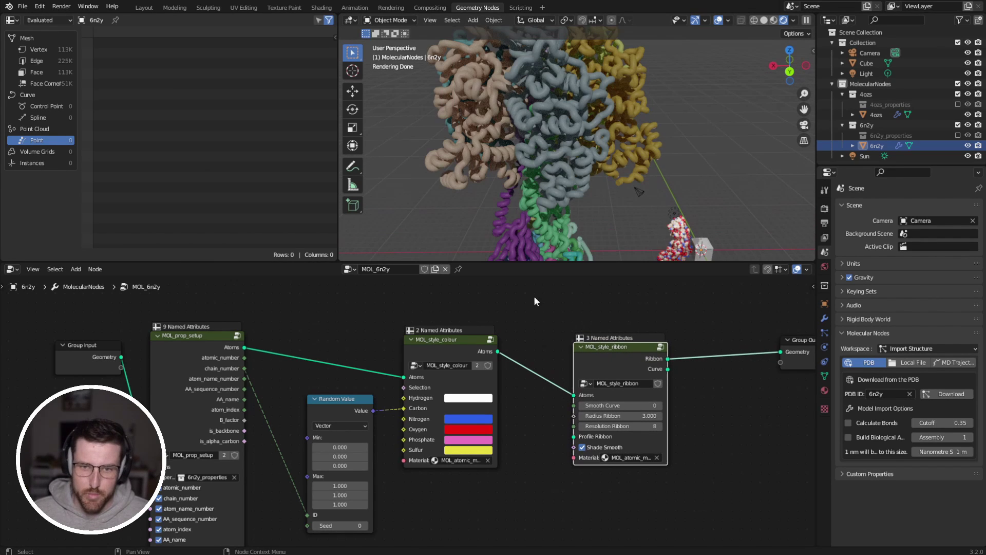
{"action": "right_click_drag", "start_coordinate": [389, 390], "coordinate": [393, 438], "text": "ctrl"}
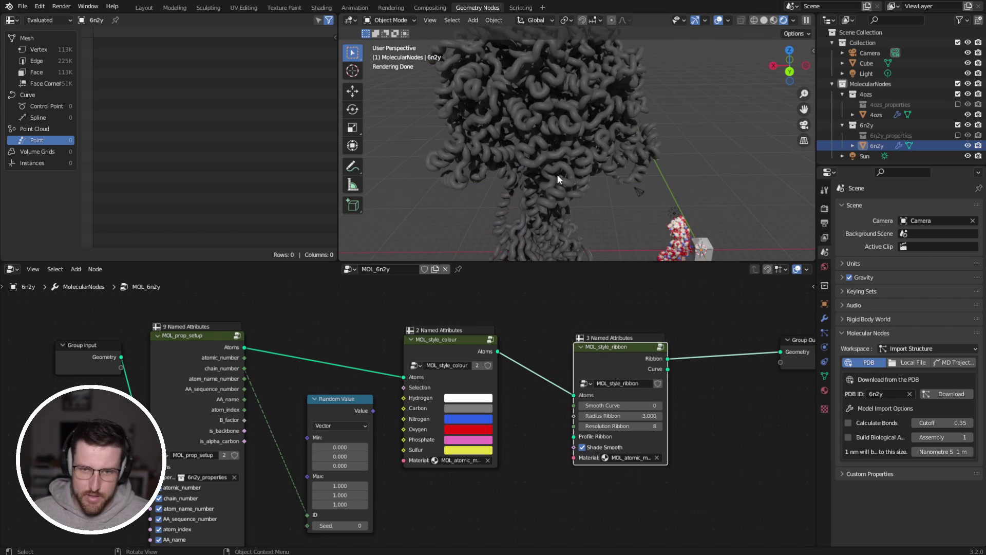
{"action": "middle_click_drag", "start_coordinate": [556, 174], "coordinate": [605, 173]}
{"action": "left_click_drag", "start_coordinate": [363, 409], "coordinate": [405, 409]}
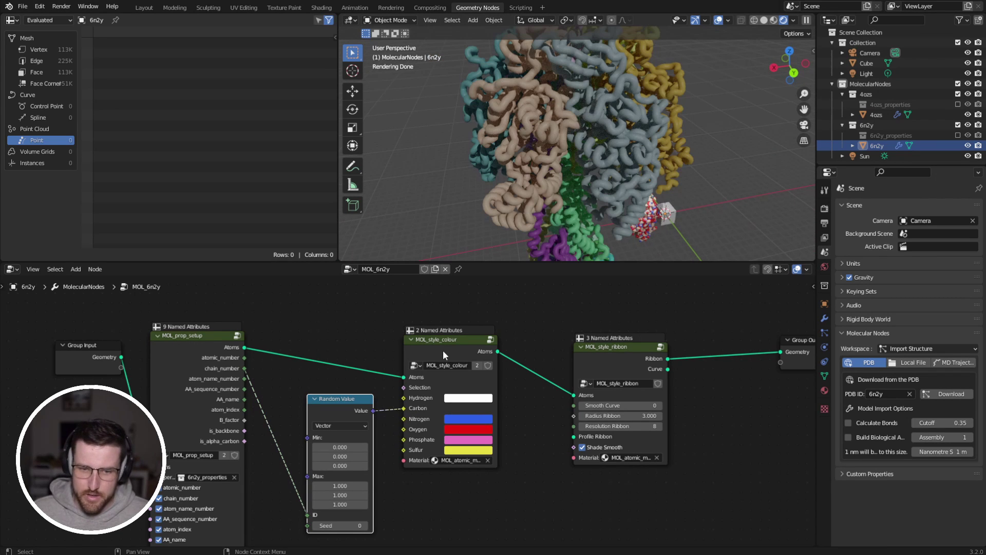
{"action": "left_click_drag", "start_coordinate": [442, 350], "coordinate": [454, 355]}
Set the Radius Ribbon value of the MOL_style_ribbon node to 3.440
{"action": "scroll", "coordinate": [645, 164], "scroll_direction": "down", "scroll_amount": 3}
{"action": "middle_click_drag", "start_coordinate": [645, 165], "coordinate": [620, 157]}
{"action": "mouse_move", "coordinate": [621, 416]}
{"action": "left_mouse_down"}
{"action": "mouse_move", "coordinate": [680, 416]}
{"action": "mouse_move", "coordinate": [637, 419]}
{"action": "left_mouse_up"}
{"action": "scroll", "coordinate": [571, 199], "scroll_direction": "up", "scroll_amount": 5}
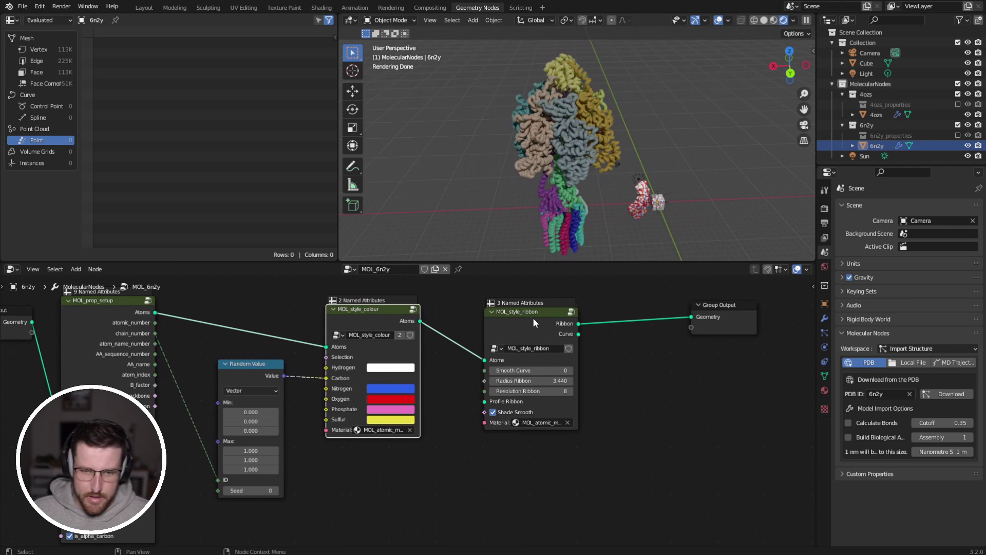
Replace the MOL_style_ribbon node with a Style Surface node between MOL_style_colour and Group Output, then inspect the surface model up close
{"action": "left_click", "coordinate": [538, 329]}
{"action": "key", "text": "ctrl+x"}
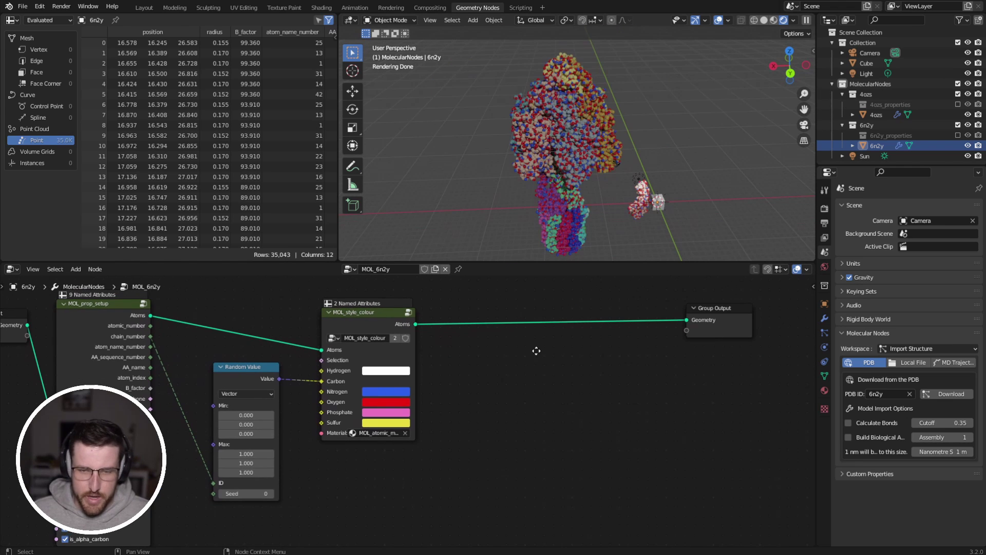
{"action": "key", "text": "shift+a"}
{"action": "mouse_move", "coordinate": [537, 351]}
{"action": "mouse_move", "coordinate": [632, 362]}
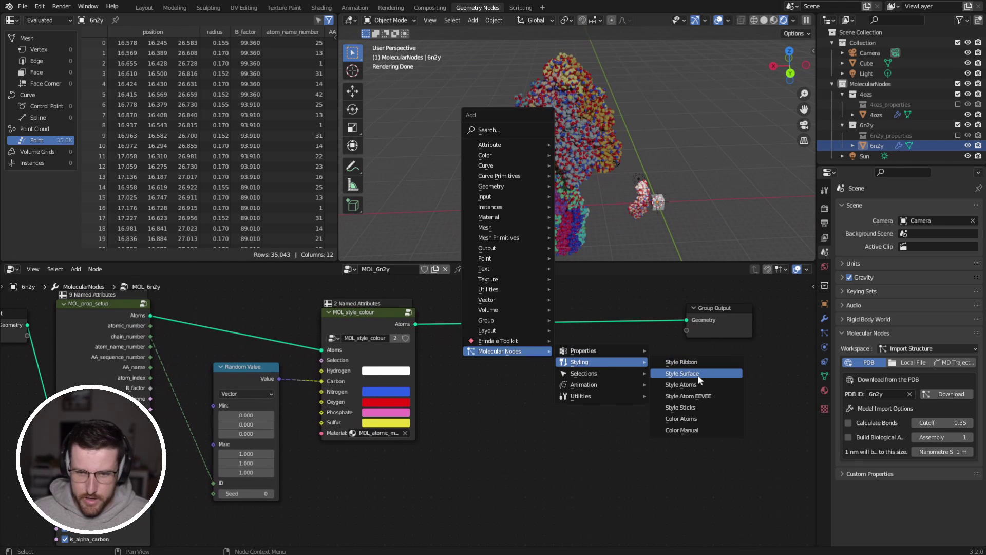
{"action": "left_click", "coordinate": [682, 374]}
{"action": "left_click", "coordinate": [510, 303]}
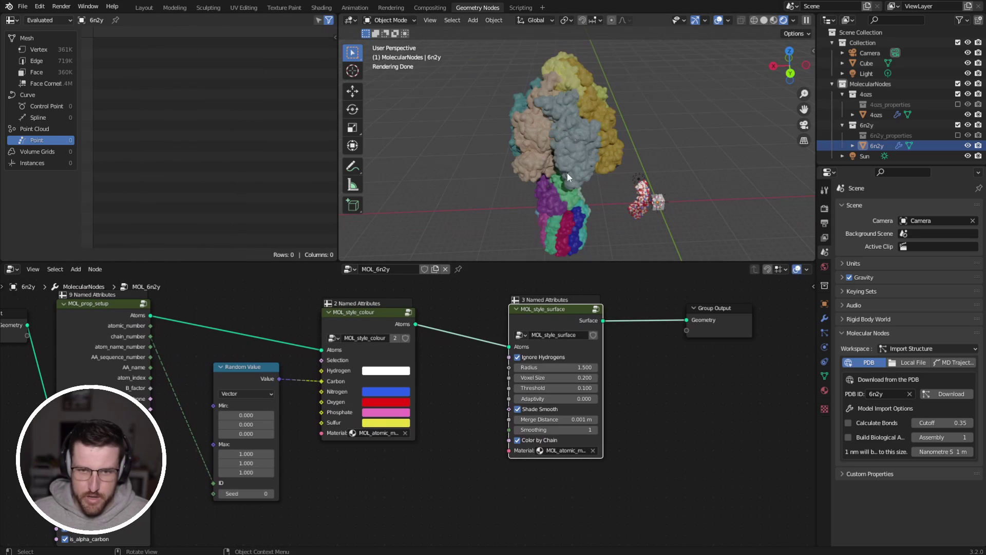
{"action": "scroll", "coordinate": [563, 134], "scroll_direction": "up", "scroll_amount": 5}
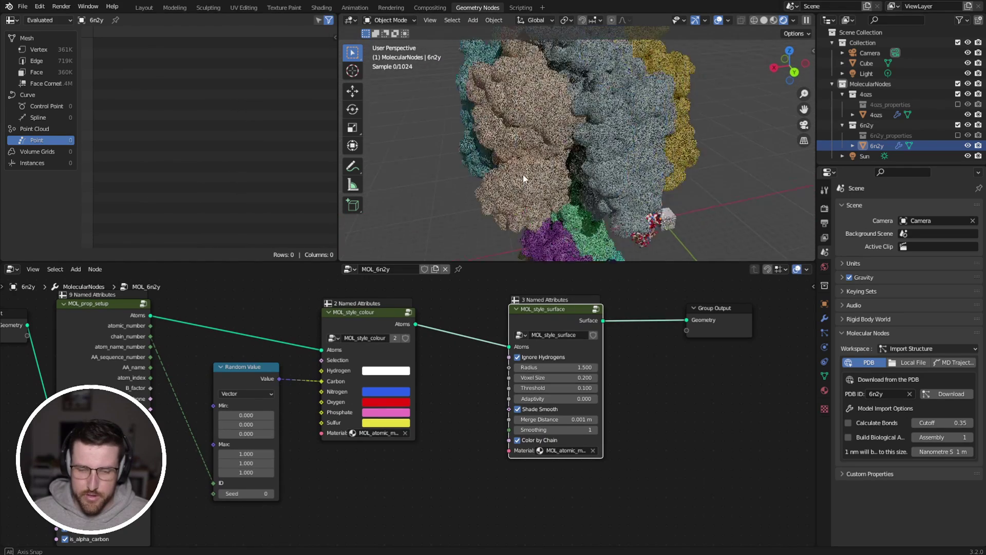
{"action": "middle_click_drag", "start_coordinate": [523, 174], "coordinate": [609, 177]}
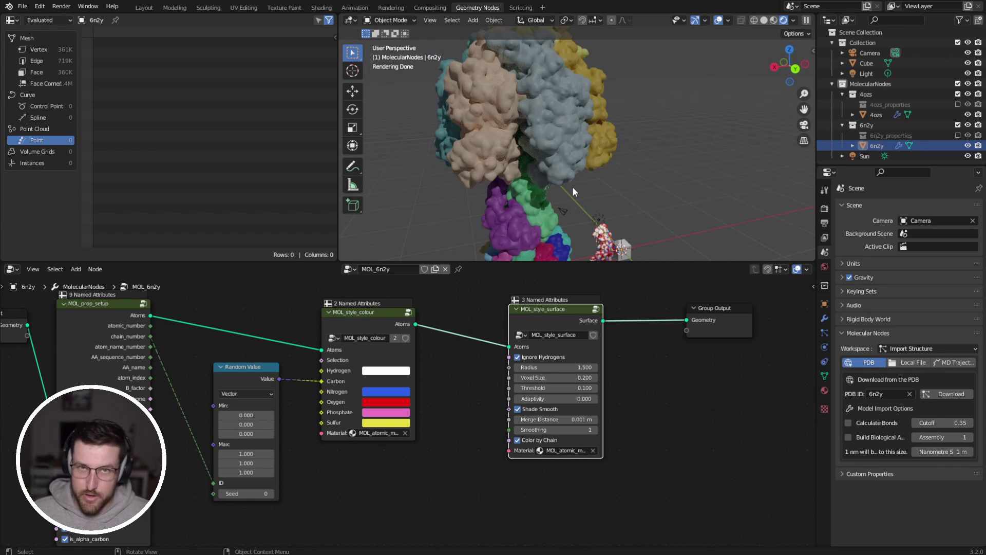
Try the MOL_style_surface node with Color by Chain turned off, then undo that change
{"action": "left_click", "coordinate": [518, 440]}
{"action": "middle_click_drag", "start_coordinate": [570, 170], "coordinate": [602, 83]}
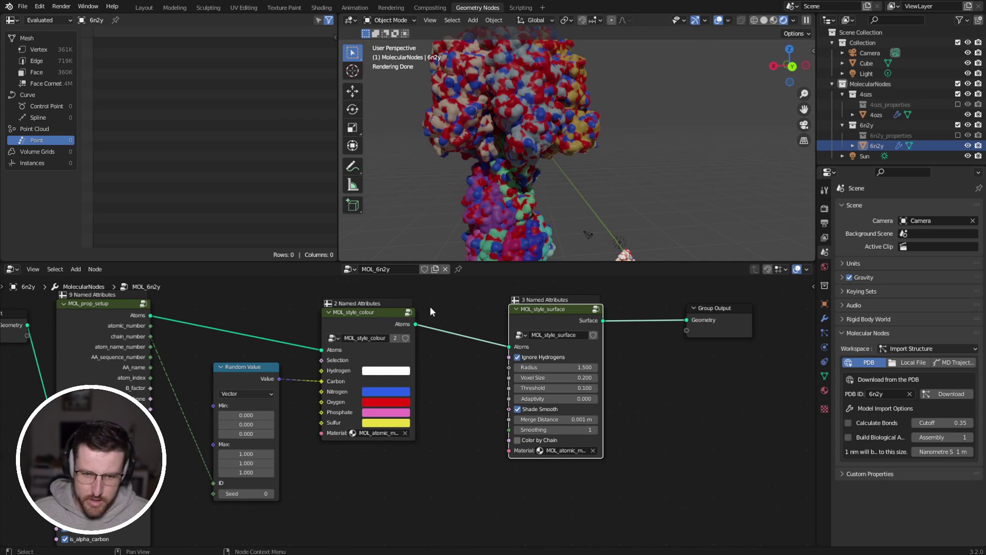
{"action": "key", "text": "ctrl+z"}
Set the MOL_style_surface node's Radius to 3 and its Voxel Size to 0.5, and view the smoother surface
{"action": "left_click_drag", "start_coordinate": [564, 307], "coordinate": [525, 318]}
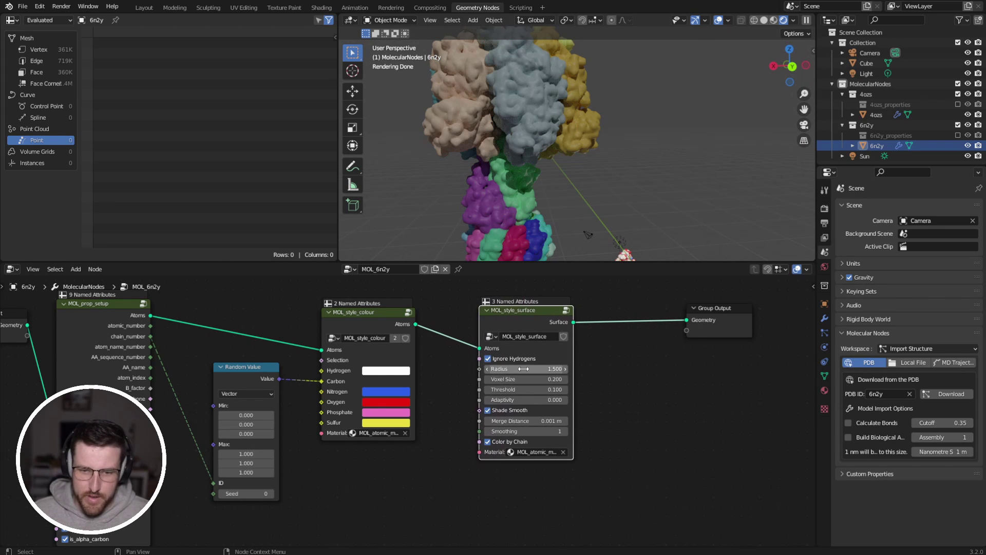
{"action": "left_click", "coordinate": [523, 369]}
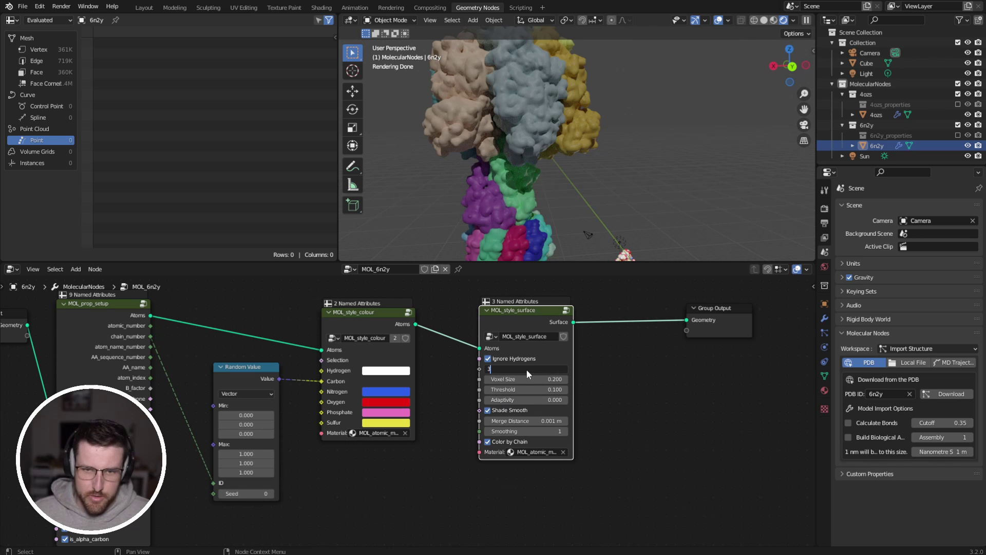
{"action": "key", "text": "Return"}
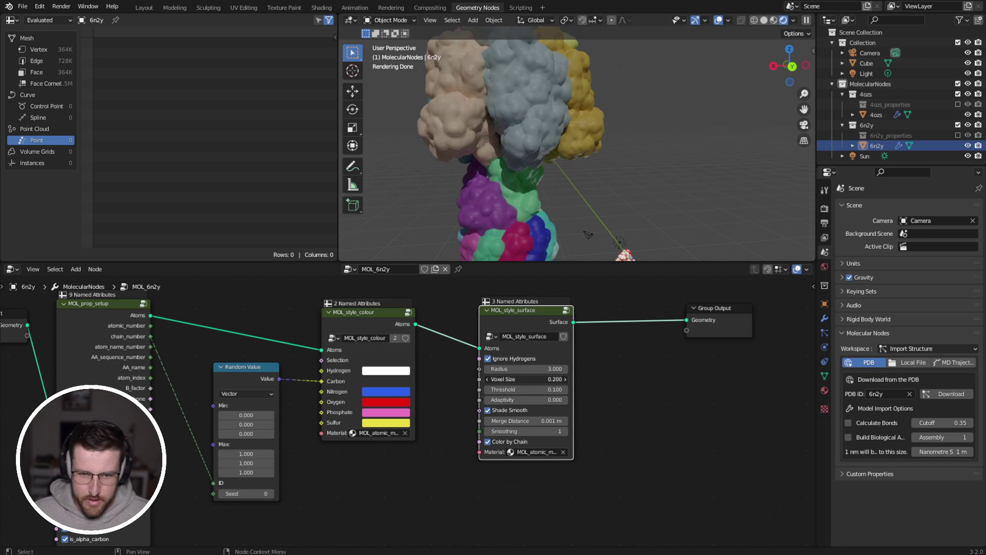
{"action": "left_click", "coordinate": [536, 378]}
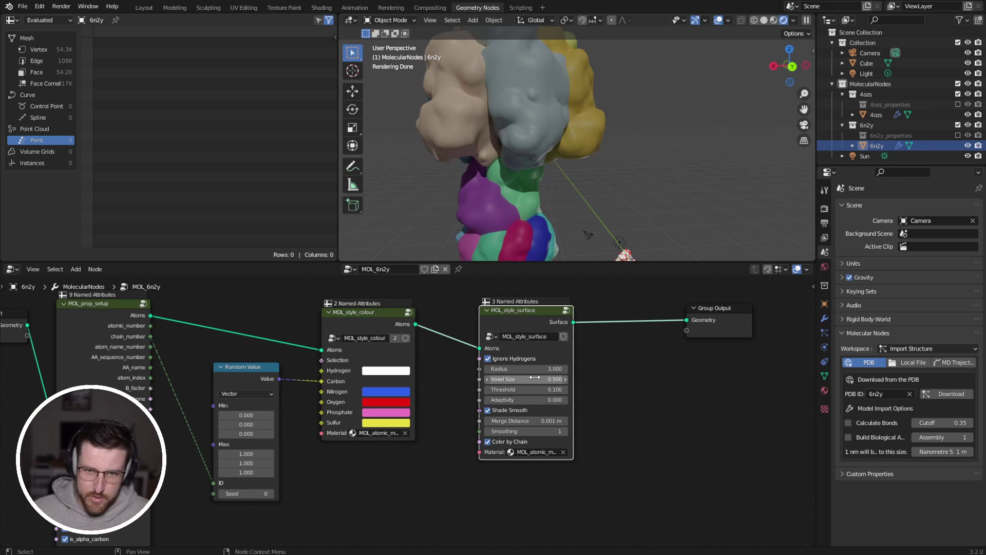
{"action": "key", "text": "Return"}
{"action": "middle_click_drag", "start_coordinate": [513, 187], "coordinate": [492, 153]}
{"action": "scroll", "coordinate": [493, 152], "scroll_direction": "up", "scroll_amount": 3}
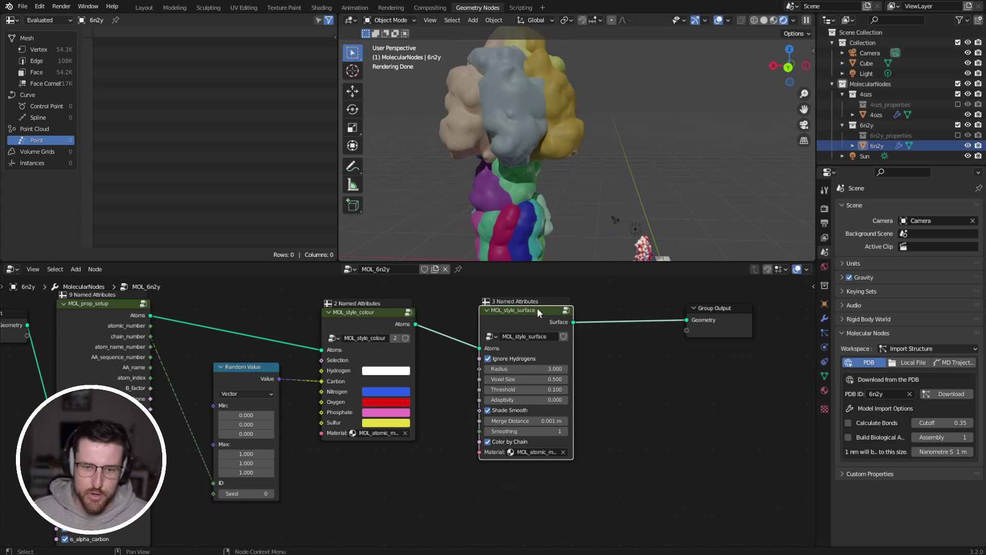
Turn on the Timings overlay in the node editor, enlarge the editor area and inspect the execution times across the node tree
{"action": "left_click", "coordinate": [807, 269]}
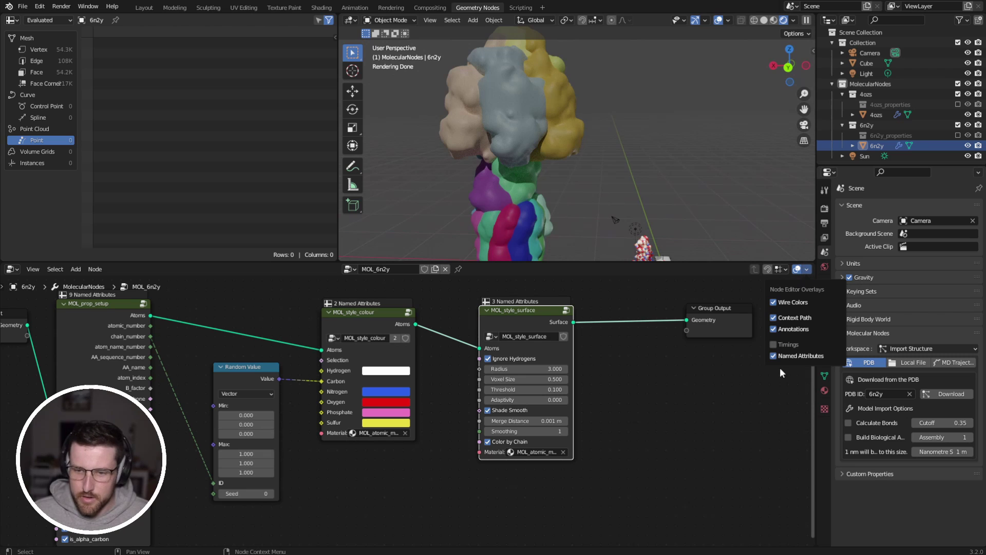
{"action": "left_click", "coordinate": [773, 344]}
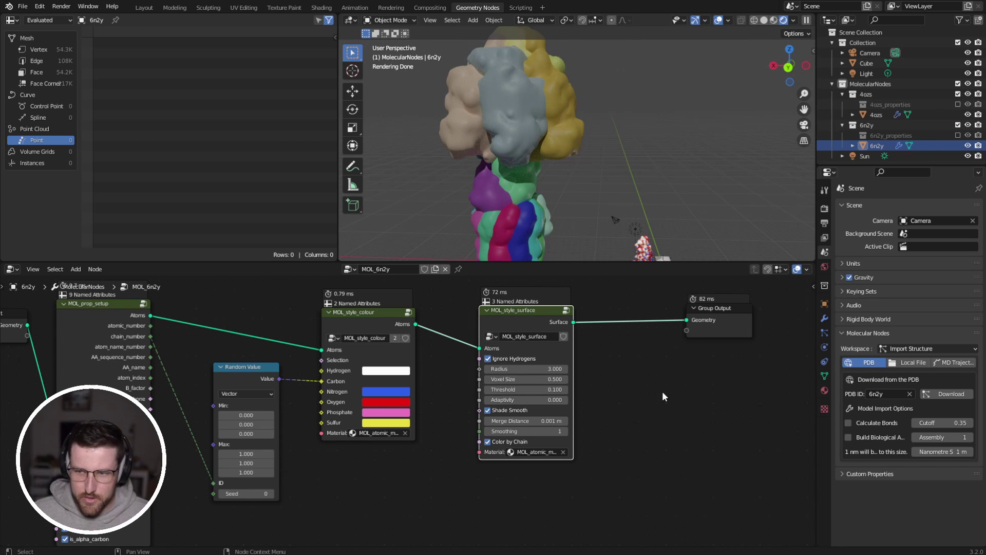
{"action": "scroll", "coordinate": [601, 350], "scroll_direction": "up", "scroll_amount": 1, "text": "shift"}
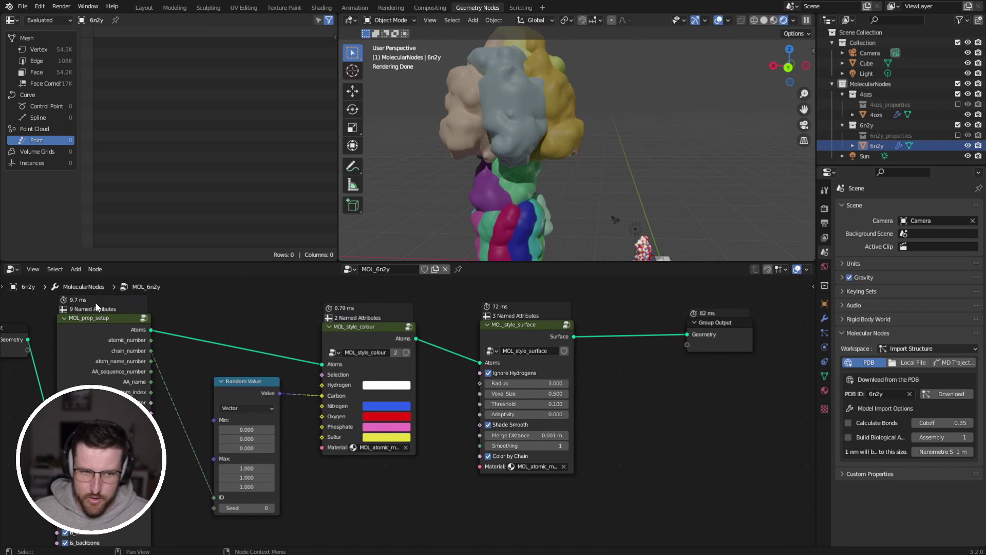
{"action": "scroll", "coordinate": [125, 330], "scroll_direction": "up", "scroll_amount": 4, "text": "ctrl"}
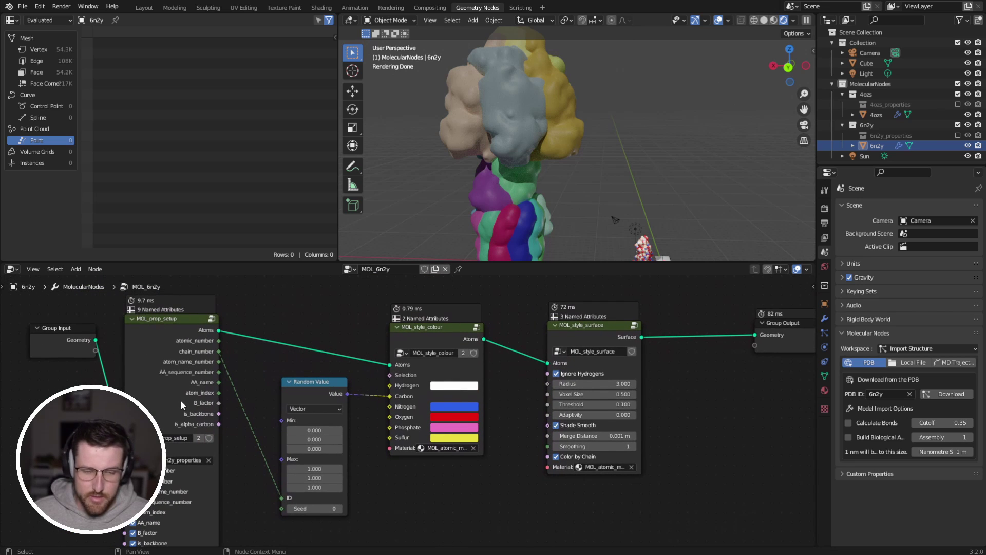
{"action": "scroll", "coordinate": [181, 400], "scroll_direction": "down", "scroll_amount": 1}
{"action": "left_click_drag", "start_coordinate": [260, 262], "coordinate": [259, 231]}
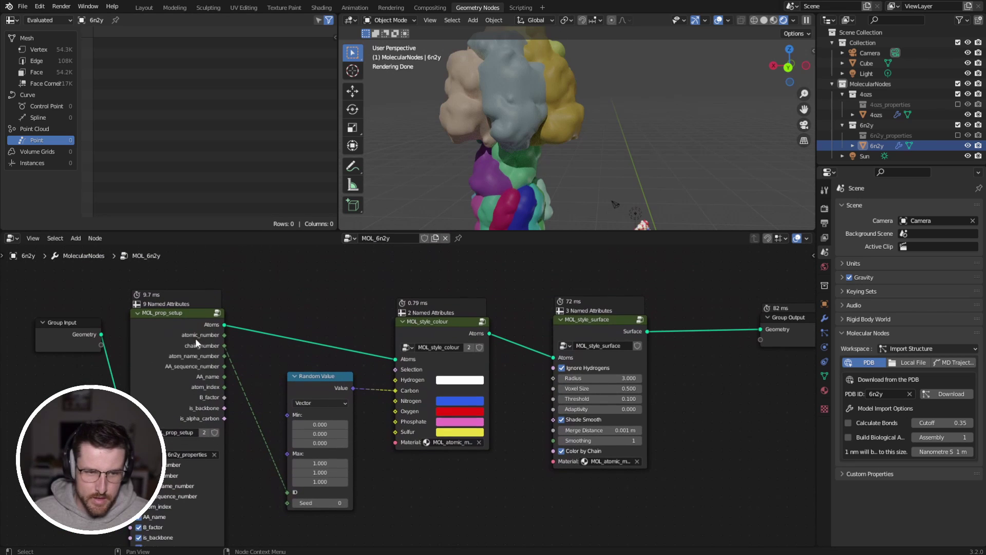
{"action": "scroll", "coordinate": [195, 342], "scroll_direction": "down", "scroll_amount": 2, "text": "shift"}
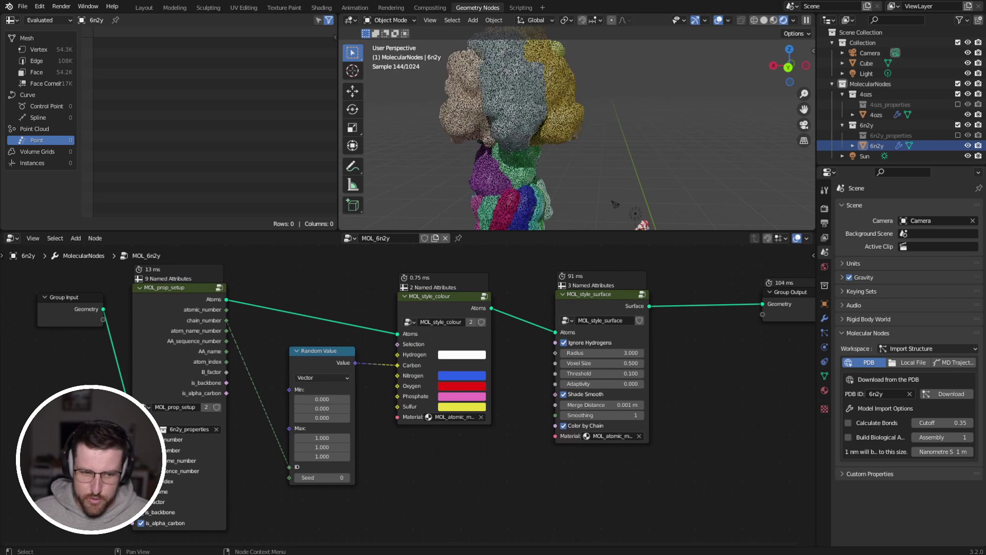
{"action": "middle_click_drag", "start_coordinate": [632, 291], "coordinate": [574, 304]}
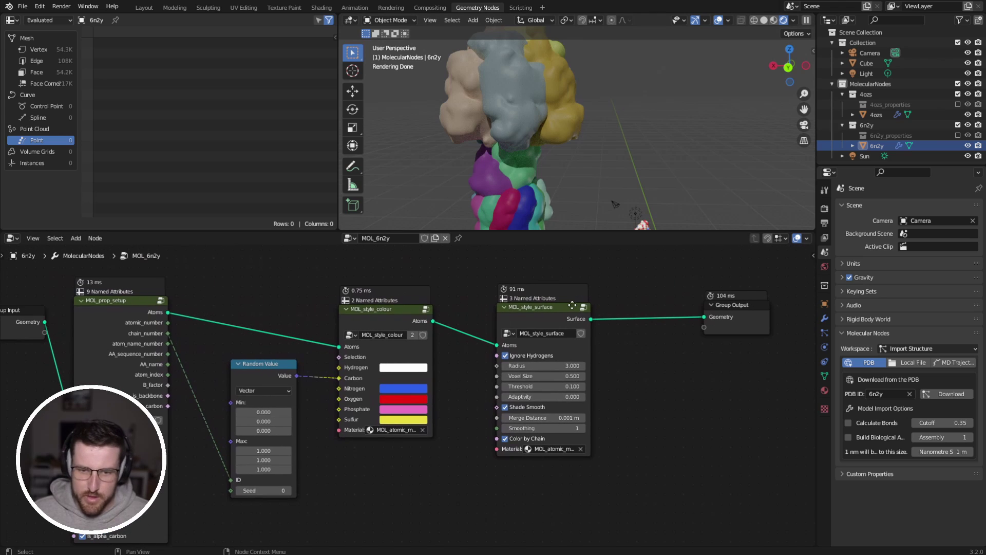
Set the MOL_style_surface node's Radius to 1.5 and its Voxel Size to 0.2
{"action": "left_click_drag", "start_coordinate": [529, 328], "coordinate": [534, 318]}
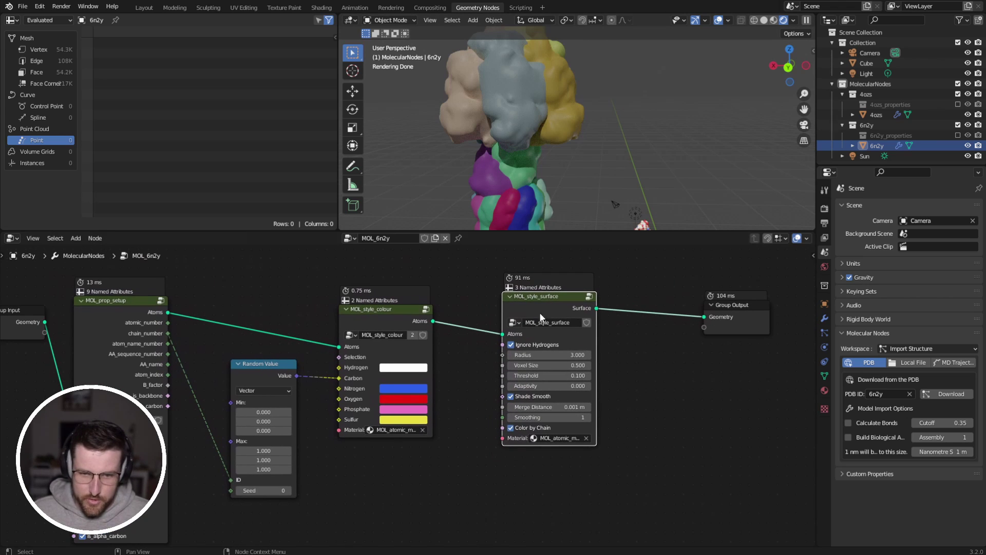
{"action": "left_click", "coordinate": [558, 354]}
{"action": "type", "text": "1.5"}
{"action": "key", "text": "Return"}
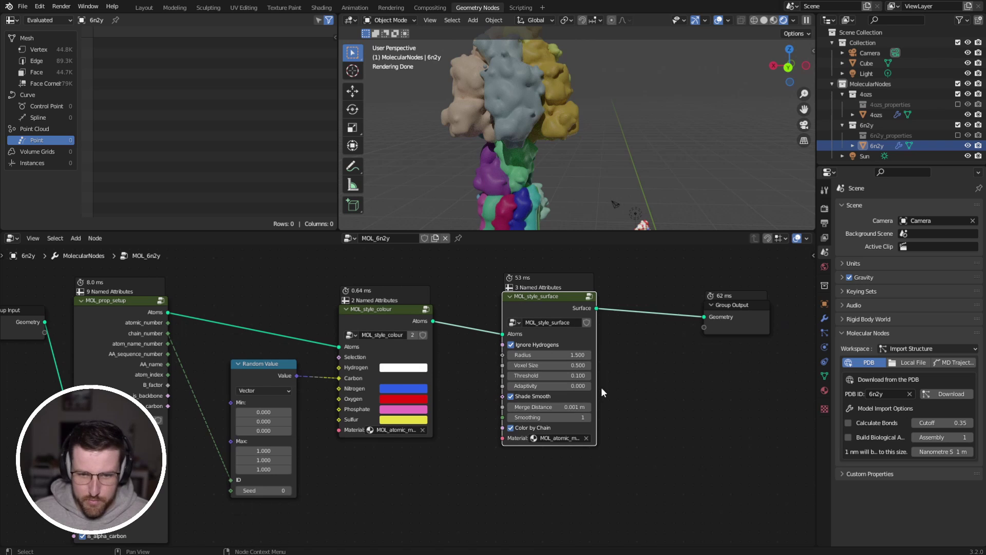
{"action": "left_click", "coordinate": [574, 365]}
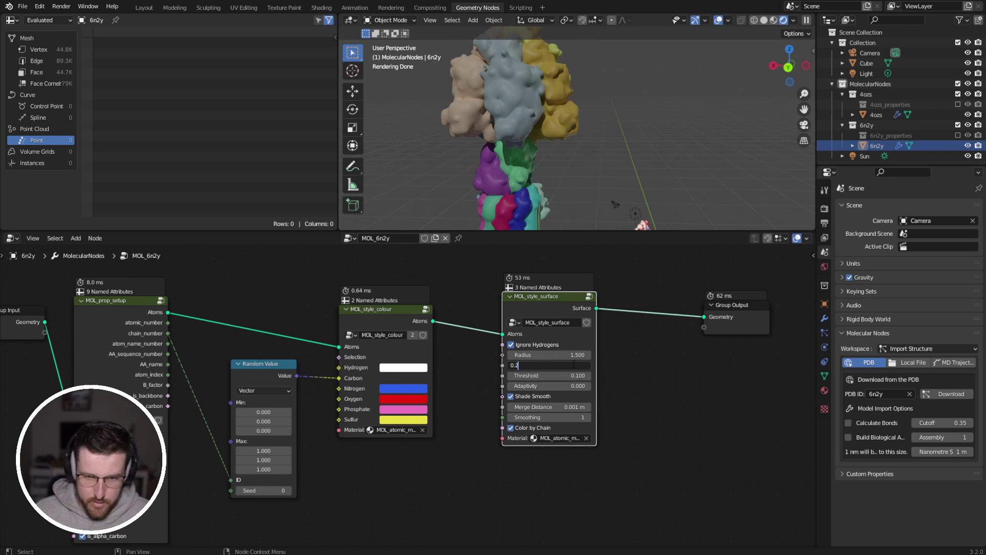
{"action": "key", "text": "Return"}
{"action": "left_click_drag", "start_coordinate": [550, 293], "coordinate": [540, 299]}
{"action": "middle_click_drag", "start_coordinate": [533, 132], "coordinate": [542, 155]}
Replace the MOL_style_surface node with a Style Sticks node between MOL_style_colour and Group Output
{"action": "key", "text": "ctrl+x"}
{"action": "key", "text": "shift+a"}
{"action": "mouse_move", "coordinate": [596, 365]}
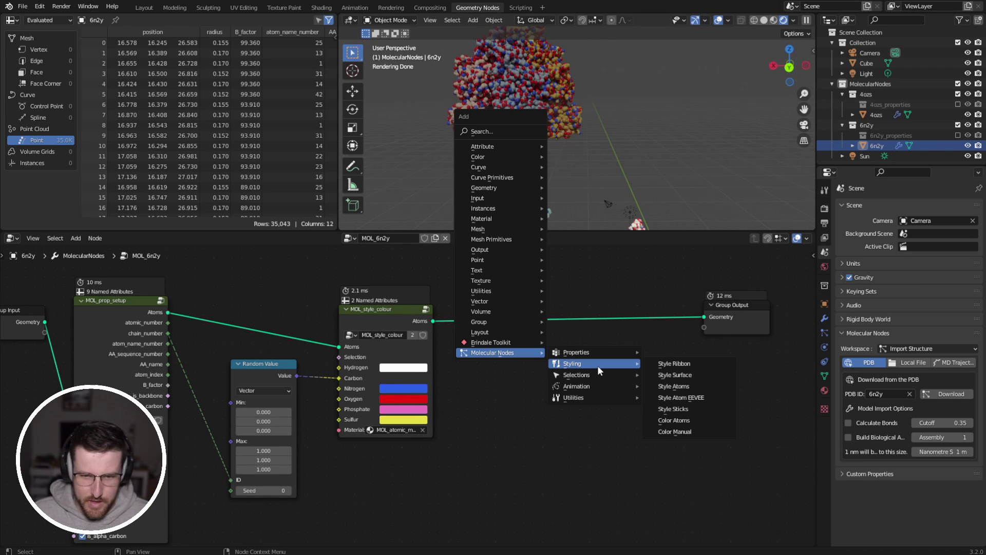
{"action": "left_click", "coordinate": [693, 408]}
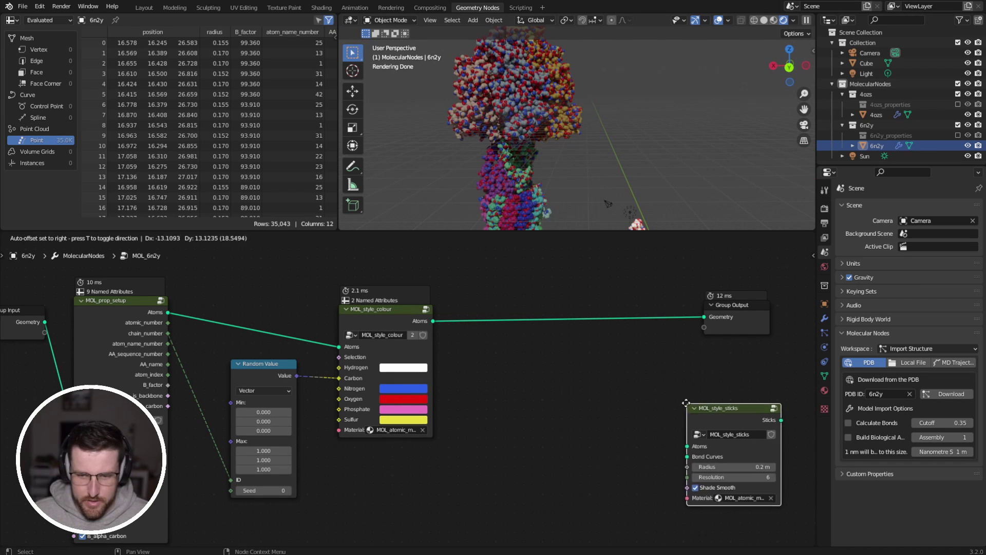
{"action": "left_click", "coordinate": [547, 309]}
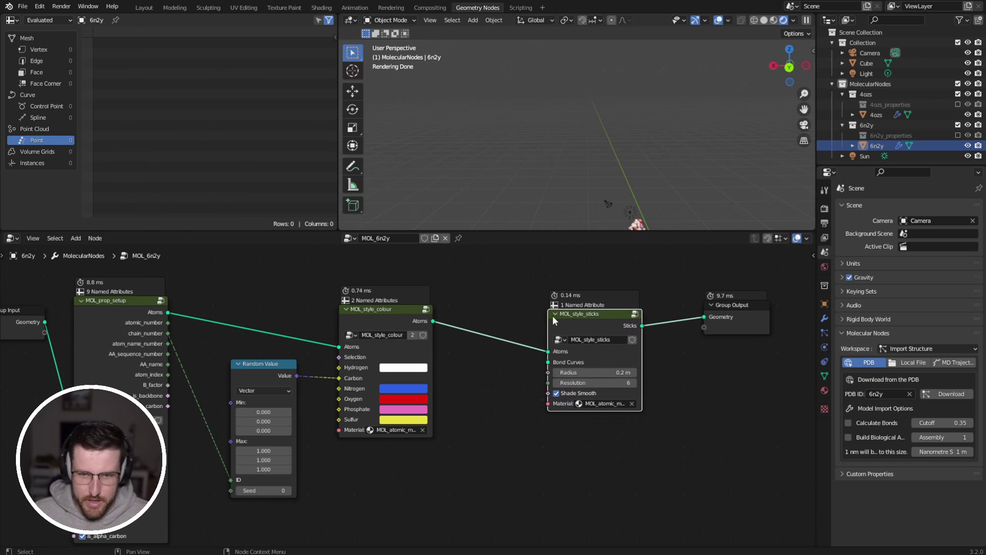
{"action": "left_click_drag", "start_coordinate": [553, 316], "coordinate": [593, 321]}
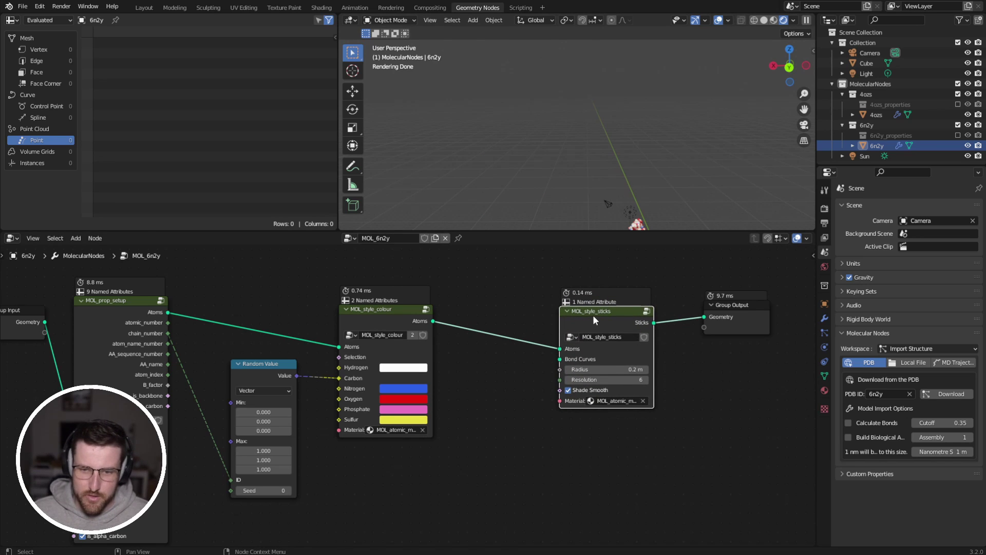
{"action": "left_click_drag", "start_coordinate": [593, 316], "coordinate": [621, 315]}
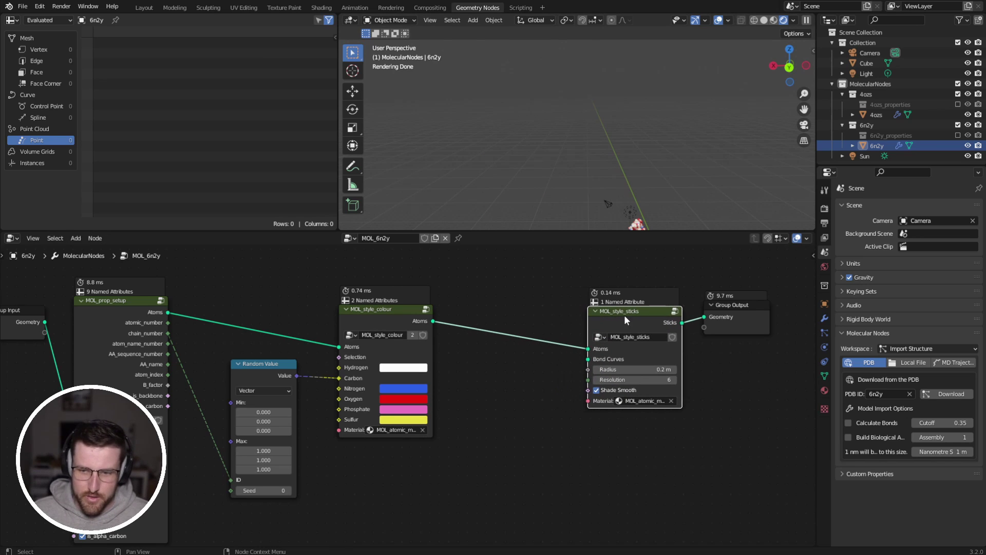
{"action": "left_click", "coordinate": [848, 423]}
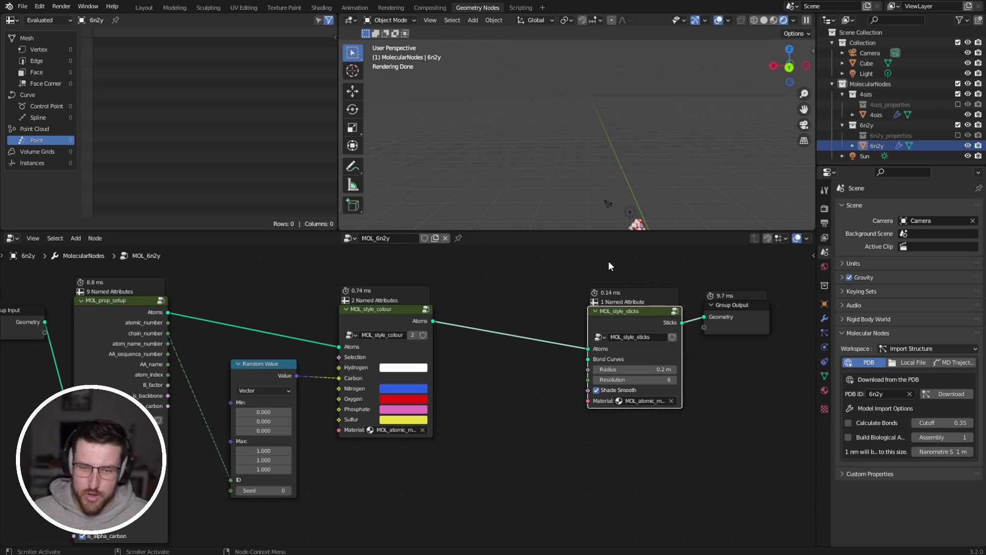
Add a MOL_prop_find_bonds node fed by the MOL_style_colour Atoms output, and link its Bonds output to the Bond Curves input of MOL_style_sticks
{"action": "mouse_move", "coordinate": [612, 314]}
{"action": "left_mouse_down"}
{"action": "mouse_move", "coordinate": [619, 304]}
{"action": "mouse_move", "coordinate": [606, 308]}
{"action": "mouse_move", "coordinate": [623, 310]}
{"action": "left_mouse_up"}
{"action": "key", "text": "shift+a"}
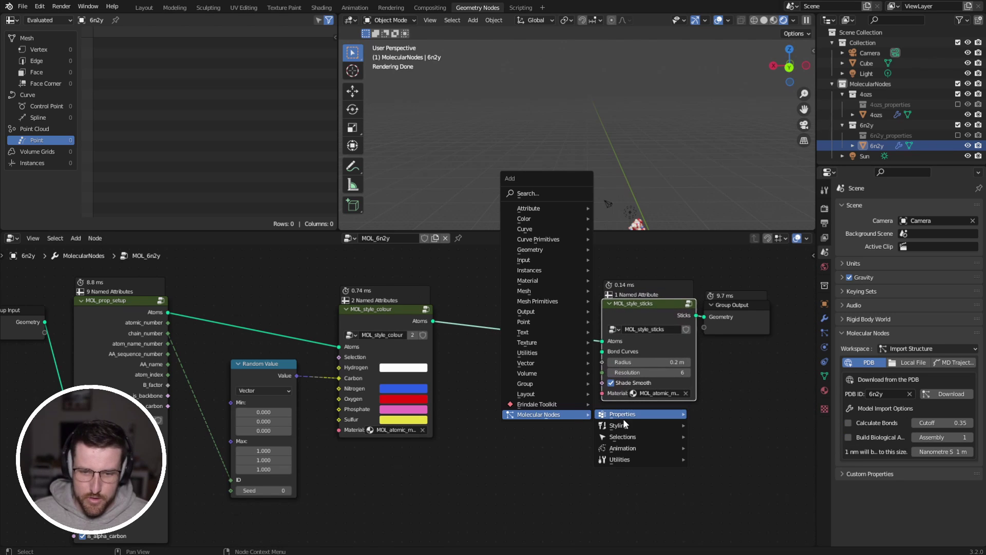
{"action": "mouse_move", "coordinate": [627, 415]}
{"action": "left_click", "coordinate": [724, 448]}
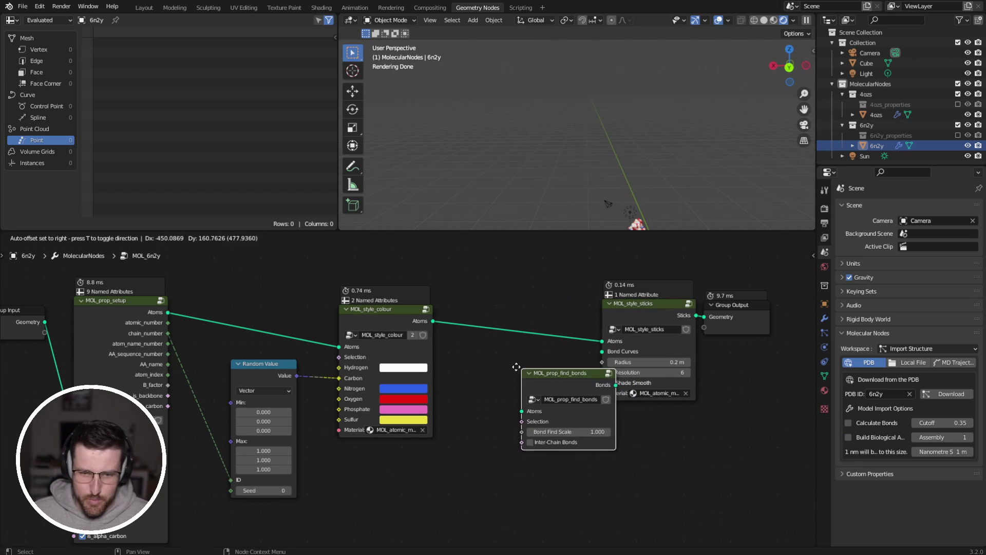
{"action": "left_click", "coordinate": [485, 366]}
{"action": "left_click_drag", "start_coordinate": [433, 321], "coordinate": [487, 368]}
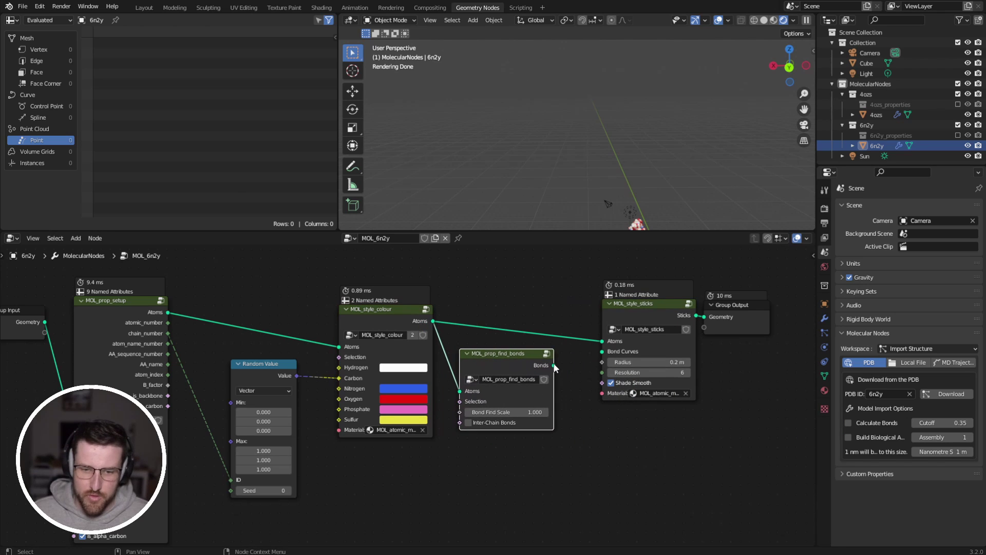
{"action": "left_click_drag", "start_coordinate": [555, 365], "coordinate": [598, 358]}
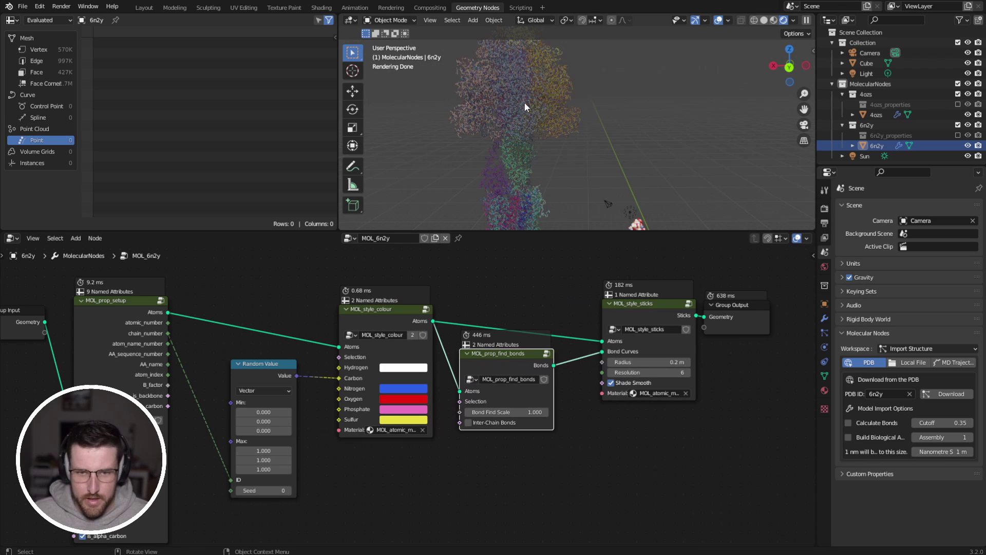
Examine the stick model of 6n2y up close and from several sides
{"action": "scroll", "coordinate": [509, 91], "scroll_direction": "up", "scroll_amount": 8}
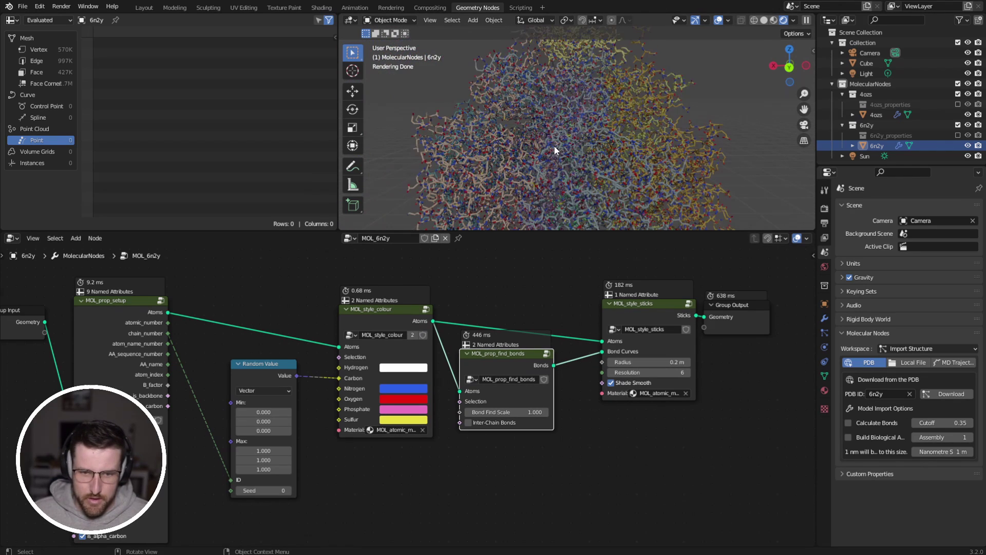
{"action": "scroll", "coordinate": [510, 147], "scroll_direction": "down", "scroll_amount": 8}
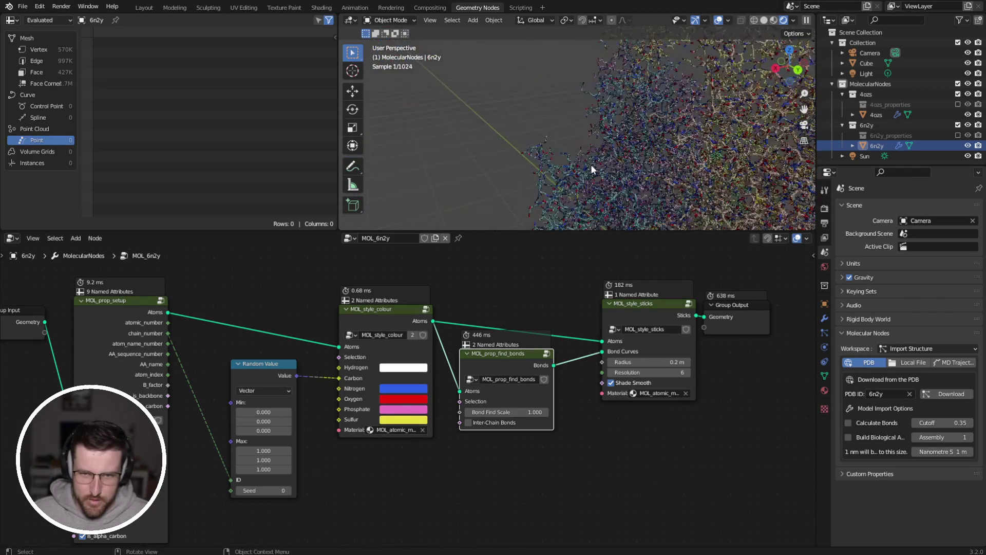
{"action": "left_click_drag", "start_coordinate": [510, 362], "coordinate": [516, 358]}
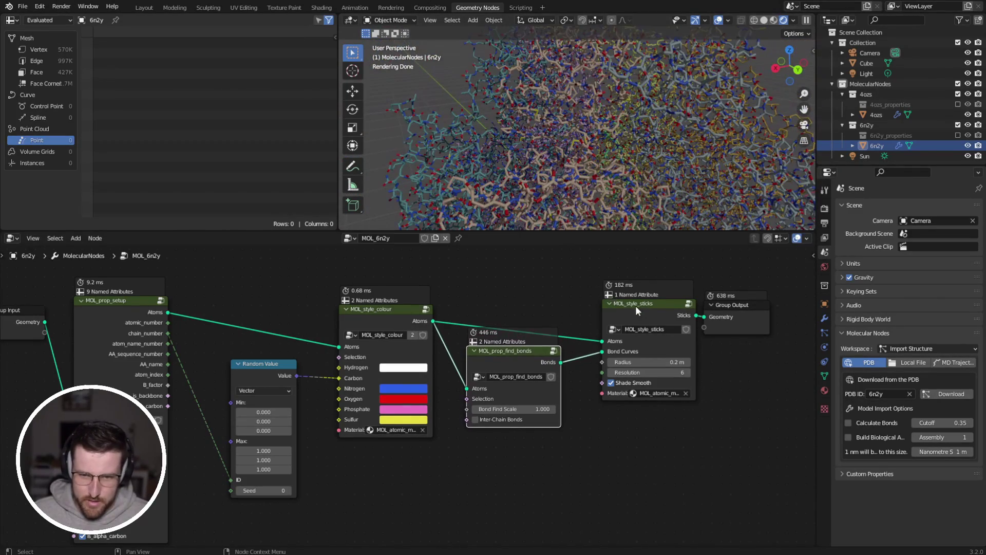
{"action": "left_click_drag", "start_coordinate": [637, 310], "coordinate": [623, 309]}
{"action": "scroll", "coordinate": [514, 149], "scroll_direction": "down", "scroll_amount": 5}
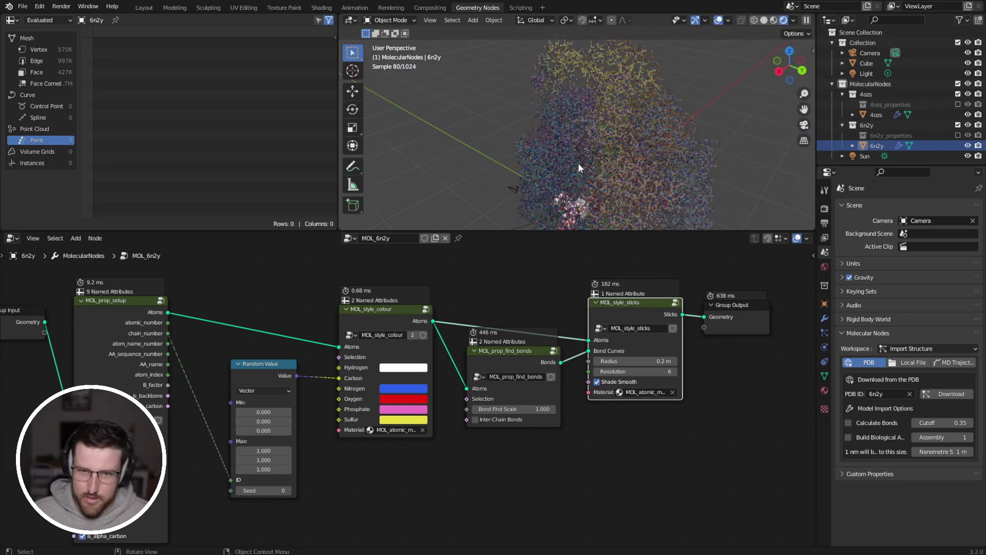
{"action": "mouse_move", "coordinate": [578, 162]}
{"action": "middle_mouse_down"}
{"action": "mouse_move", "coordinate": [584, 170]}
{"action": "mouse_move", "coordinate": [616, 158]}
{"action": "mouse_move", "coordinate": [590, 122]}
{"action": "mouse_move", "coordinate": [475, 83]}
{"action": "mouse_move", "coordinate": [534, 81]}
{"action": "mouse_move", "coordinate": [454, 105]}
{"action": "mouse_move", "coordinate": [591, 178]}
{"action": "middle_mouse_up"}
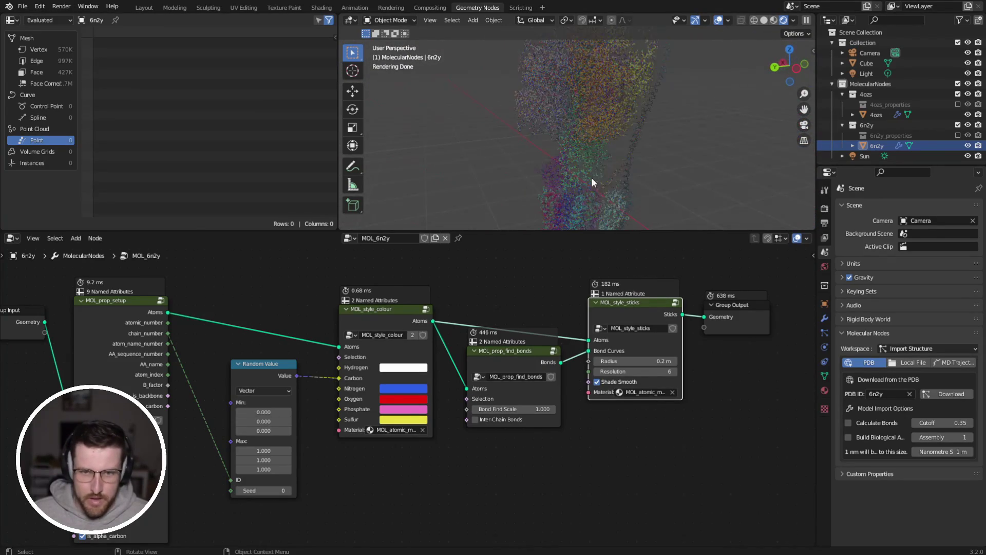
{"action": "scroll", "coordinate": [591, 169], "scroll_direction": "up", "scroll_amount": 6}
{"action": "scroll", "coordinate": [550, 380], "scroll_direction": "down", "scroll_amount": 2}
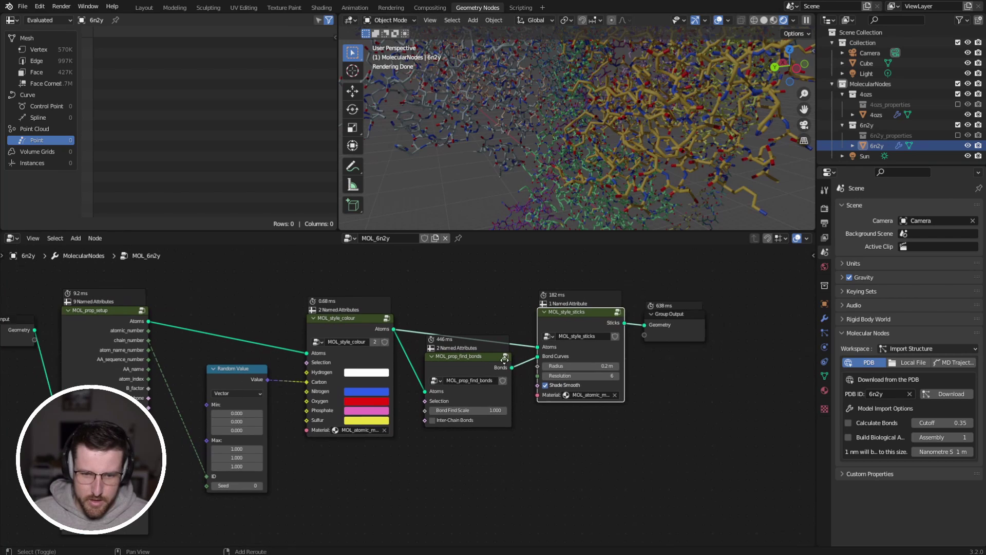
Set the Radius of the MOL_style_sticks node to 0.71 m and view the whole stick model
{"action": "middle_click_drag", "start_coordinate": [505, 359], "coordinate": [482, 373]}
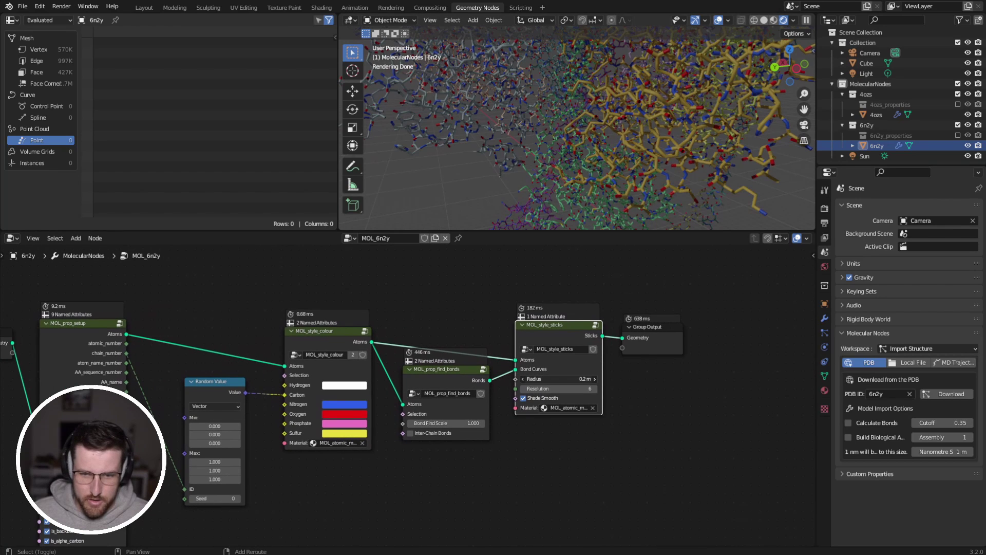
{"action": "left_click_drag", "start_coordinate": [557, 379], "coordinate": [590, 379]}
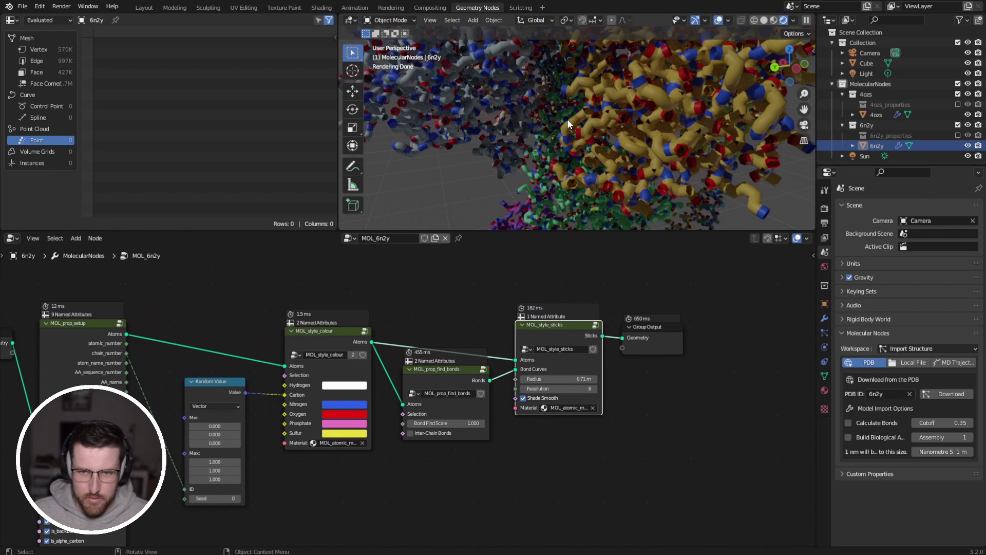
{"action": "scroll", "coordinate": [551, 131], "scroll_direction": "down", "scroll_amount": 10}
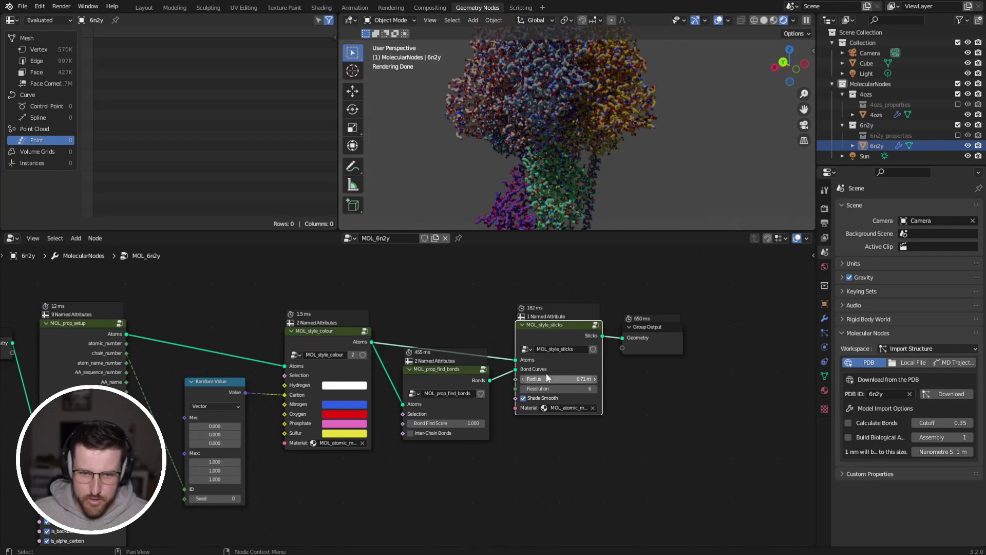
Combine the MOL_style_colour Atoms and MOL_style_sticks Sticks outputs in a Join Geometry node before Group Output, and lower the sticks node for space
{"action": "right_click_drag", "start_coordinate": [562, 327], "coordinate": [373, 329], "text": "ctrl+shift"}
{"action": "right_click_drag", "start_coordinate": [689, 348], "coordinate": [674, 342], "text": "ctrl+shift"}
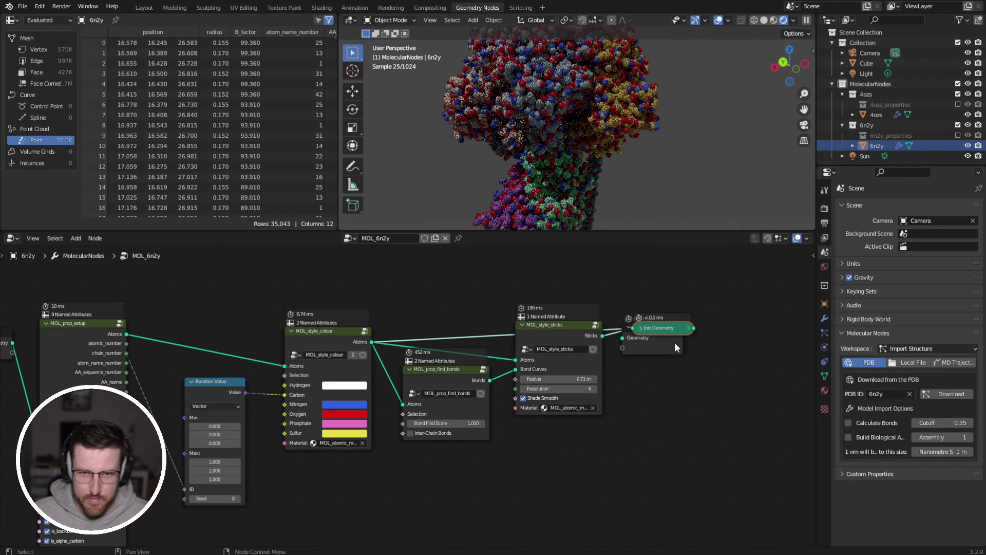
{"action": "left_click_drag", "start_coordinate": [605, 332], "coordinate": [597, 394]}
Insert a MOL_prop_scale_radii node between MOL_style_colour and Join Geometry, with Scale Radii set to 0.3
{"action": "key", "text": "shift+a"}
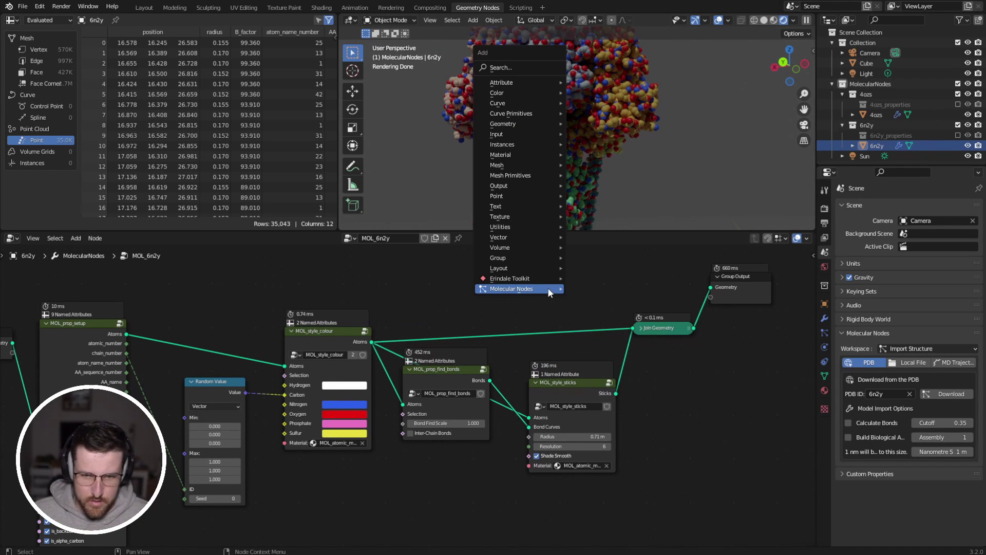
{"action": "mouse_move", "coordinate": [521, 288]}
{"action": "mouse_move", "coordinate": [617, 288]}
{"action": "left_click", "coordinate": [706, 303]}
{"action": "left_click", "coordinate": [503, 277]}
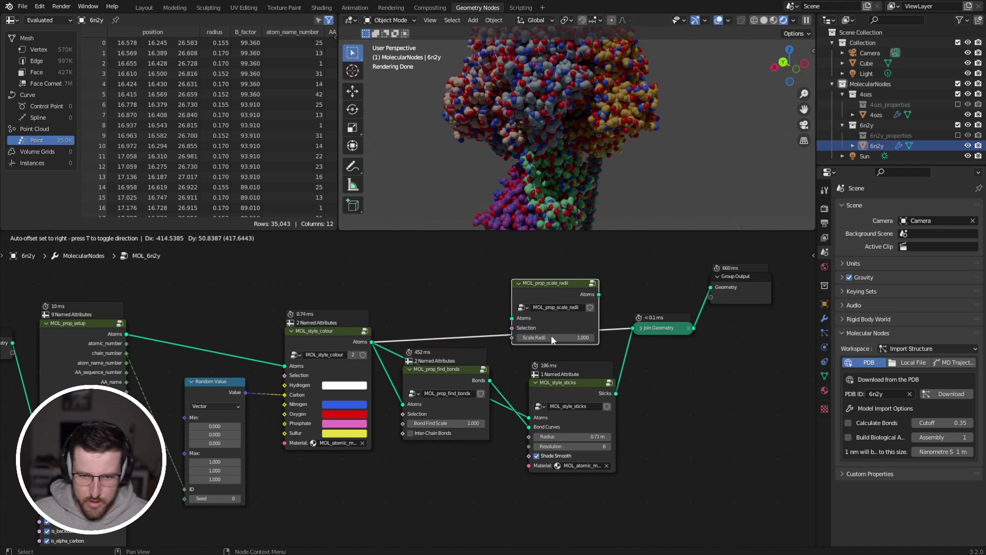
{"action": "left_click", "coordinate": [552, 335]}
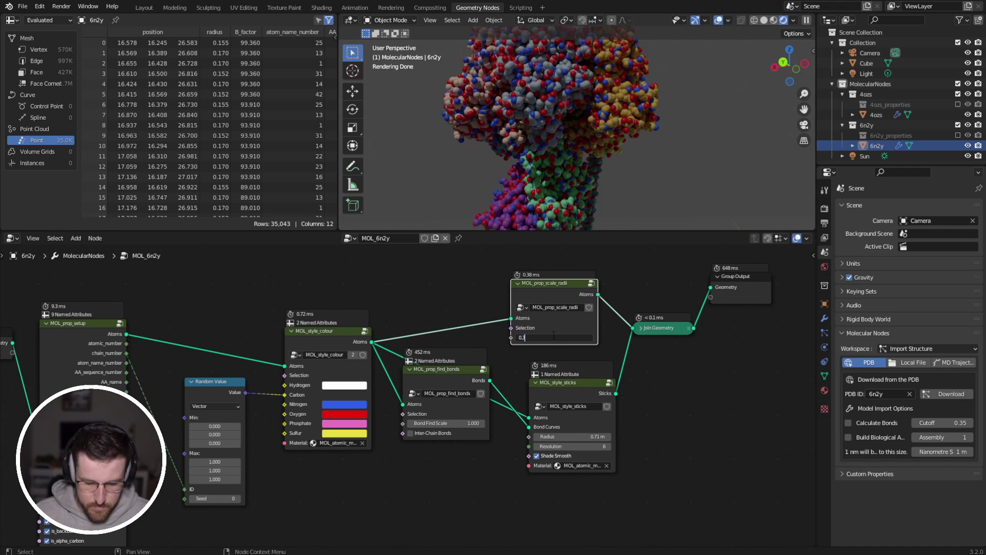
{"action": "type", "text": "0.3"}
{"action": "key", "text": "Return"}
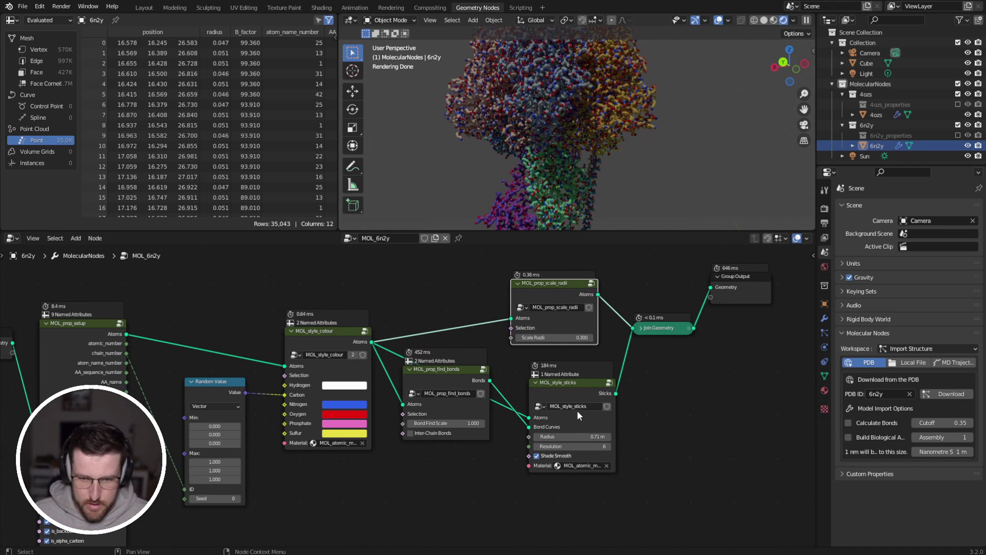
Set the Radius of the MOL_style_sticks node to 0.3 m and inspect the ball-and-stick model up close
{"action": "double_click", "coordinate": [583, 436]}
{"action": "type", "text": "0.3"}
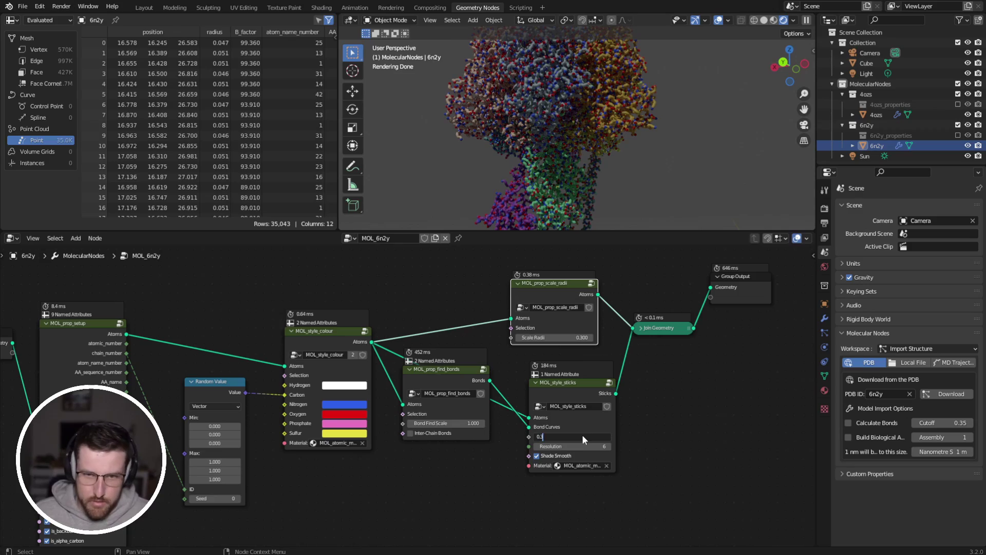
{"action": "key", "text": "Return"}
{"action": "scroll", "coordinate": [512, 131], "scroll_direction": "up", "scroll_amount": 4}
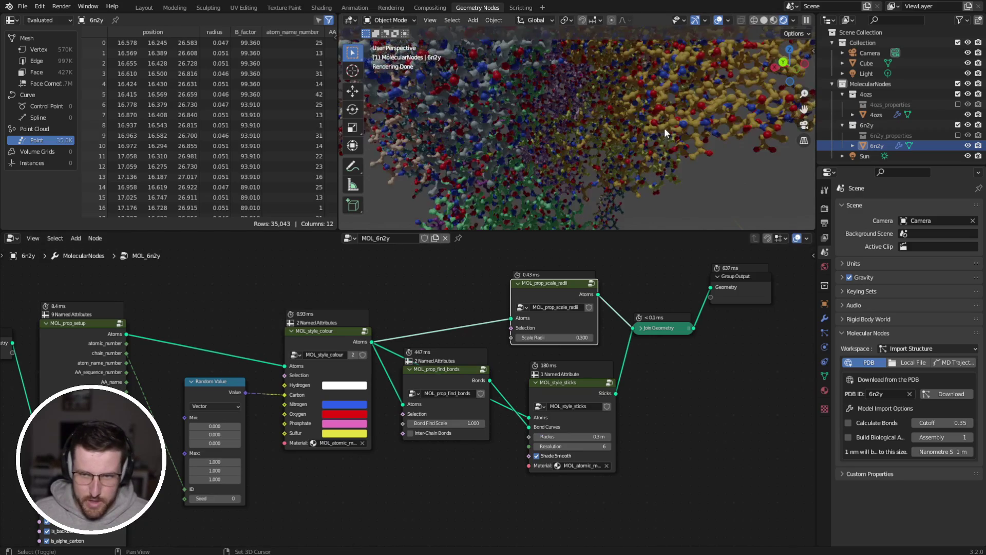
{"action": "middle_click_drag", "start_coordinate": [664, 127], "coordinate": [603, 134]}
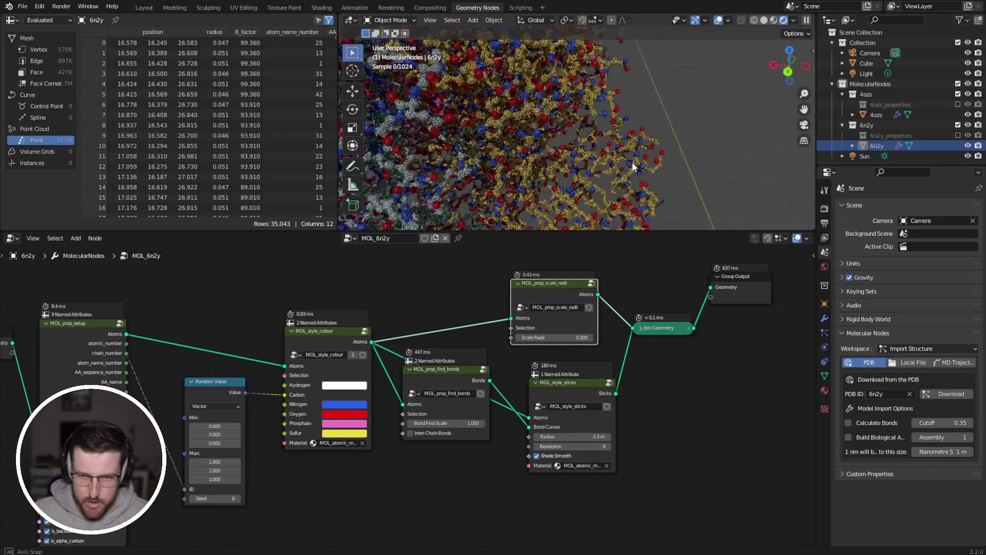
{"action": "scroll", "coordinate": [602, 132], "scroll_direction": "down", "scroll_amount": 6}
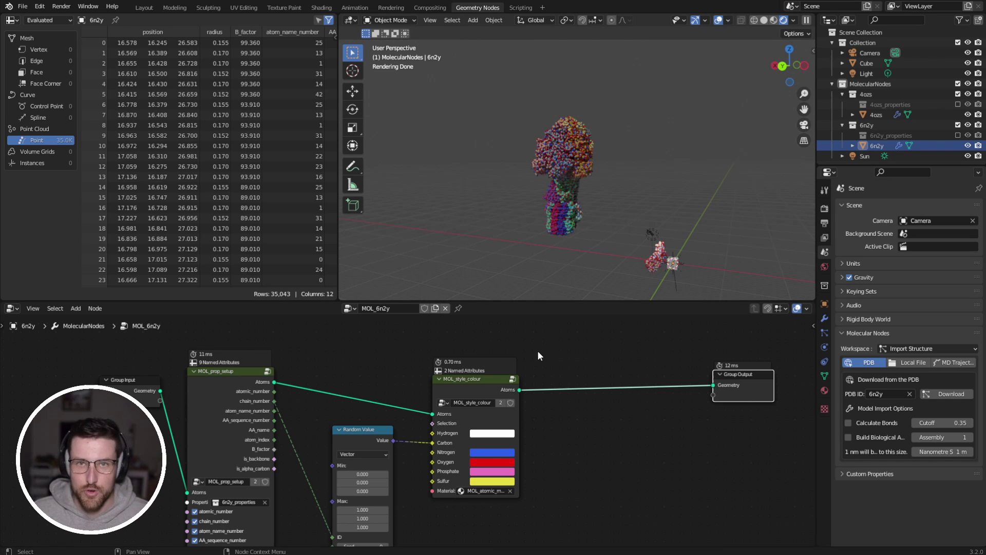
Move the Group Output node closer to the MOL_style_colour node and view the 6n2y atom model
{"action": "left_click_drag", "start_coordinate": [732, 381], "coordinate": [637, 382]}
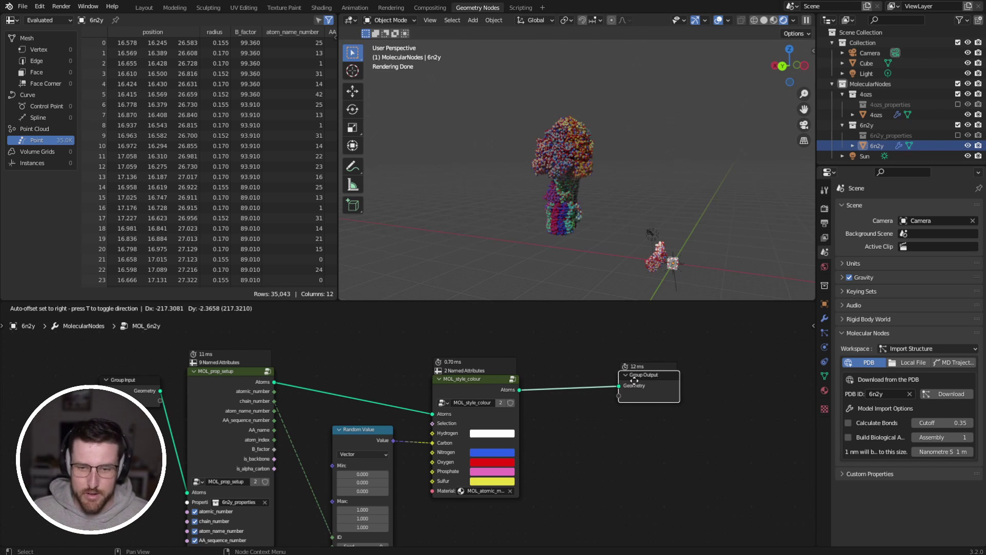
{"action": "scroll", "coordinate": [568, 165], "scroll_direction": "up", "scroll_amount": 5}
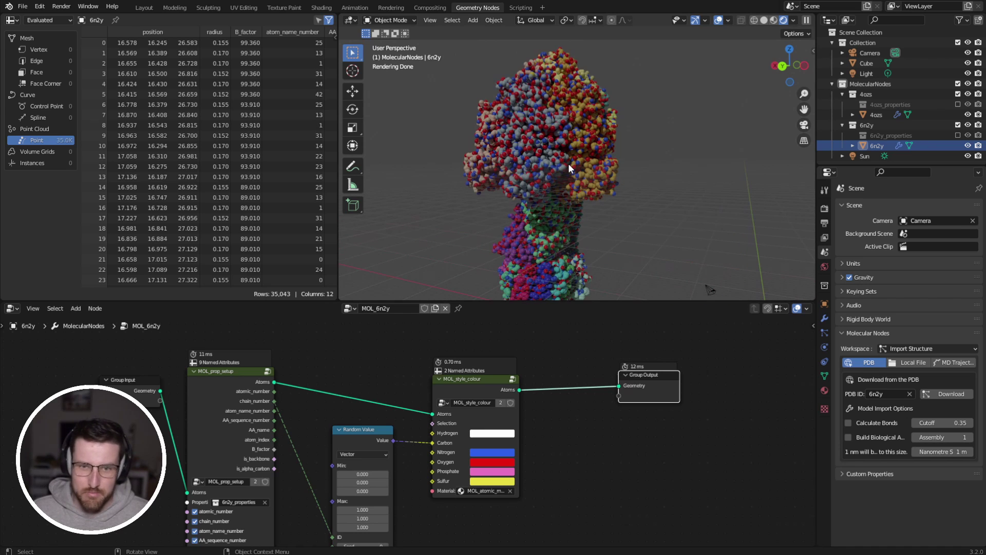
{"action": "middle_click_drag", "start_coordinate": [568, 163], "coordinate": [542, 165]}
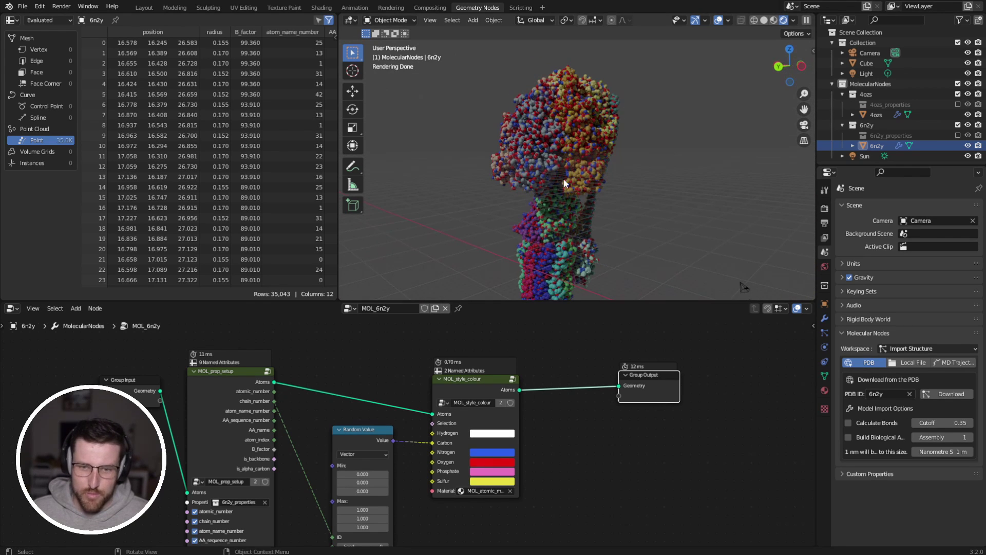
{"action": "middle_click_drag", "start_coordinate": [563, 177], "coordinate": [586, 176]}
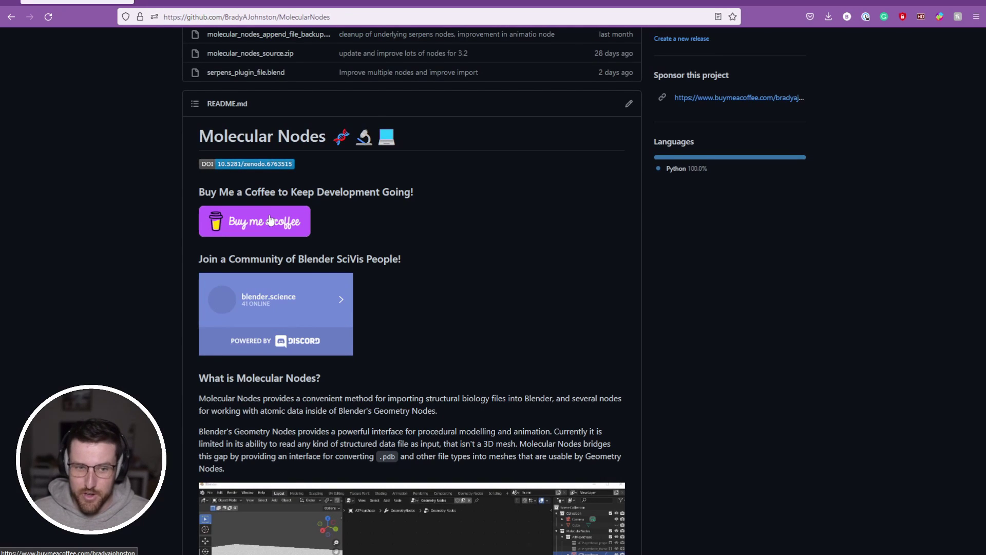
{"action": "scroll", "coordinate": [259, 221], "scroll_direction": "up", "scroll_amount": 2}
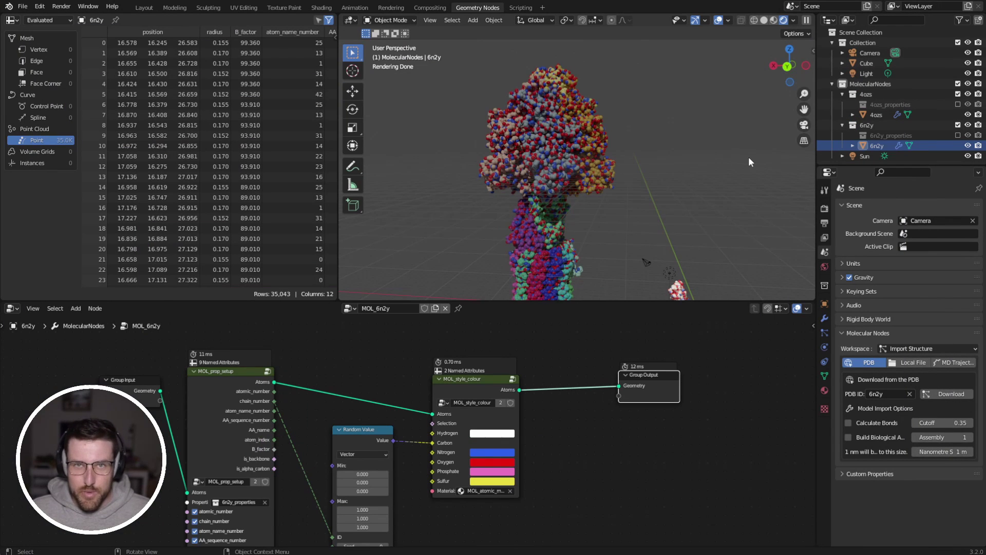
{"action": "middle_click_drag", "start_coordinate": [749, 161], "coordinate": [734, 176]}
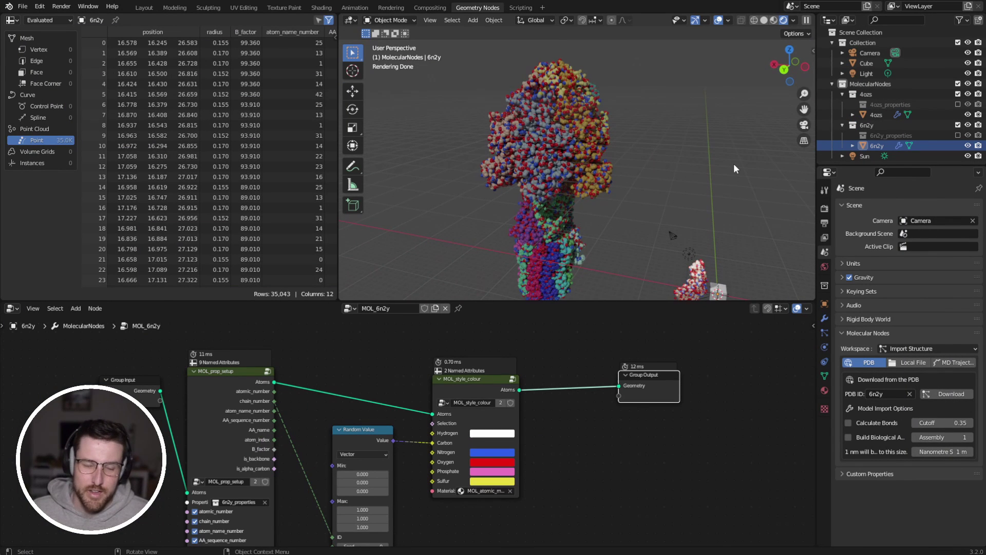
{"action": "middle_click_drag", "start_coordinate": [738, 165], "coordinate": [707, 147]}
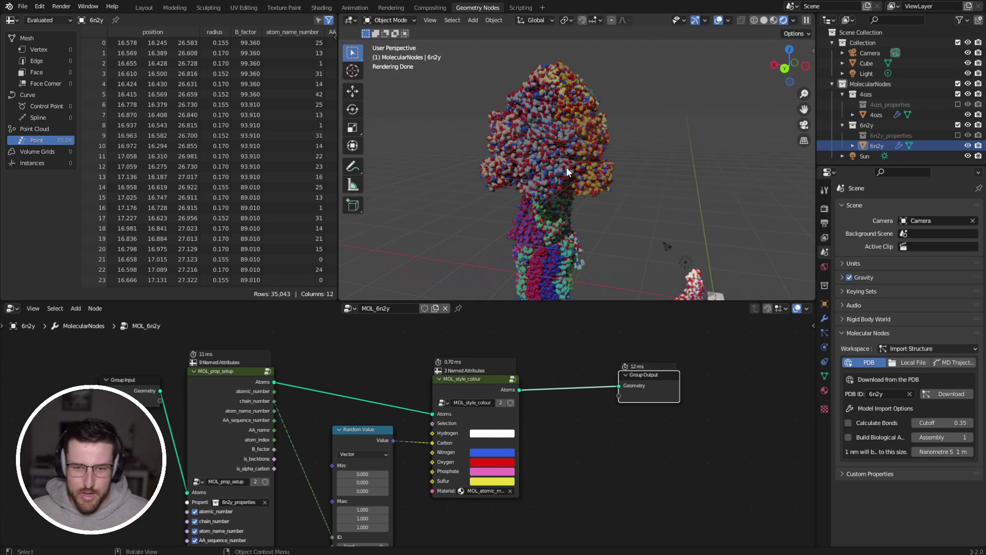
{"action": "middle_click_drag", "start_coordinate": [701, 150], "coordinate": [591, 185]}
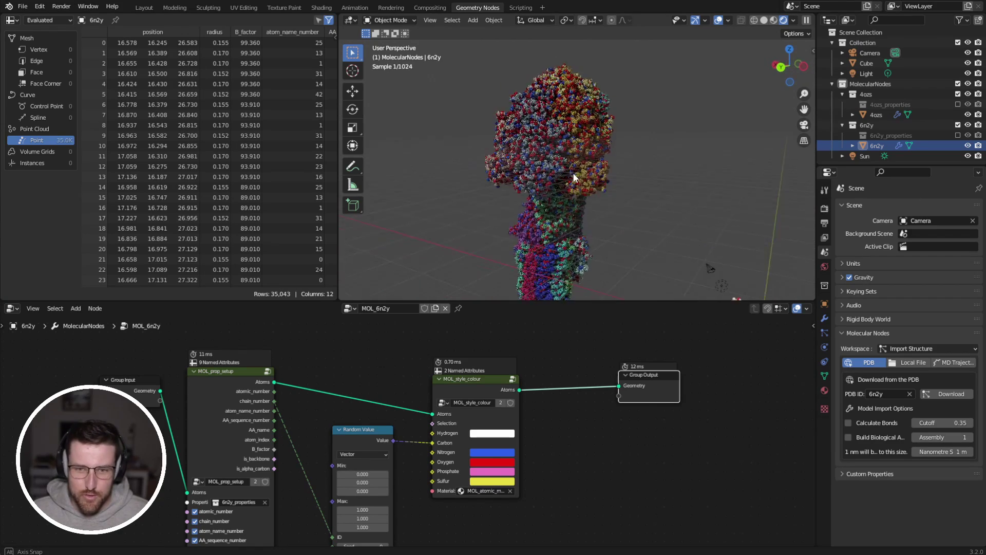